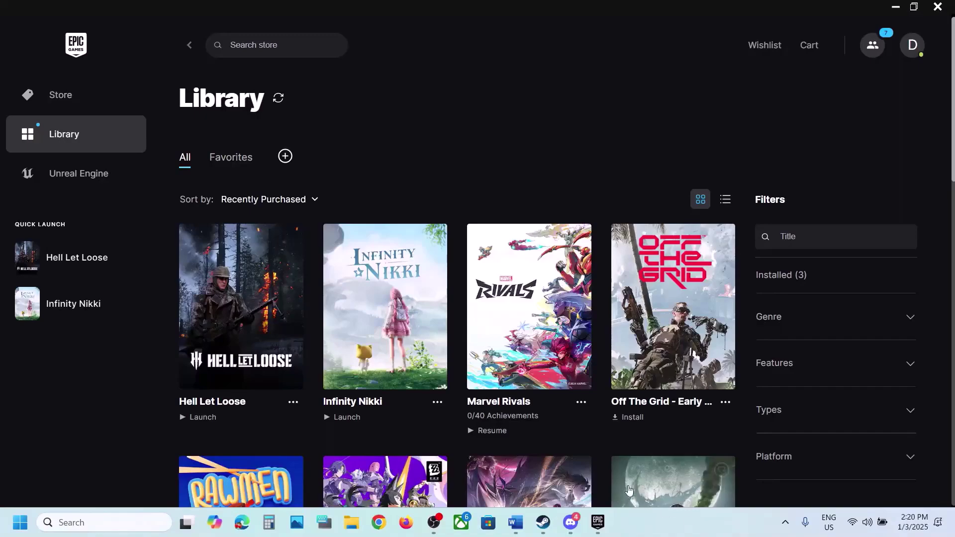
# Step: Read Step 1 in the Word document, switch to Steam and bring up its Exit option without choosing it
pyautogui.click(515, 523)
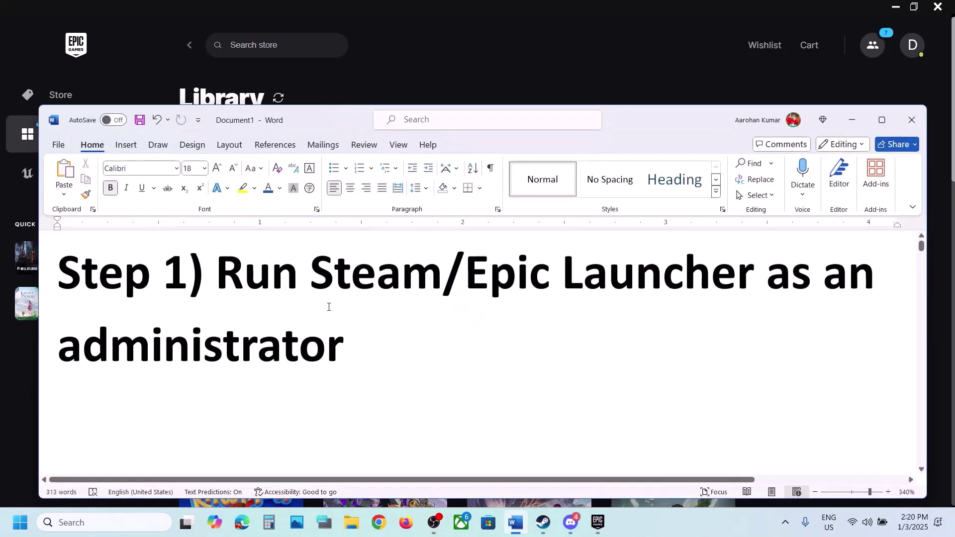
pyautogui.click(604, 47)
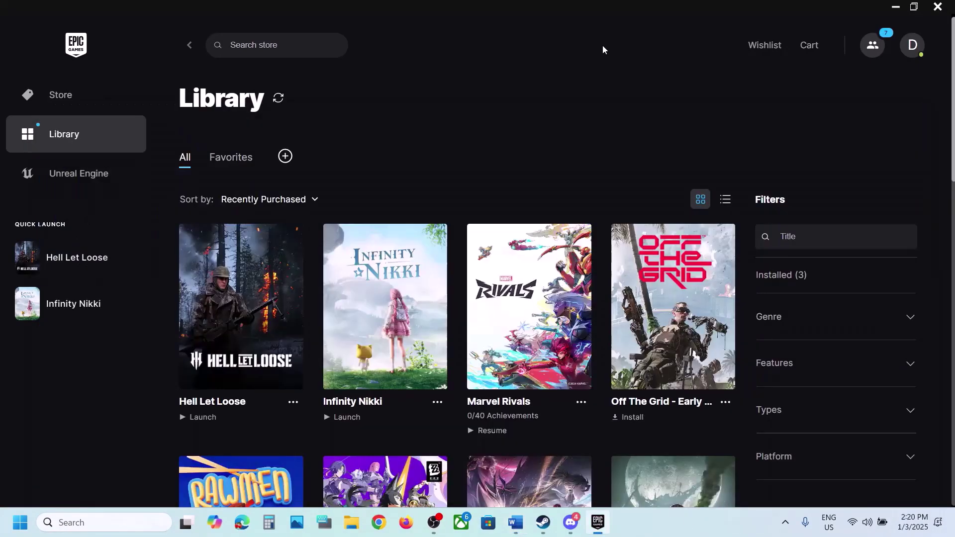
pyautogui.click(543, 522)
pyautogui.click(31, 11)
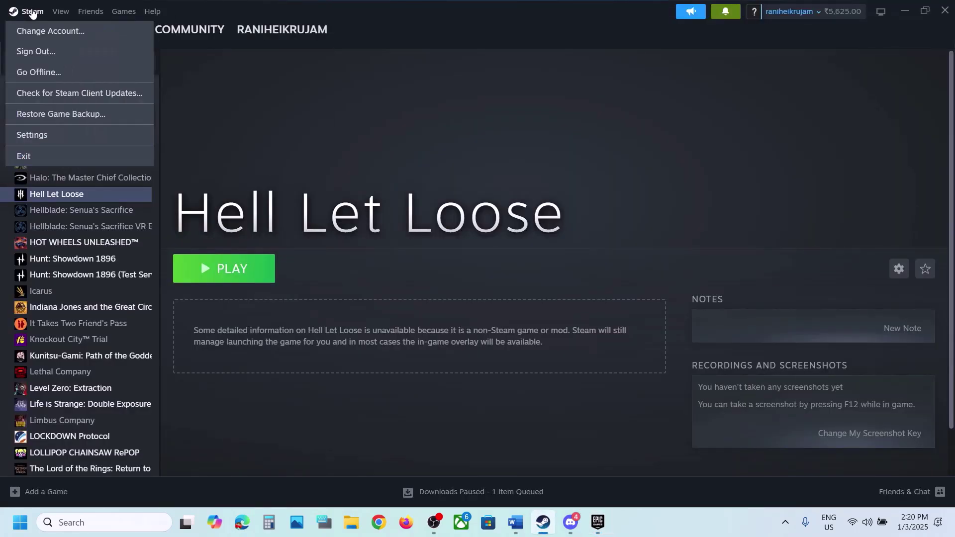
pyautogui.click(432, 138)
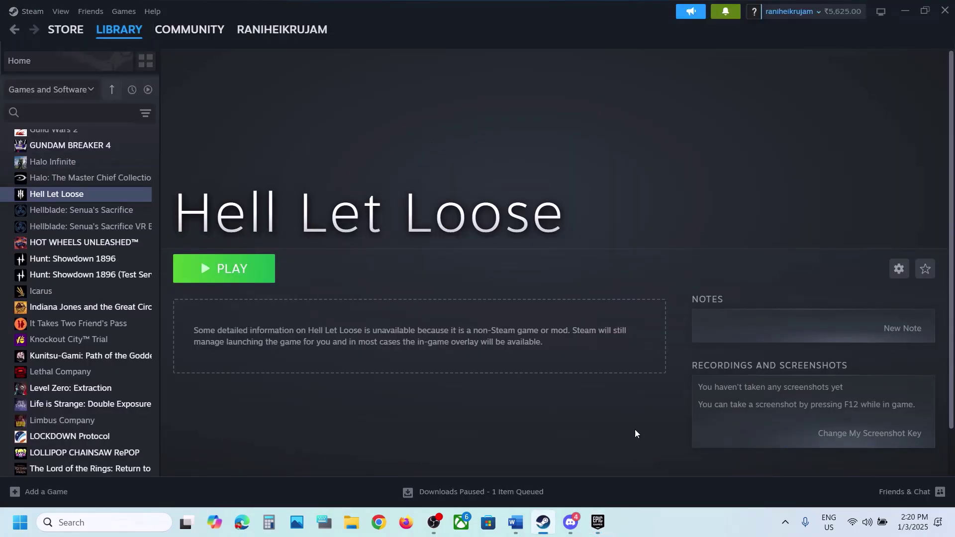
# Step: Switch to the Epic Games Launcher and bring up the Exit option of its background process, dismissing it unused
pyautogui.click(597, 522)
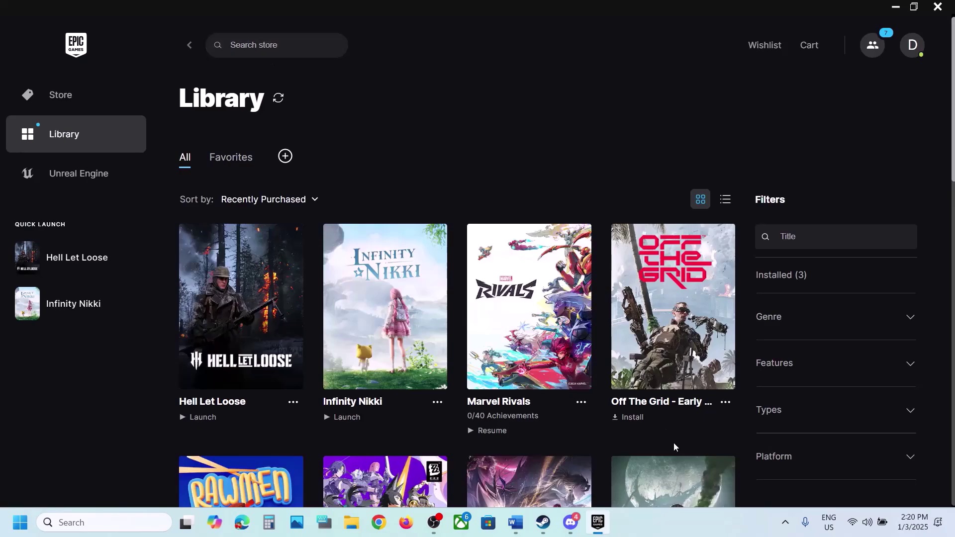
pyautogui.click(787, 522)
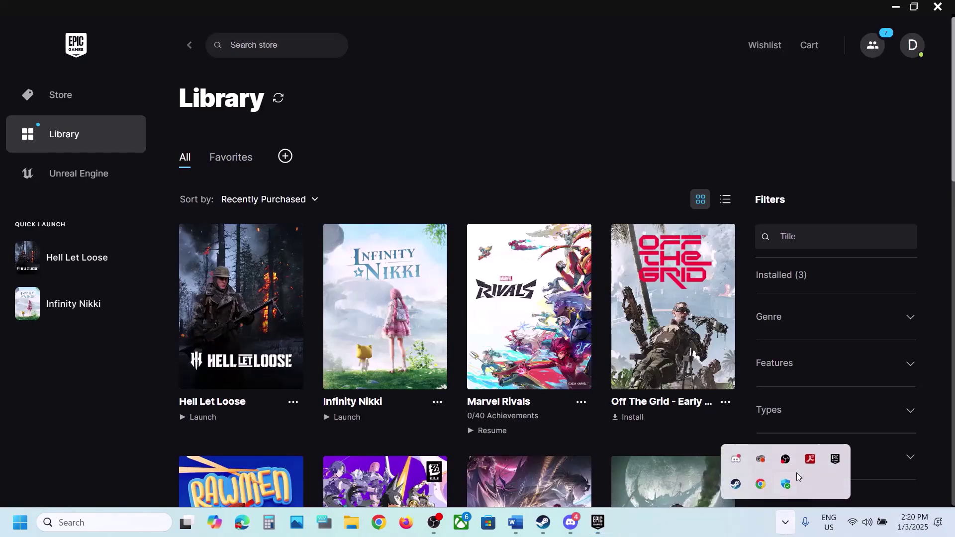
pyautogui.rightClick(836, 459)
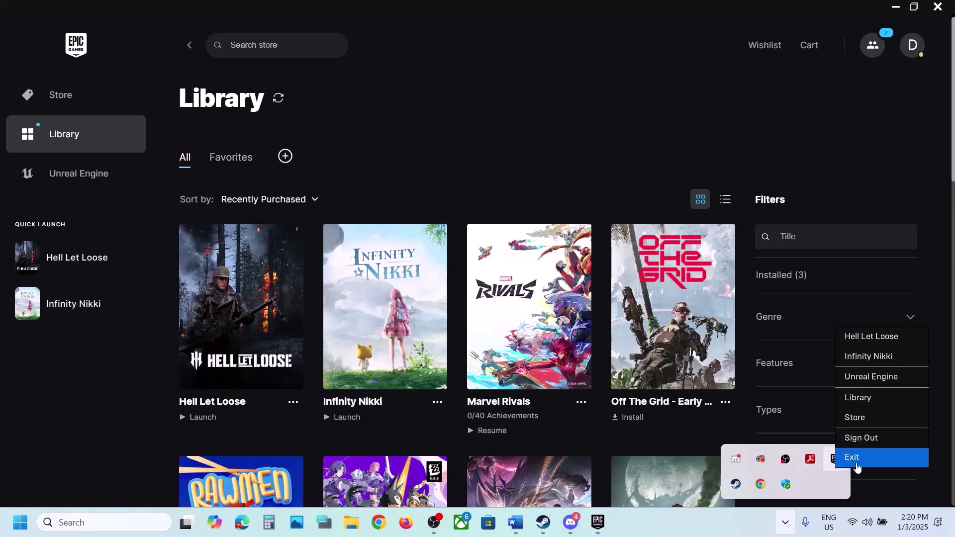
pyautogui.click(565, 74)
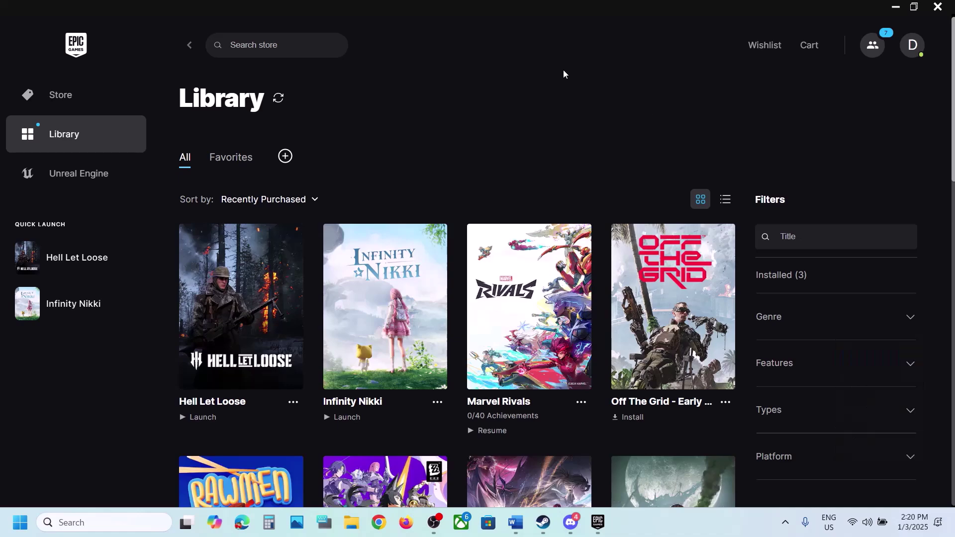
# Step: Search Windows for "steam" and bring up the Run as administrator option for the Steam app
pyautogui.click(85, 520)
pyautogui.write('steam')
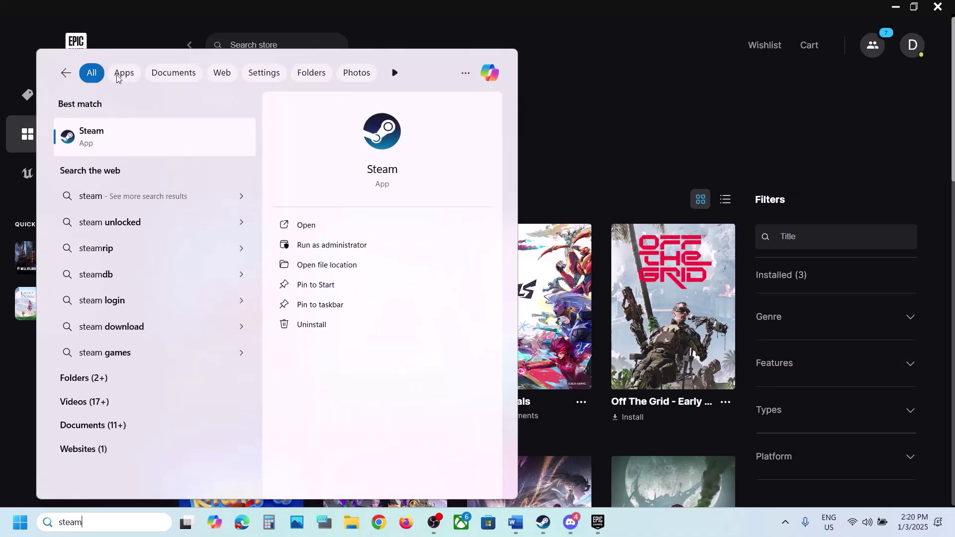
pyautogui.rightClick(101, 141)
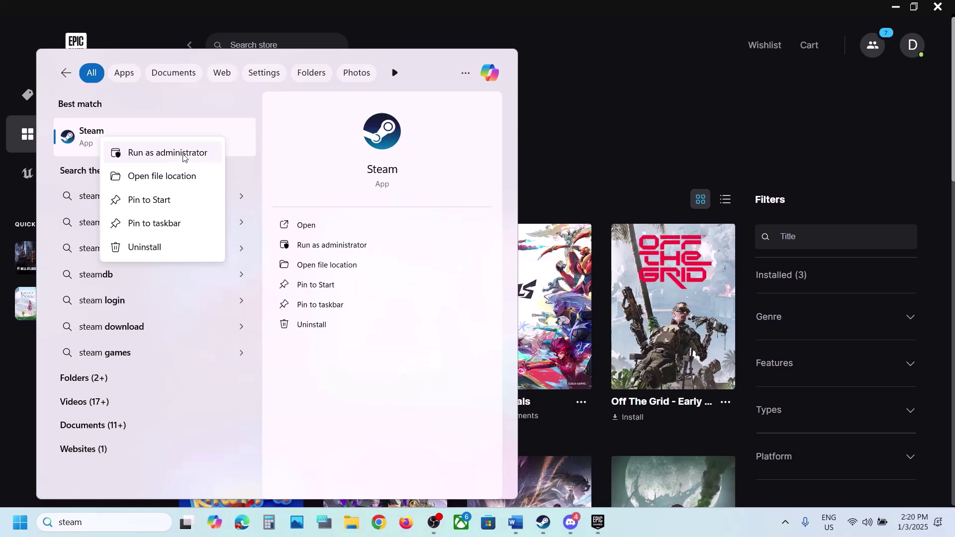
# Step: Search Windows for "epic", bring up the Run as administrator option for Epic Games Launcher, and close the search
pyautogui.click(95, 522)
pyautogui.write('epic')
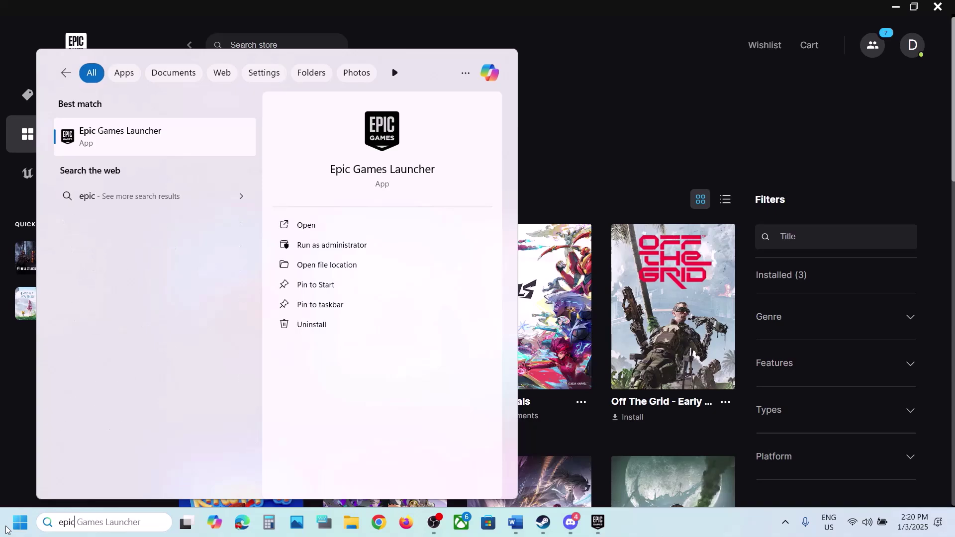
pyautogui.rightClick(122, 144)
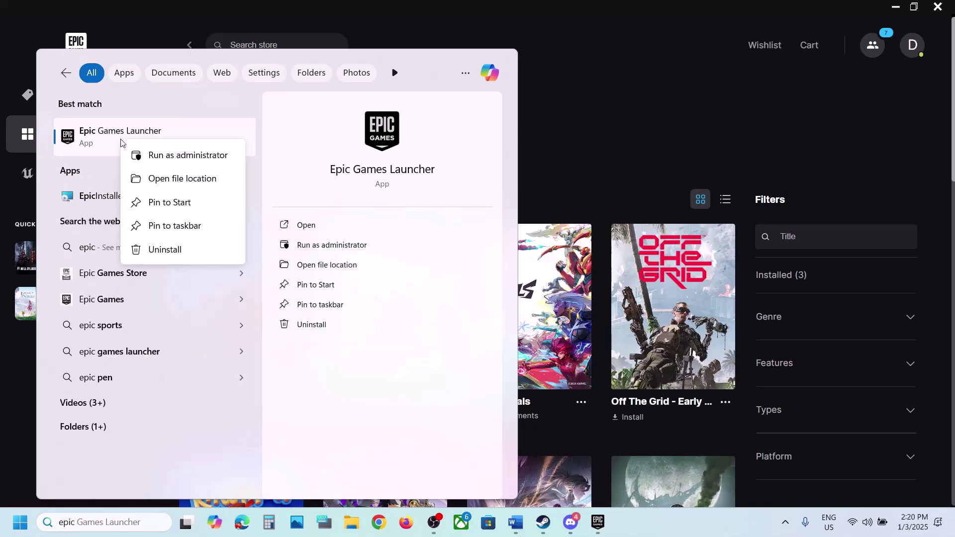
pyautogui.click(721, 105)
pyautogui.click(721, 105)
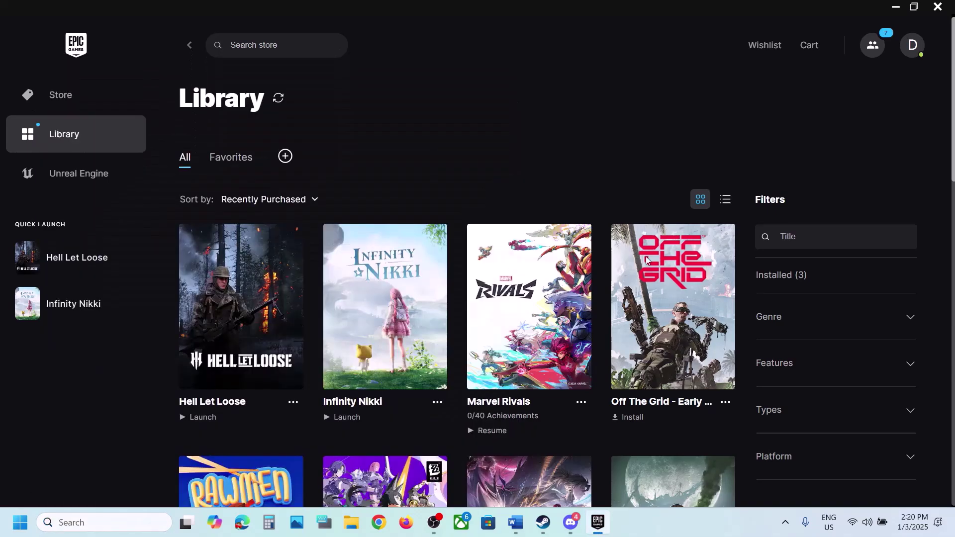
# Step: Switch to Word, maximize the document and highlight the NVIDIA and AMD driver links under Step 2
pyautogui.click(515, 522)
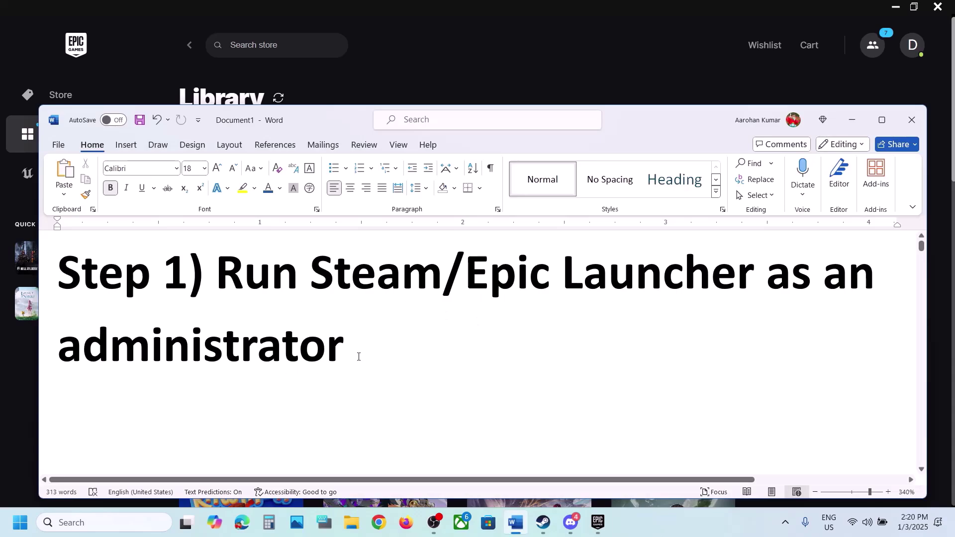
pyautogui.scroll(-3, 358, 357)
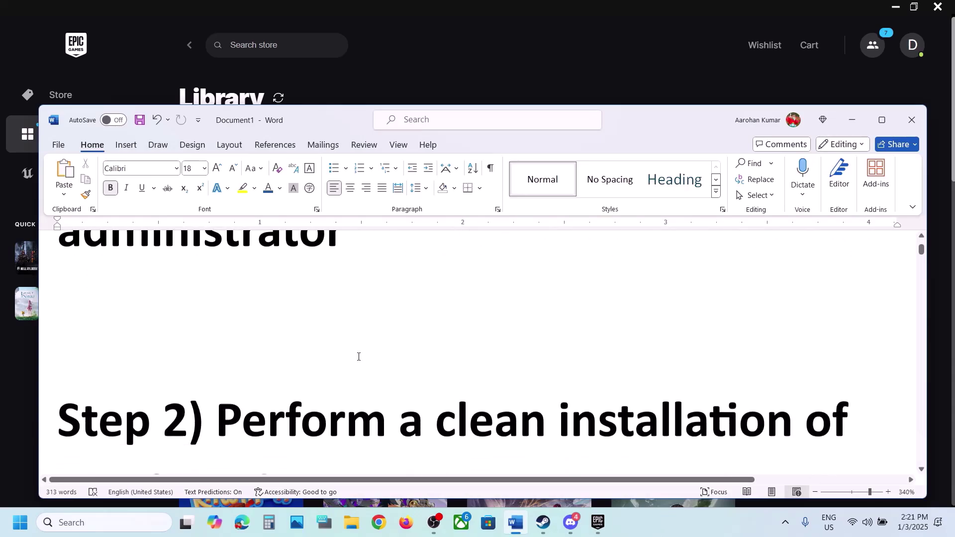
pyautogui.click(886, 119)
pyautogui.scroll(-3, 350, 338)
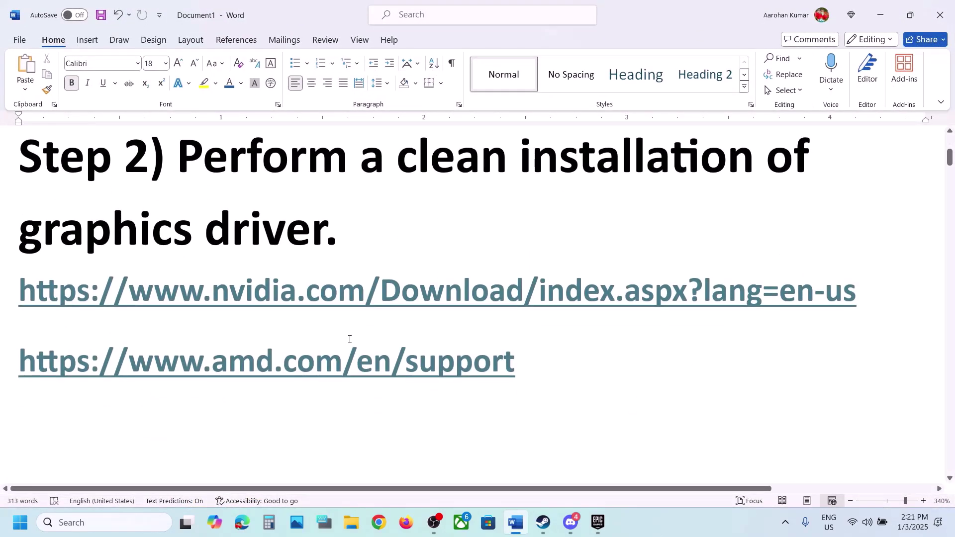
pyautogui.moveTo(128, 298); pyautogui.dragTo(546, 299)
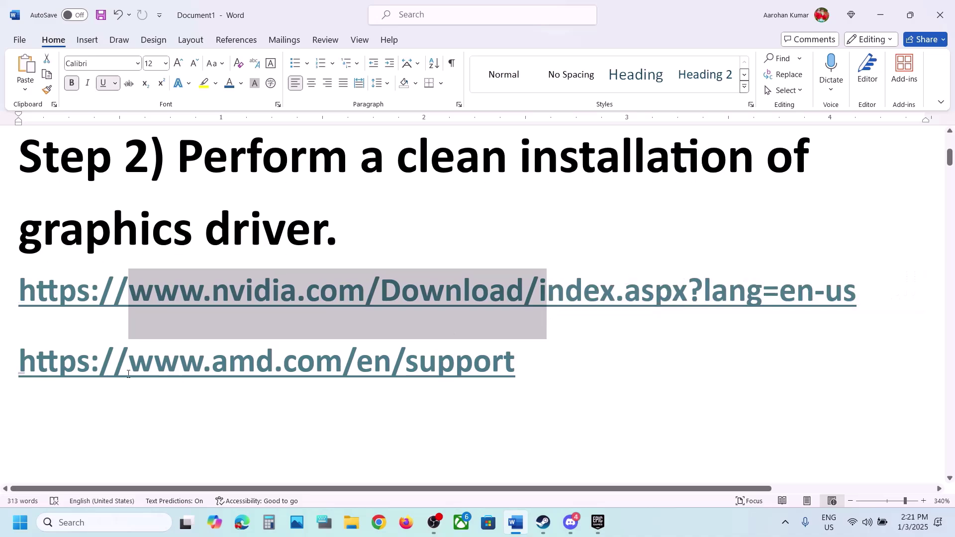
pyautogui.moveTo(127, 368); pyautogui.dragTo(491, 368)
pyautogui.moveTo(254, 298); pyautogui.dragTo(444, 299)
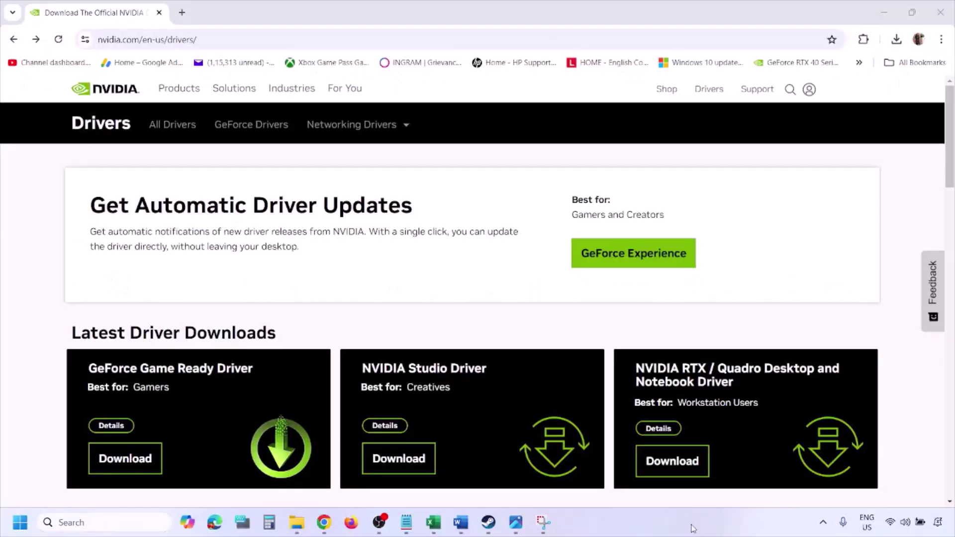
# Step: Search NVIDIA's driver page in Chrome for GeForce RTX 3050 Laptop GPU drivers with Windows 11 as the operating system
pyautogui.scroll(-8, 224, 305)
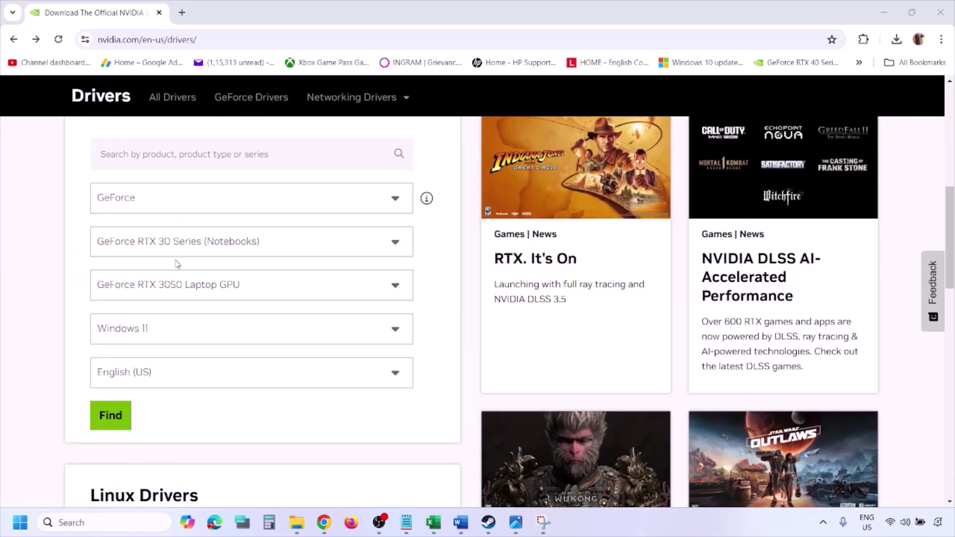
pyautogui.click(158, 333)
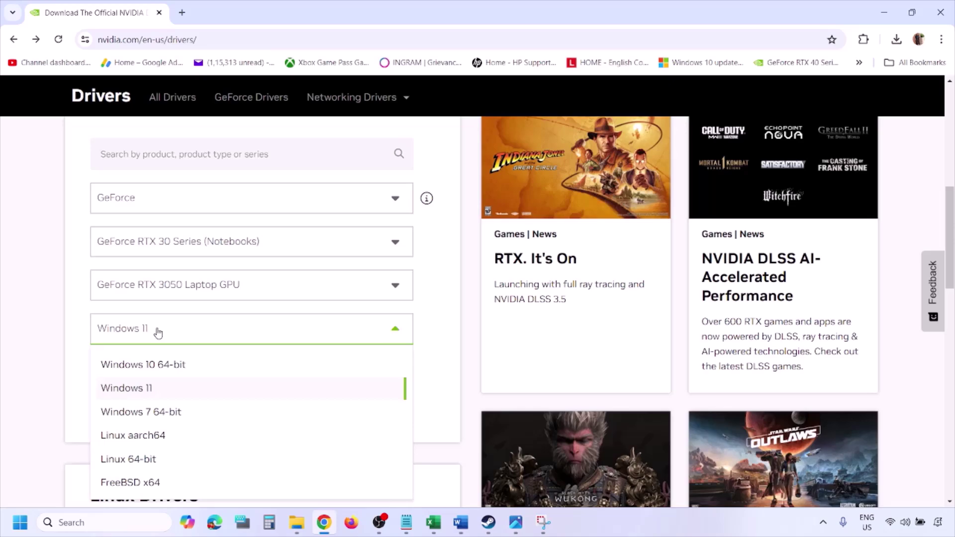
pyautogui.click(139, 389)
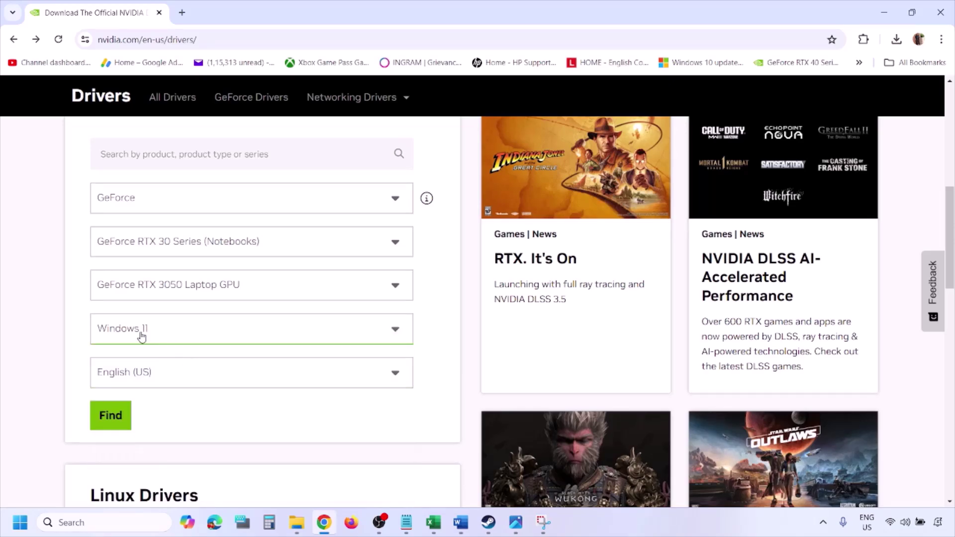
pyautogui.click(111, 415)
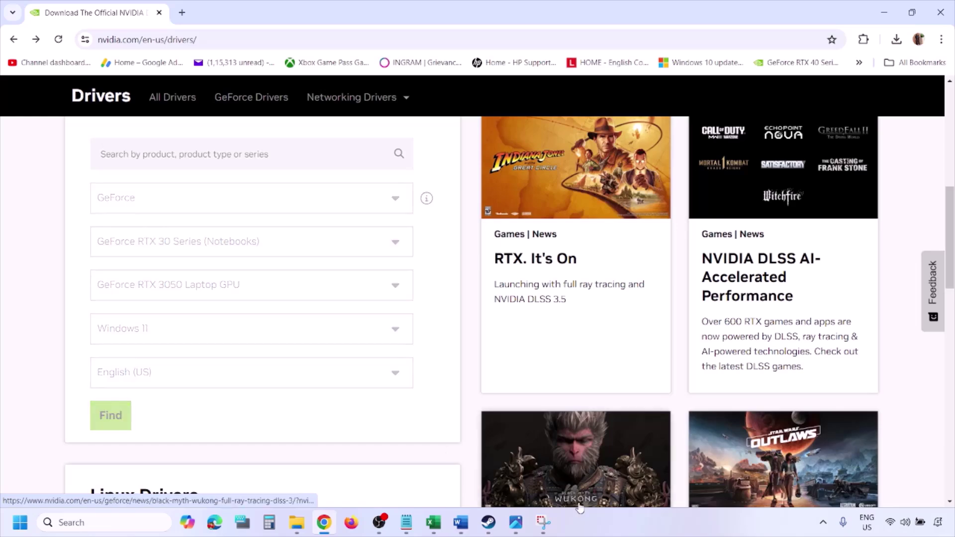
# Step: Switch to Photos and examine the images 1.png to 5.png showing the NVIDIA driver download and clean installation options
pyautogui.click(516, 522)
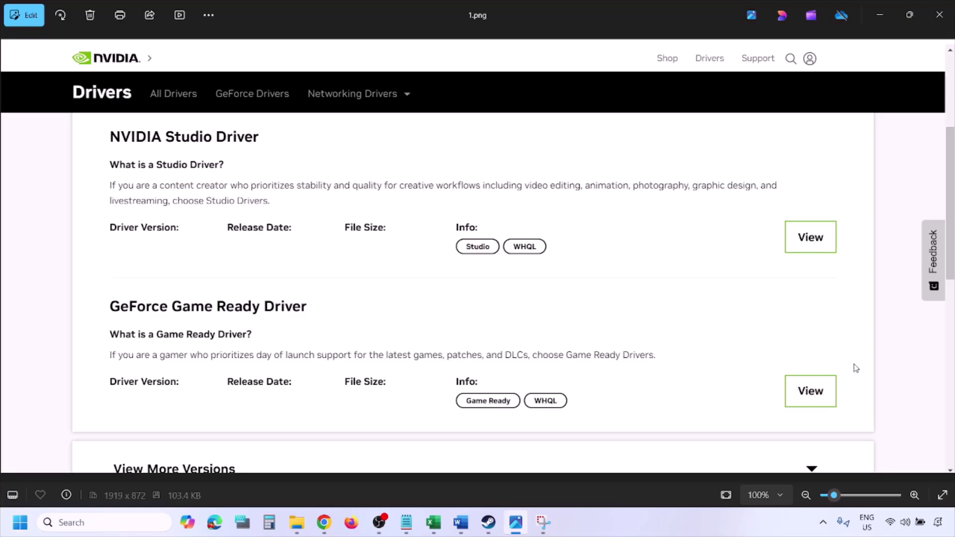
pyautogui.press('Right')
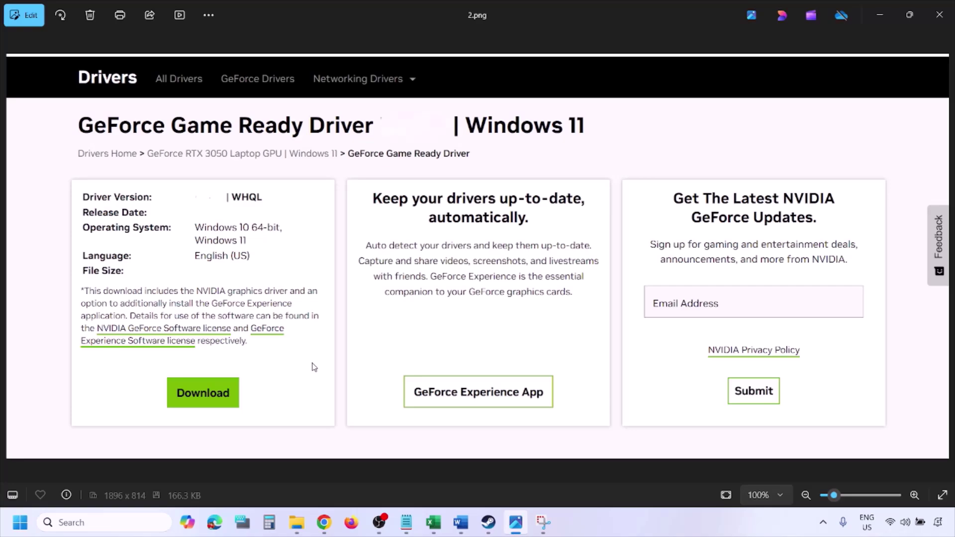
pyautogui.press('Right')
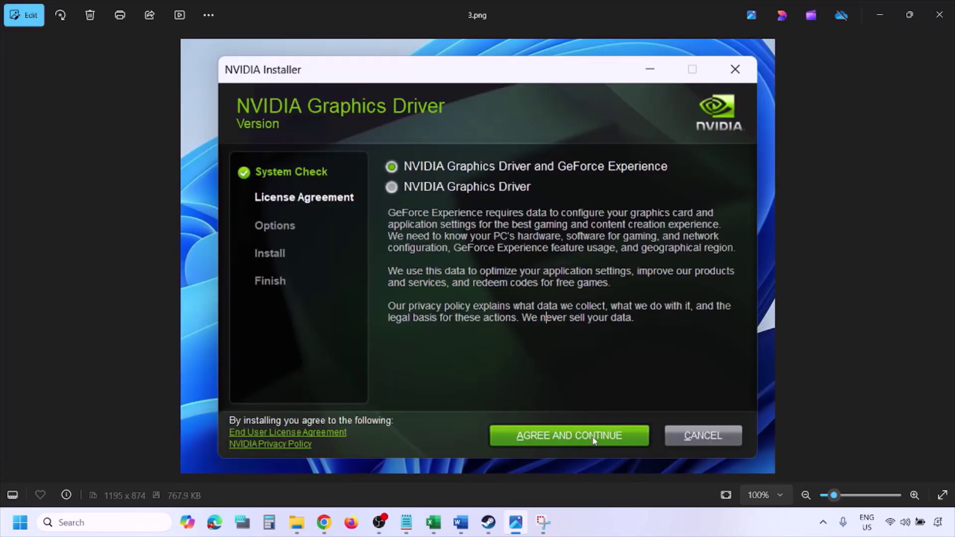
pyautogui.press('Right')
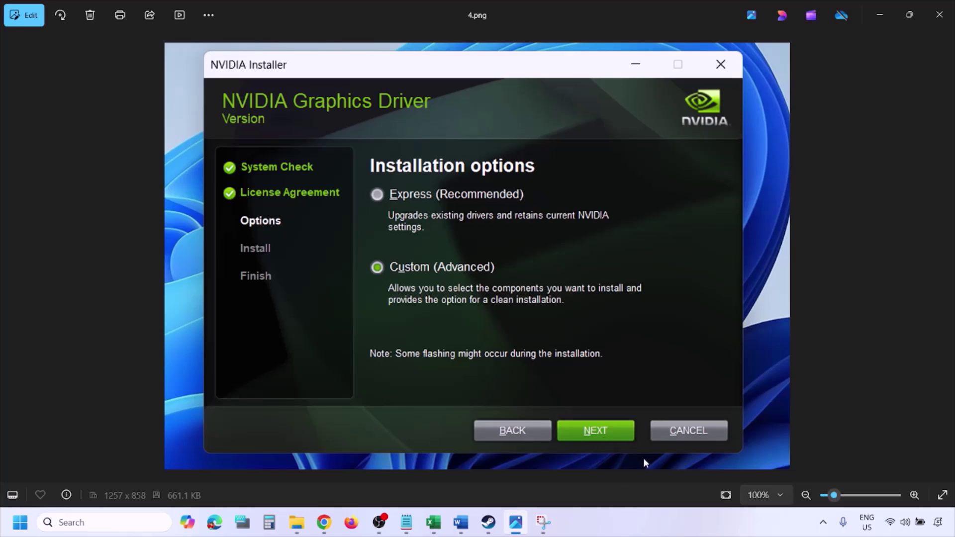
pyautogui.press('Right')
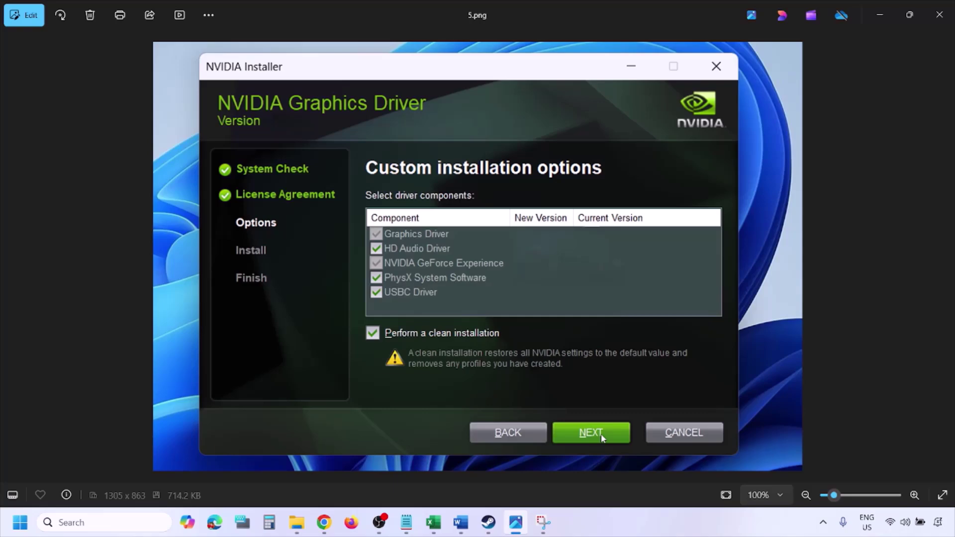
# Step: Bring up the Windows Restart option and dismiss it without restarting the computer
pyautogui.click(20, 522)
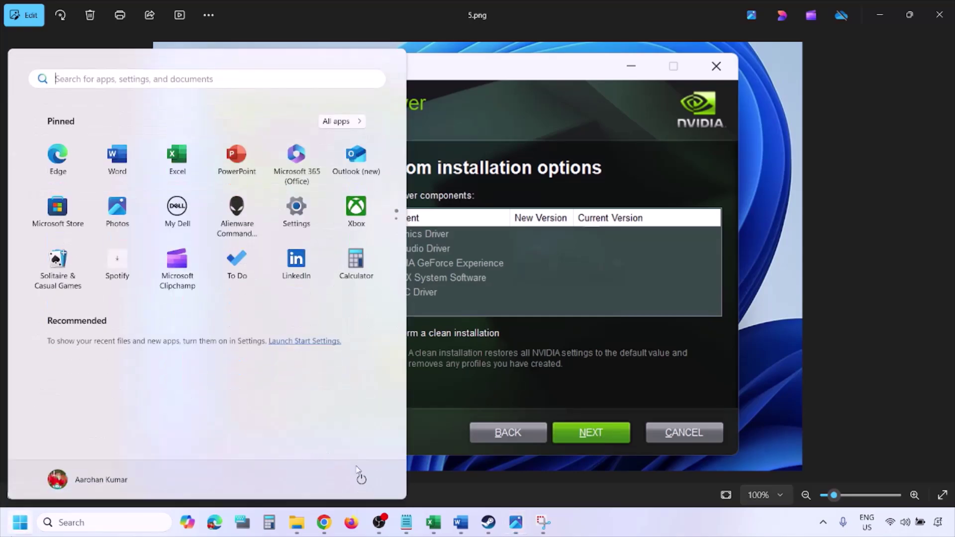
pyautogui.click(362, 479)
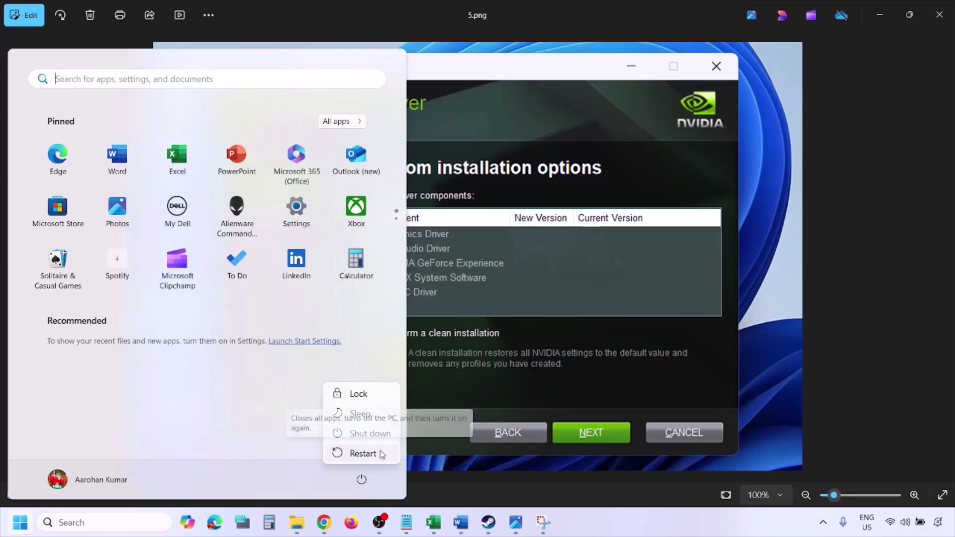
pyautogui.click(650, 535)
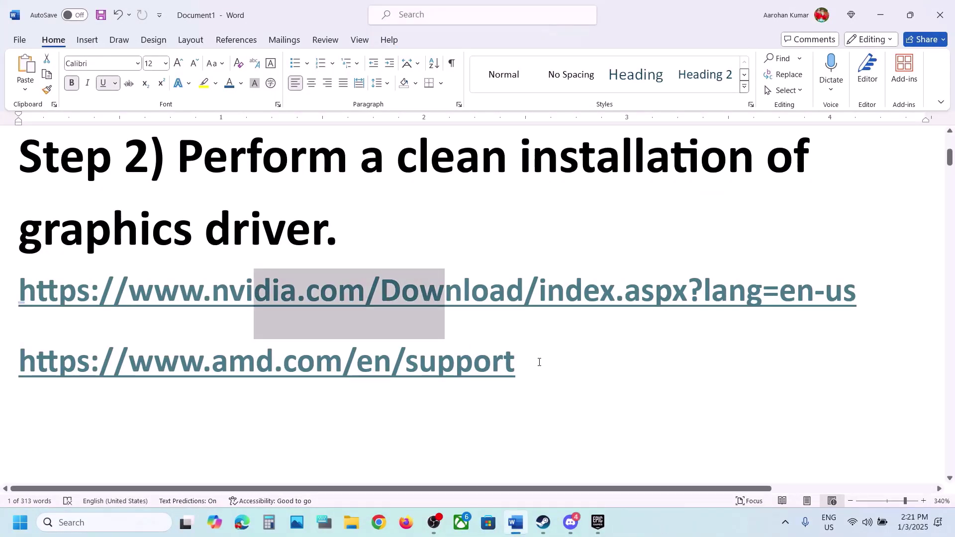
# Step: Highlight the AMD support link in the Word document, clear the selection and move on to Step 3
pyautogui.moveTo(539, 362); pyautogui.dragTo(78, 384)
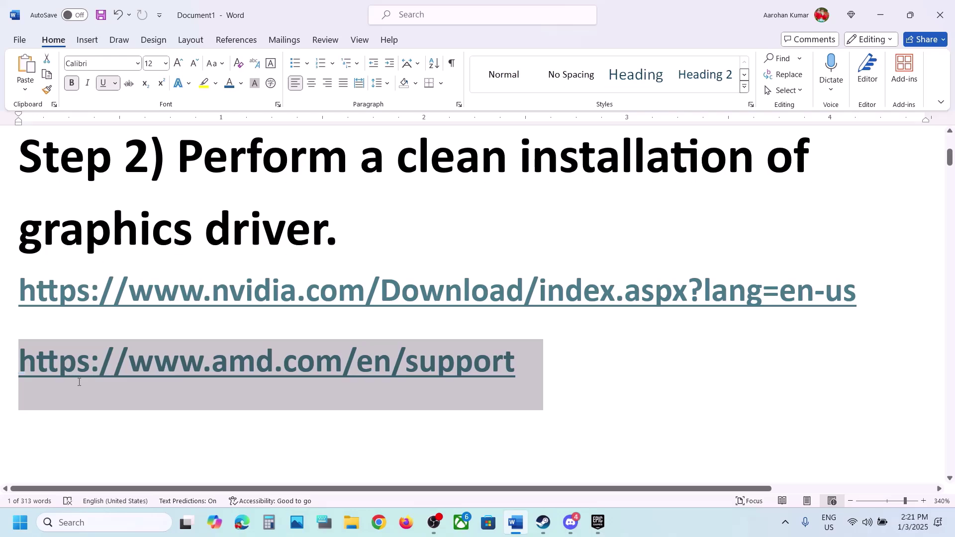
pyautogui.click(78, 381)
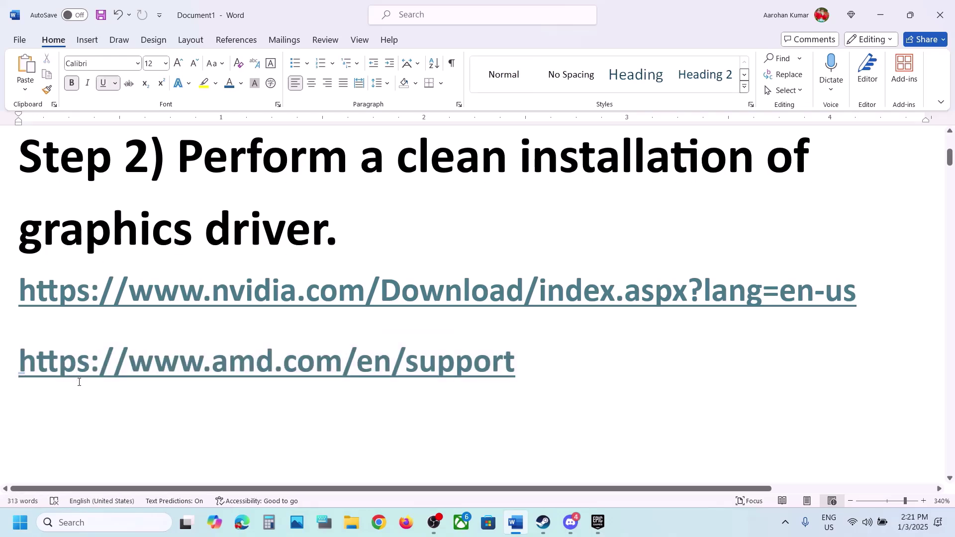
pyautogui.scroll(-5, 78, 382)
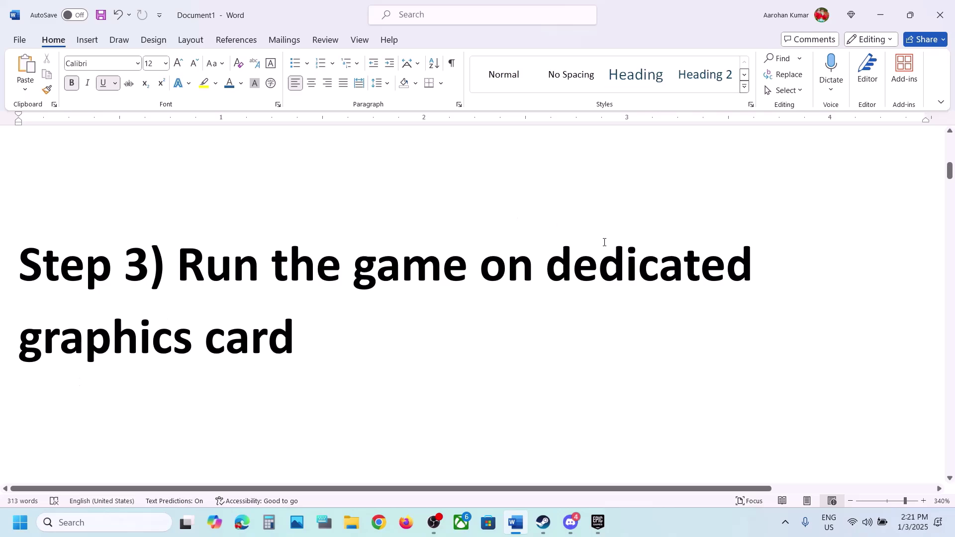
# Step: Copy the word "graphics" from the Step 3 heading and search Windows for it to open Graphics settings
pyautogui.doubleClick(106, 334)
pyautogui.hotkey('ctrl', 'c')
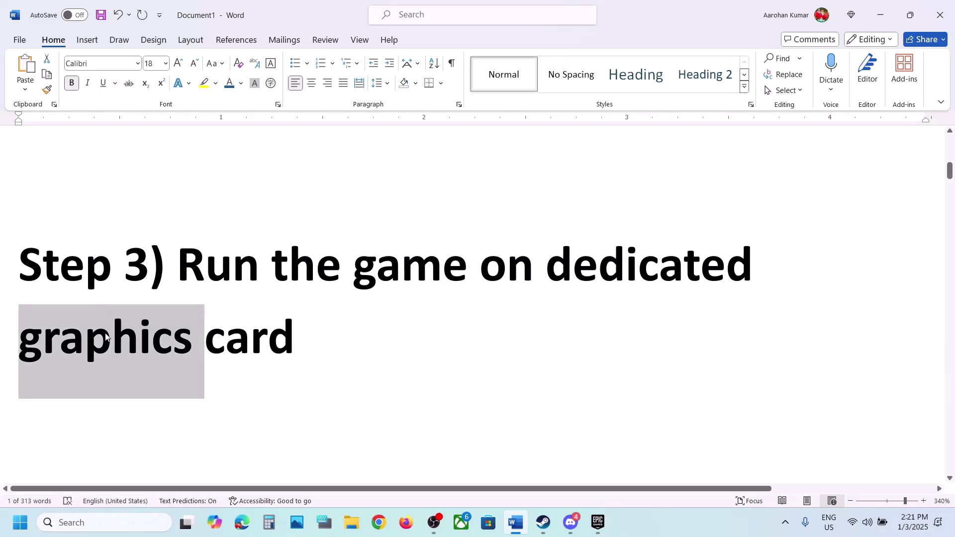
pyautogui.click(107, 521)
pyautogui.hotkey('ctrl', 'v')
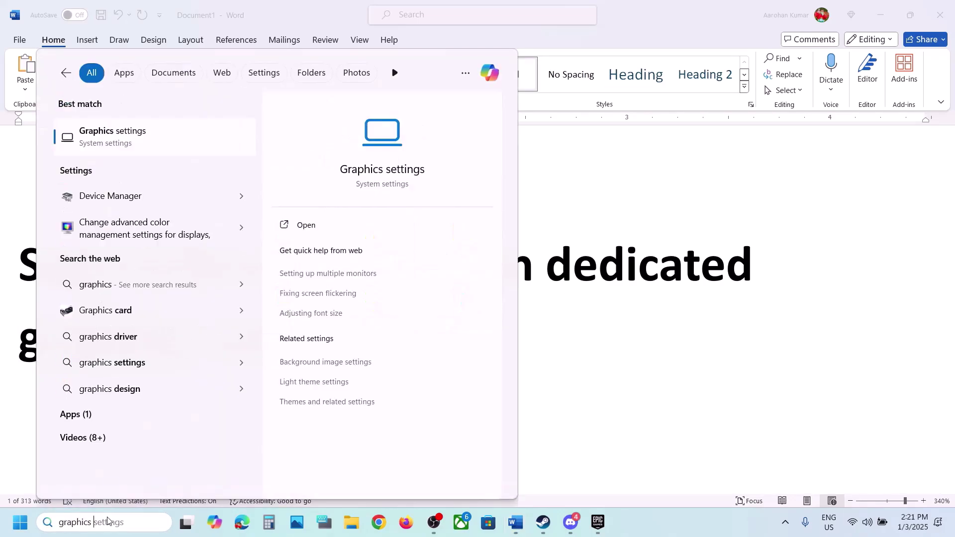
pyautogui.click(166, 144)
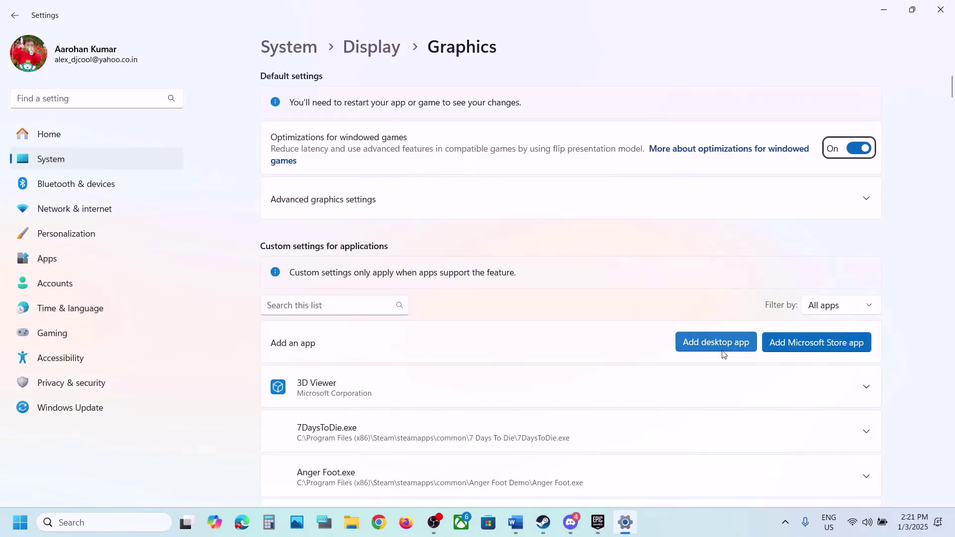
# Step: Start adding a desktop app and browse to the Steam common games folder
pyautogui.click(714, 344)
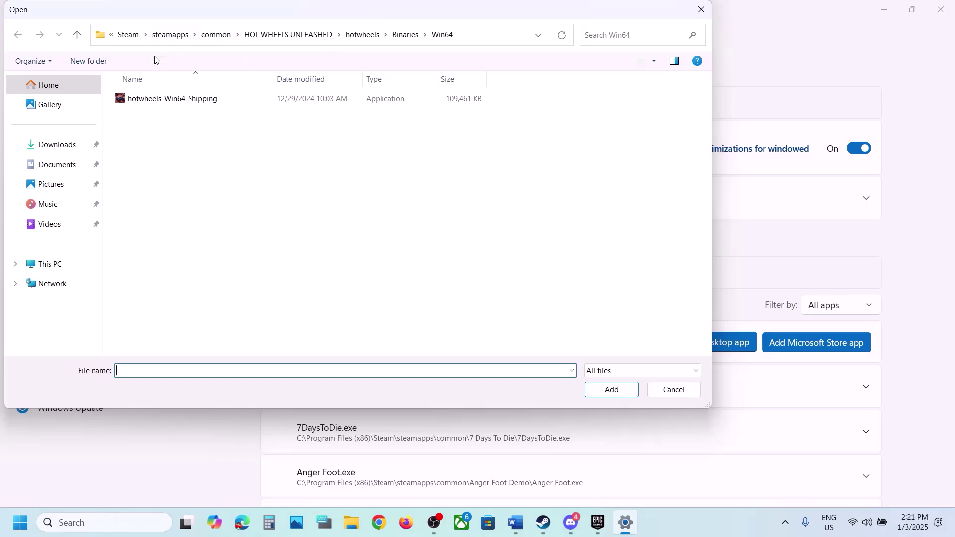
pyautogui.click(215, 34)
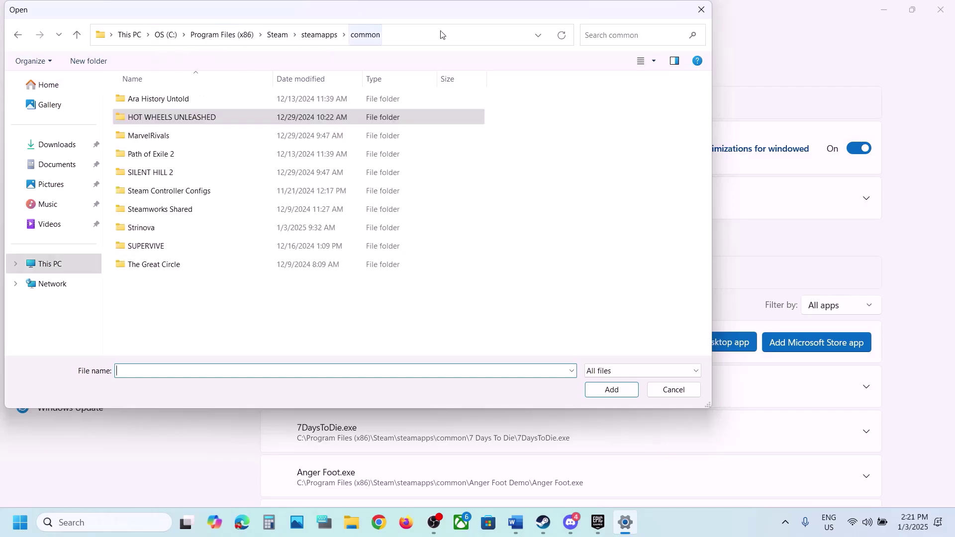
pyautogui.click(356, 32)
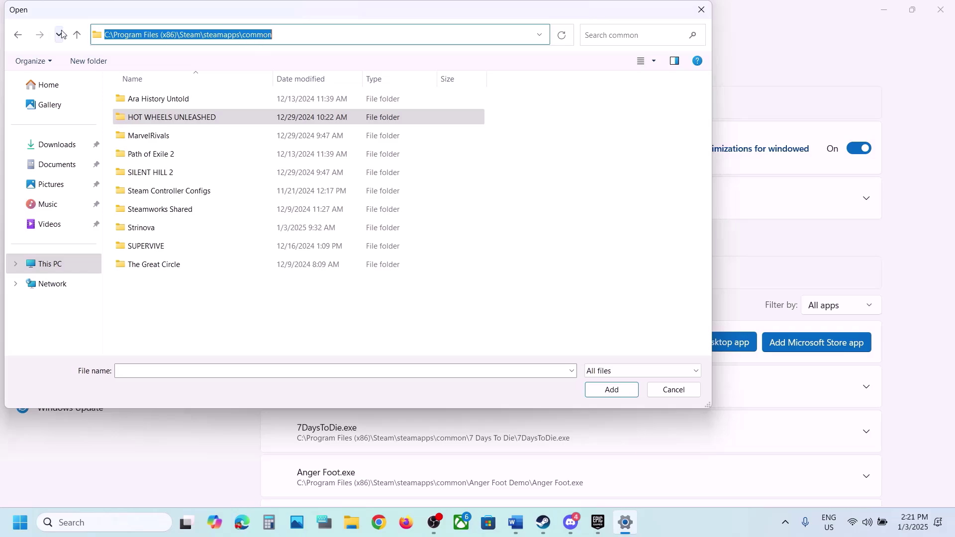
# Step: Add the HLLEpicGamesStore application from C:\Program Files\Epic Games\HellLetLooseG0WU4 to the custom graphics settings
pyautogui.click(77, 37)
pyautogui.click(77, 39)
pyautogui.click(77, 38)
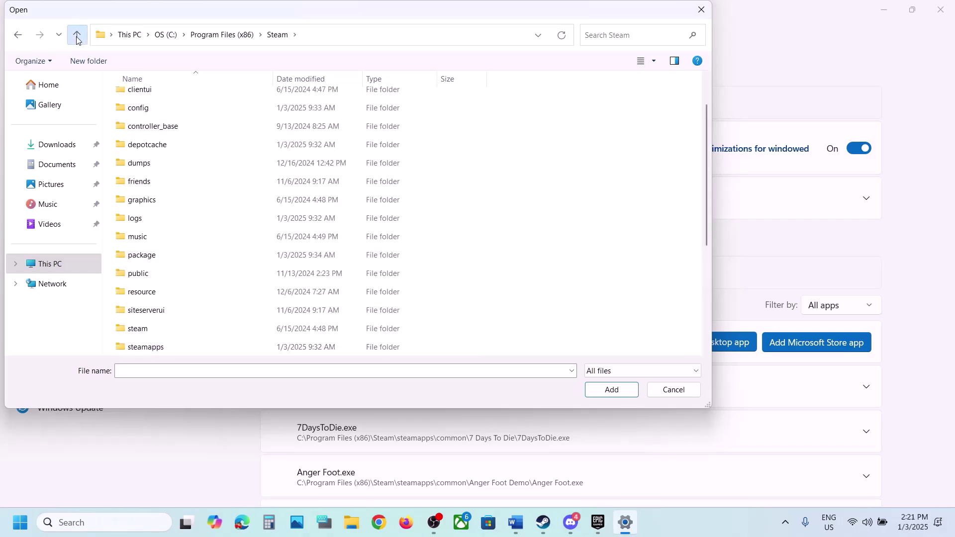
pyautogui.click(77, 38)
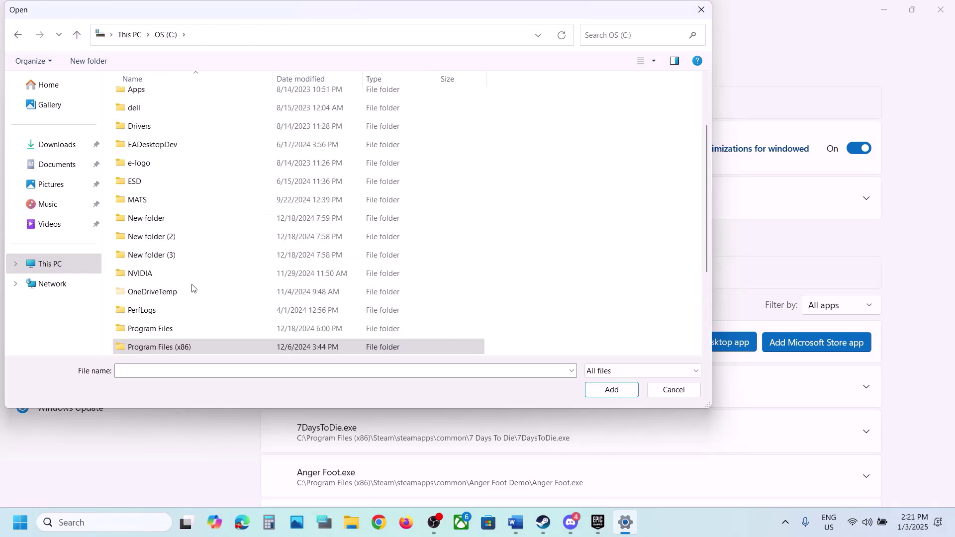
pyautogui.click(156, 327)
pyautogui.doubleClick(155, 327)
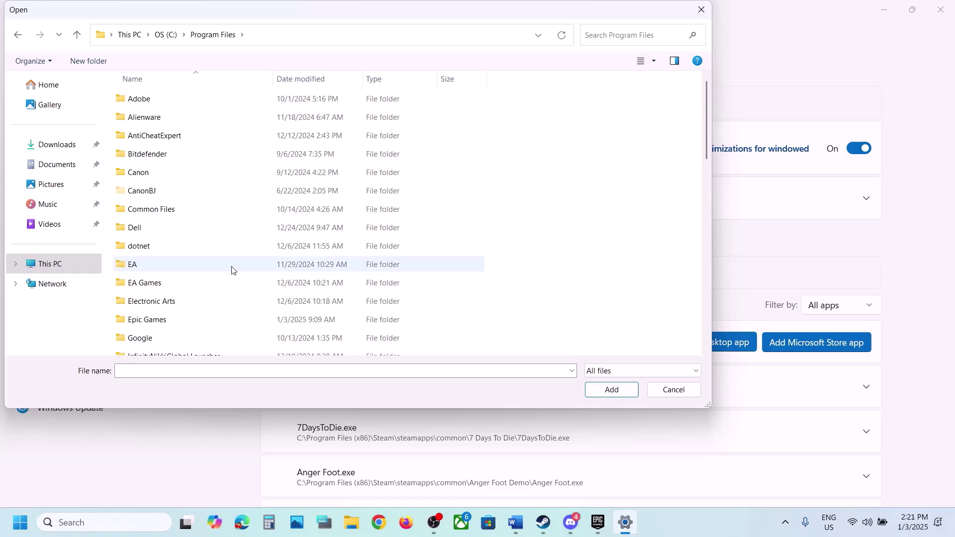
pyautogui.doubleClick(156, 320)
pyautogui.doubleClick(189, 100)
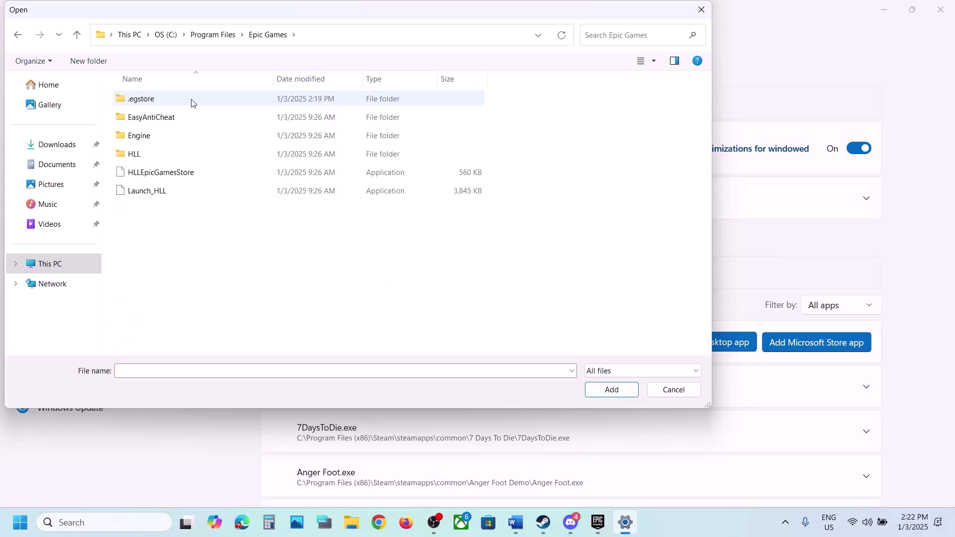
pyautogui.click(157, 179)
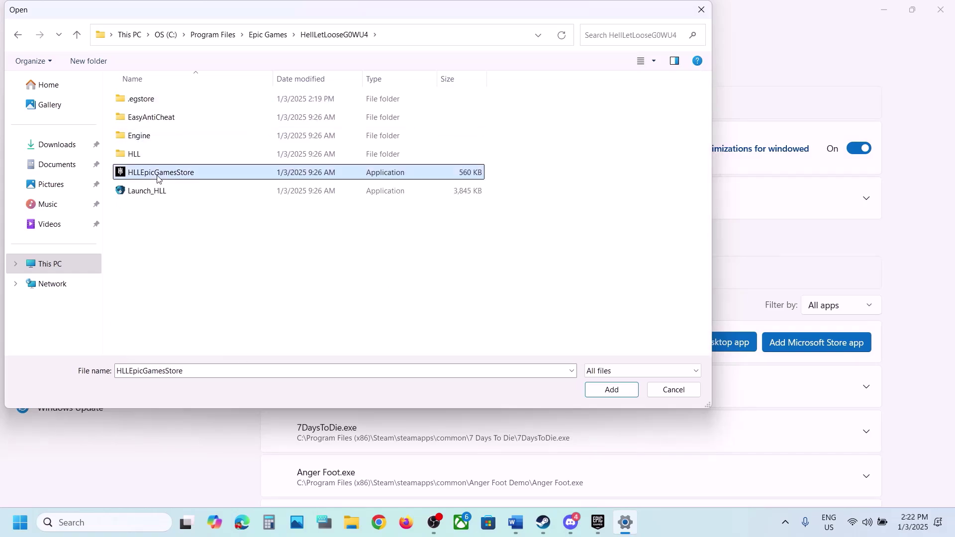
pyautogui.click(616, 390)
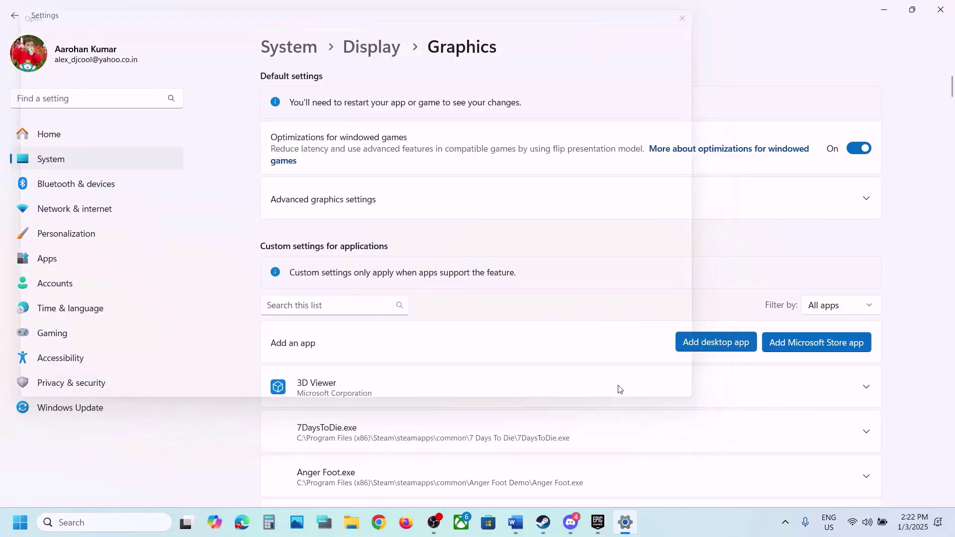
# Step: Set the GPU preference of Hell Let Loose (HLLEpicGamesStore.exe) to High Performance (NVIDIA GeForce RTX 3050 Laptop GPU)
pyautogui.scroll(-10, 434, 409)
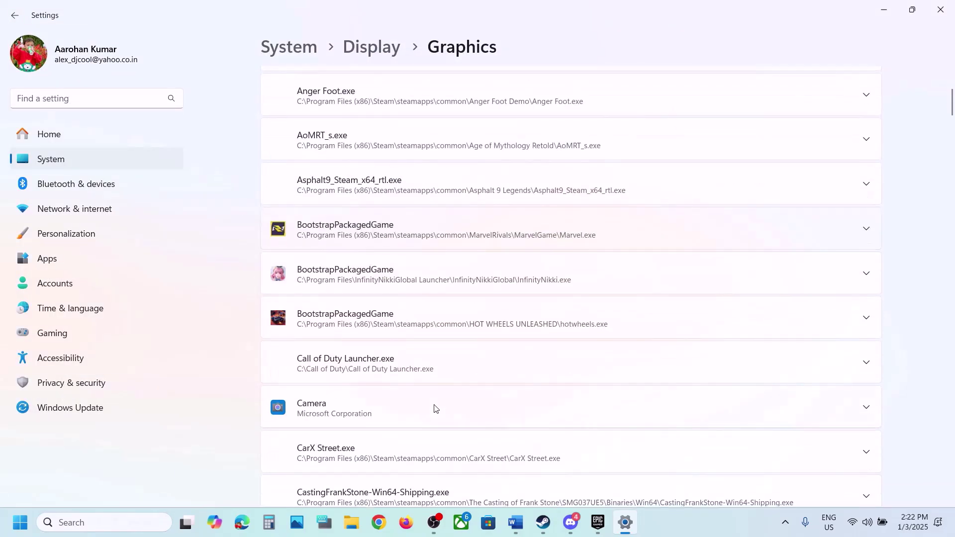
pyautogui.scroll(-3, 434, 409)
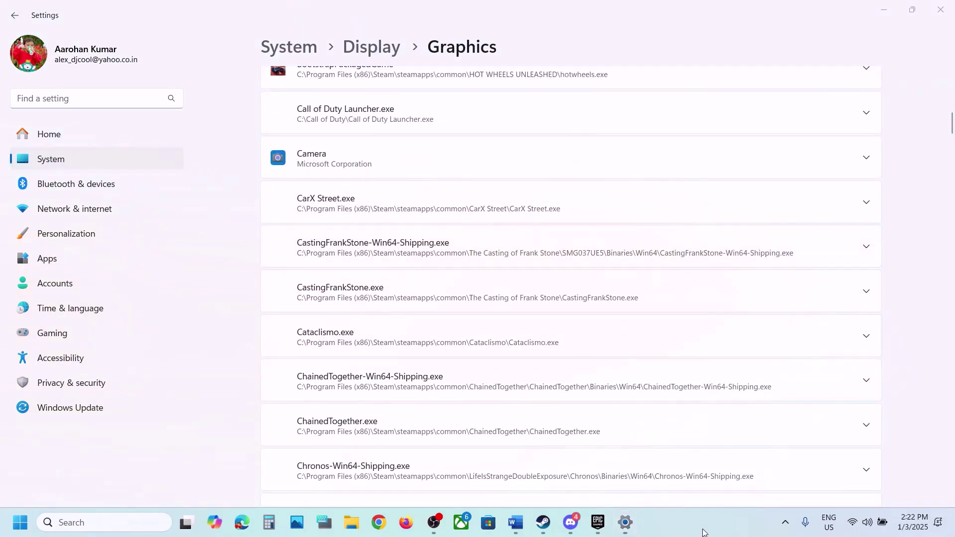
pyautogui.scroll(-15, 570, 299)
pyautogui.click(572, 330)
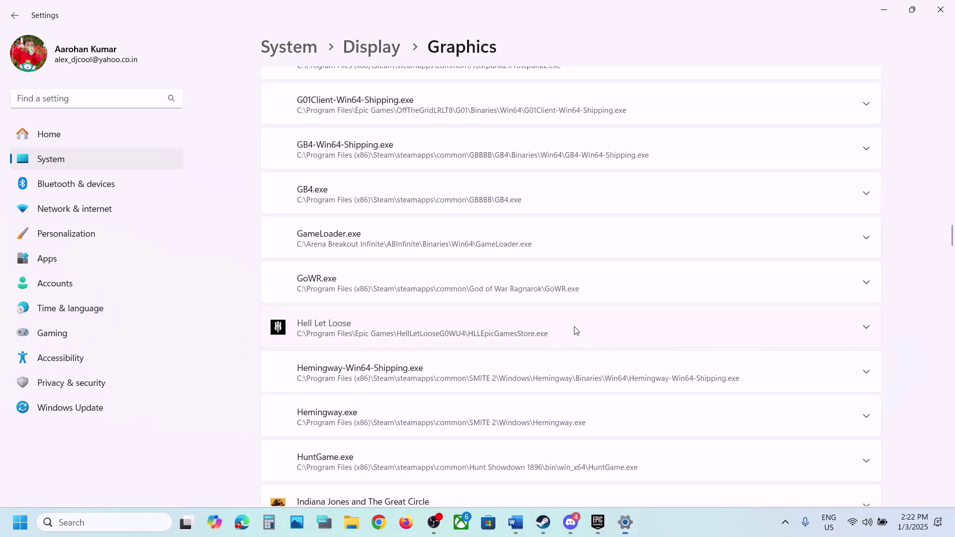
pyautogui.scroll(1, 605, 337)
pyautogui.scroll(-2, 614, 342)
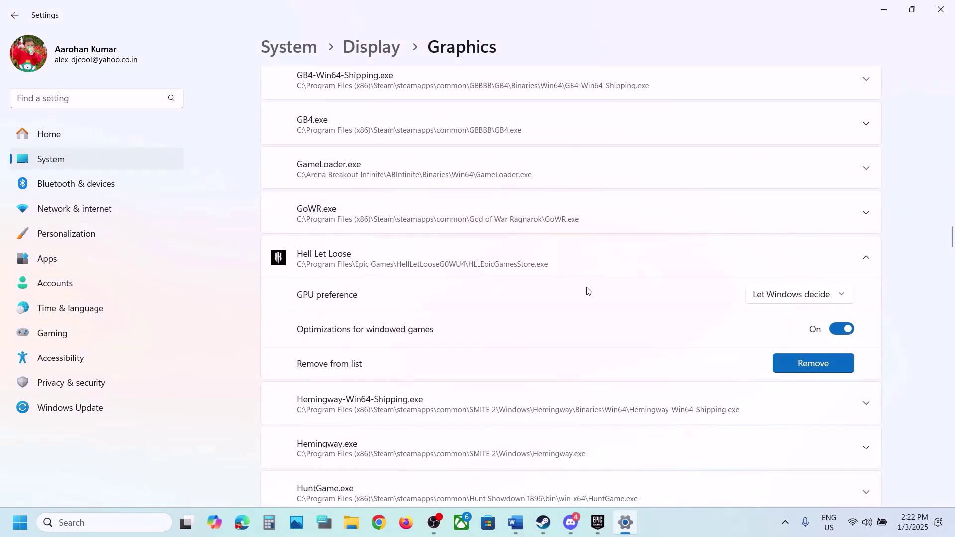
pyautogui.click(795, 295)
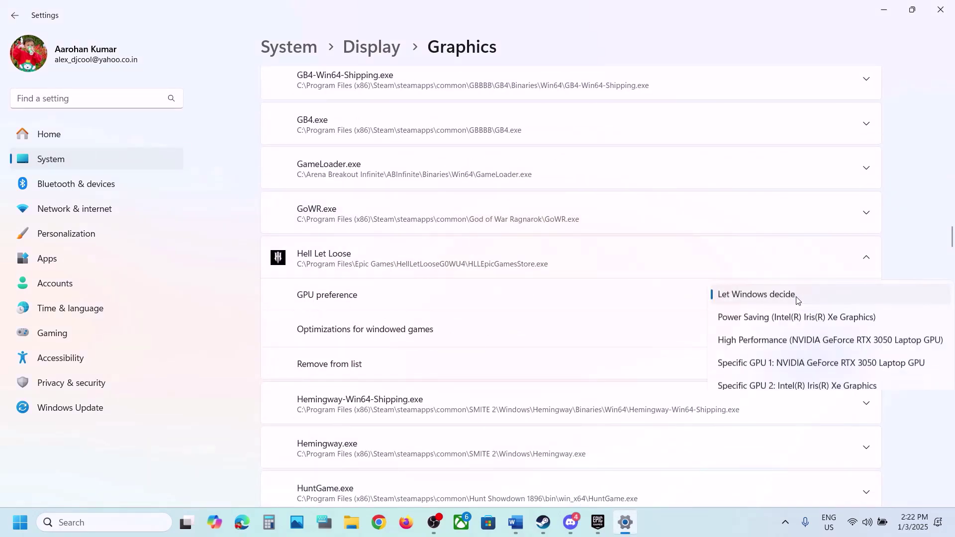
pyautogui.click(770, 343)
# Step: Add the desktop app HLLEpicGamesStore-Win64-Shipping from the game's HLL\Binaries\Win64 folder to the custom graphics settings
pyautogui.scroll(15, 504, 313)
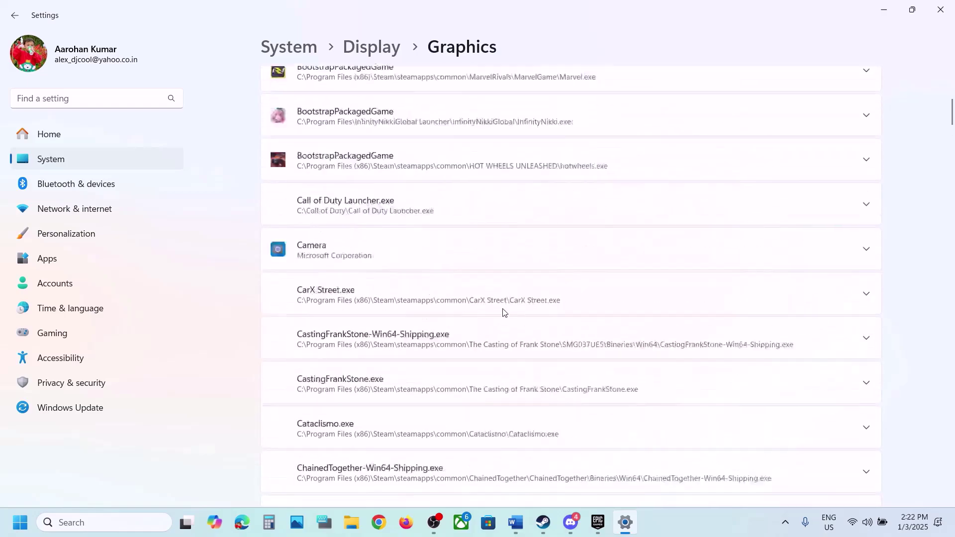
pyautogui.scroll(10, 503, 312)
pyautogui.click(737, 346)
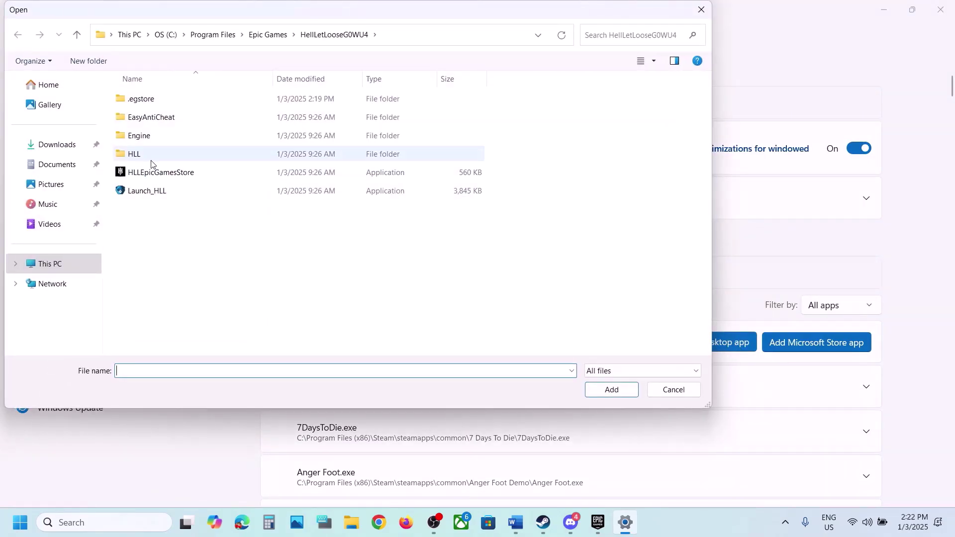
pyautogui.click(140, 160)
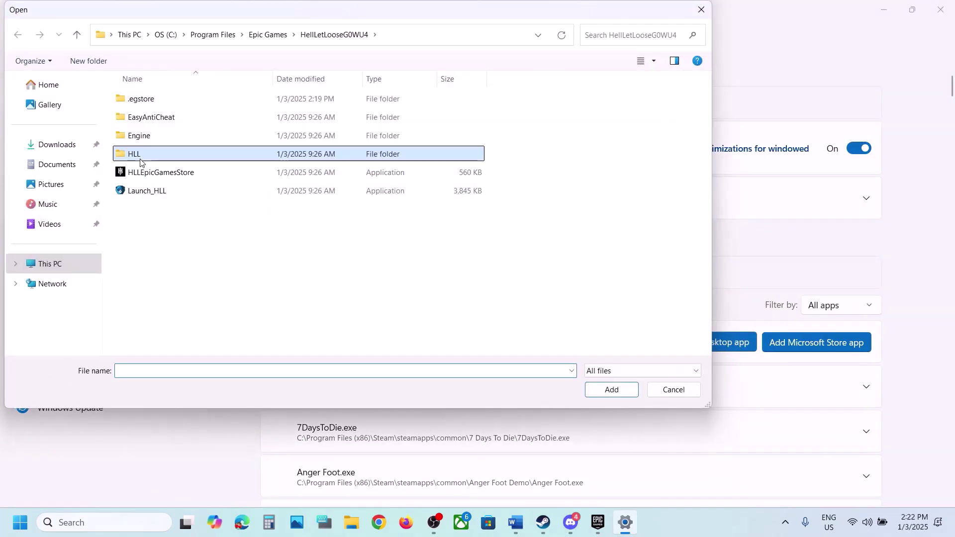
pyautogui.doubleClick(140, 159)
pyautogui.doubleClick(171, 102)
pyautogui.click(171, 104)
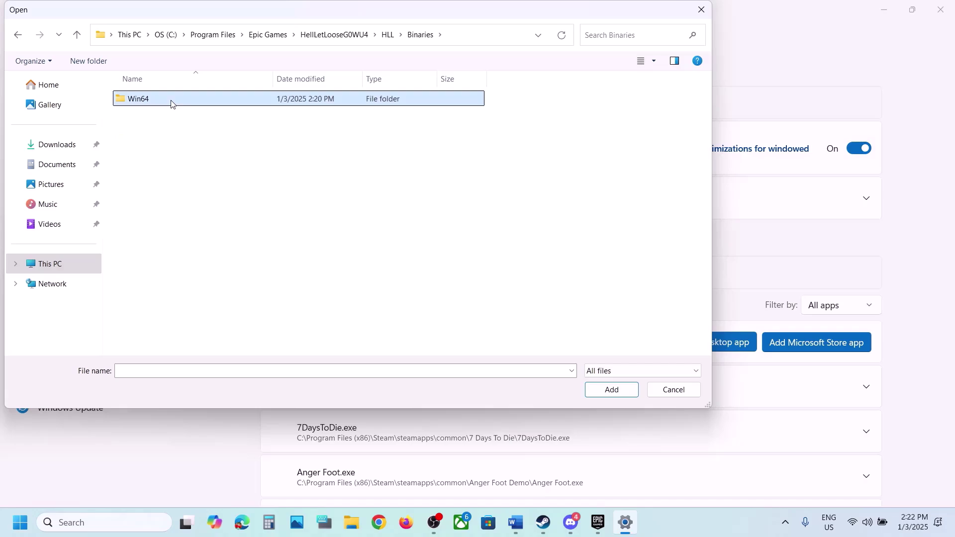
pyautogui.doubleClick(171, 103)
pyautogui.click(239, 100)
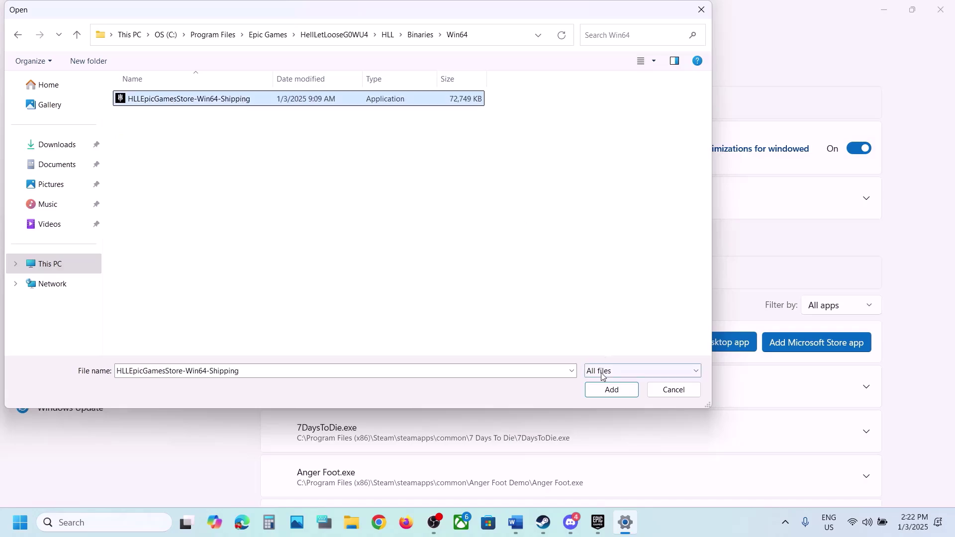
pyautogui.click(611, 389)
# Step: Set the GPU preference of HLLEpicGamesStore-Win64-Shipping.exe to High Performance (NVIDIA GeForce RTX 3050 Laptop GPU) and close Settings
pyautogui.scroll(-20, 361, 386)
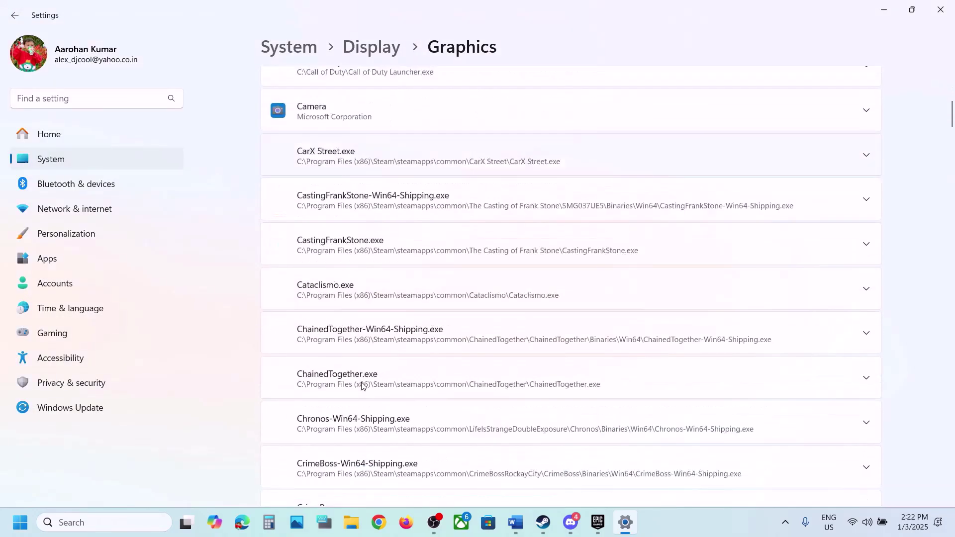
pyautogui.scroll(-15, 361, 386)
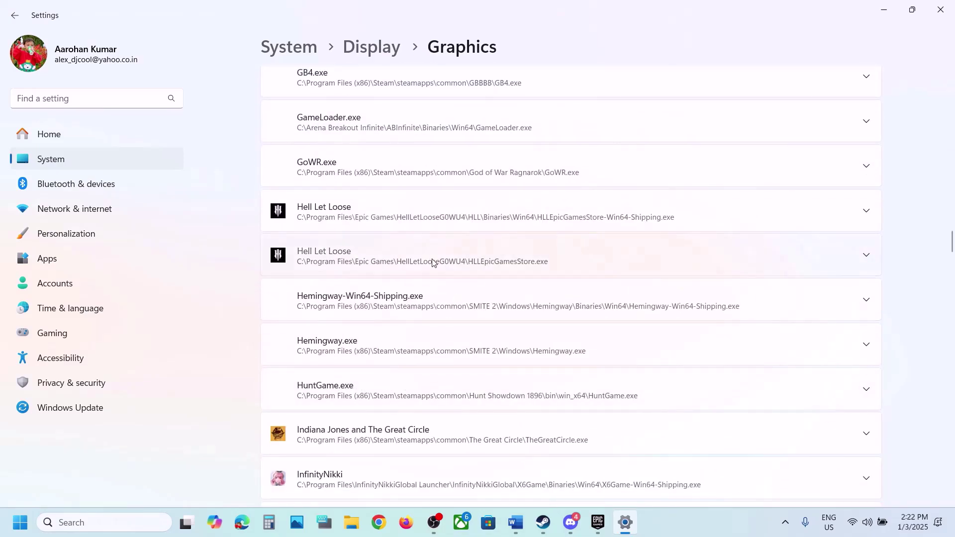
pyautogui.click(432, 262)
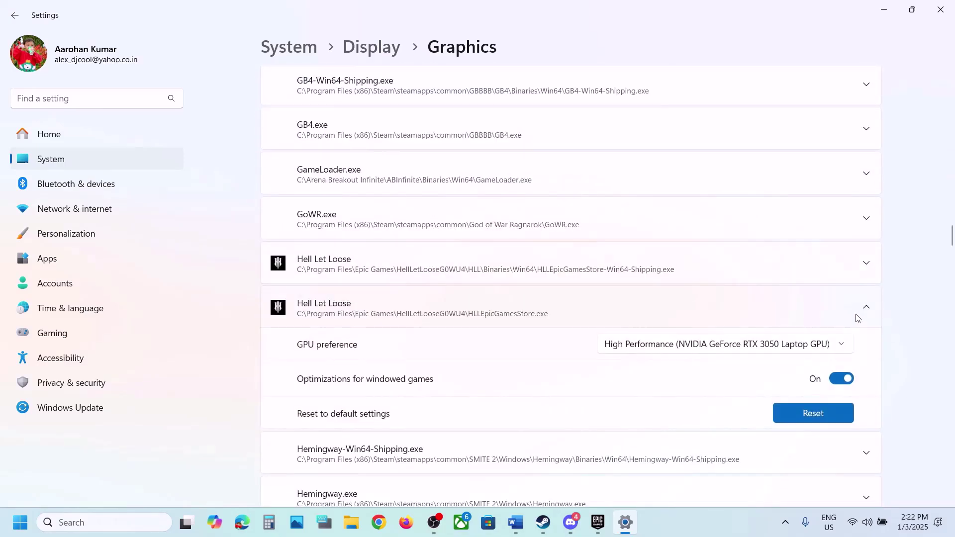
pyautogui.click(423, 269)
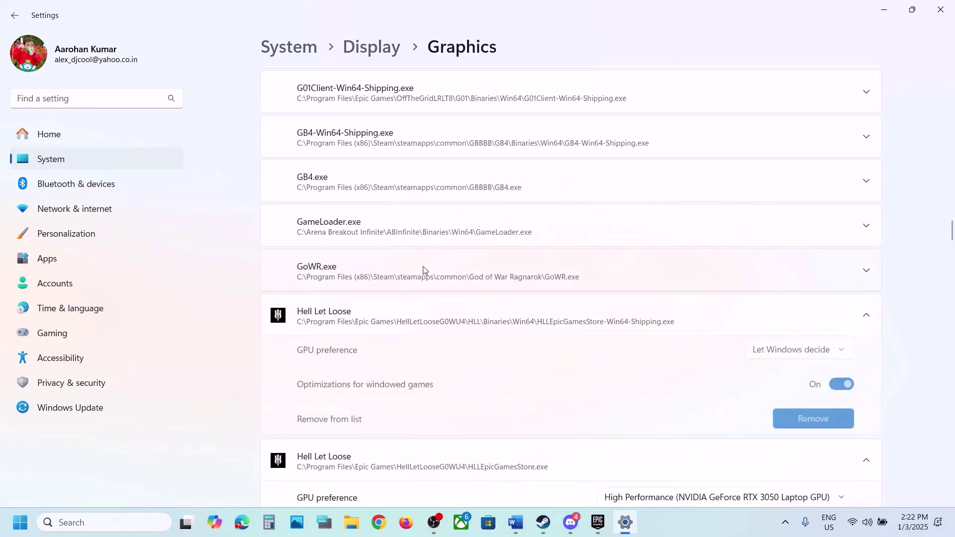
pyautogui.click(788, 359)
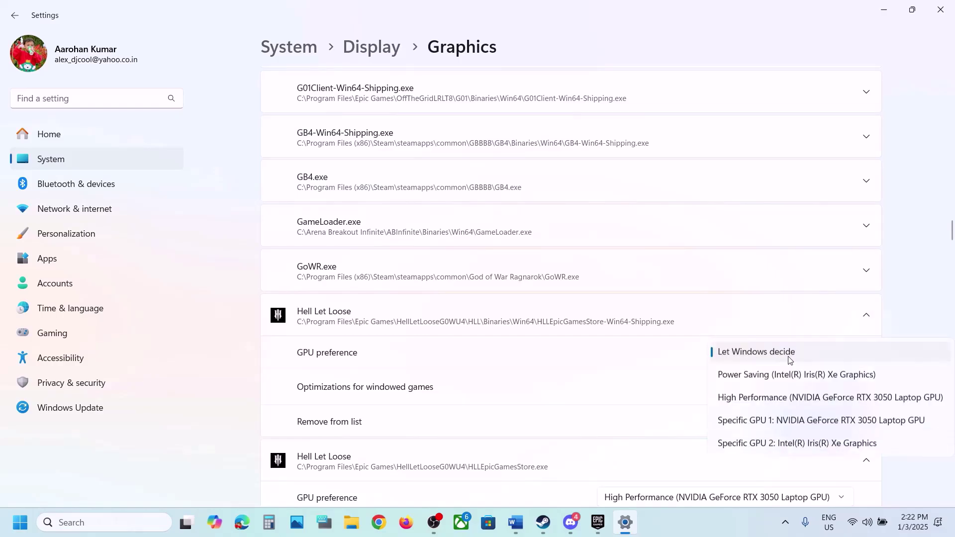
pyautogui.click(768, 400)
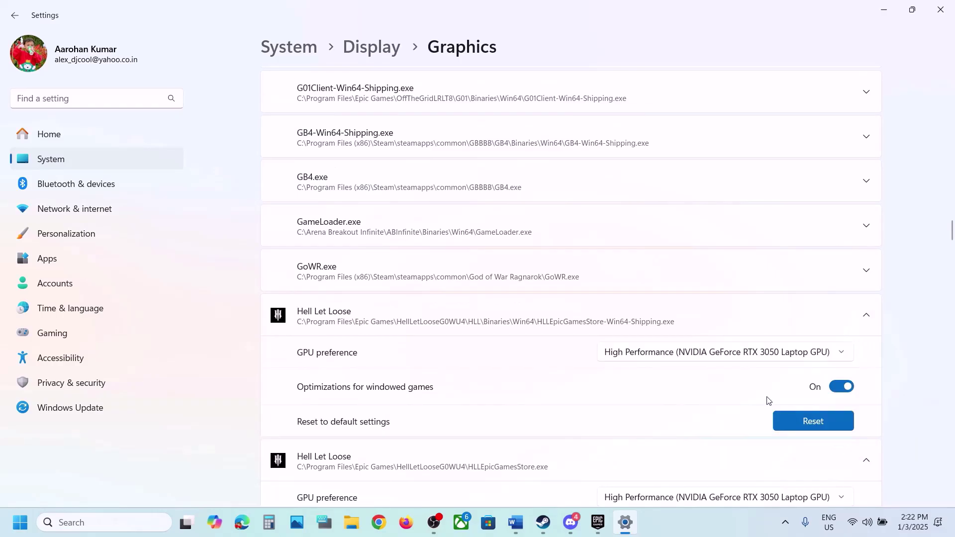
pyautogui.click(939, 10)
# Step: Go to Step 4 in the Word document and highlight "Set date, time zone to automatic"
pyautogui.scroll(-6, 379, 353)
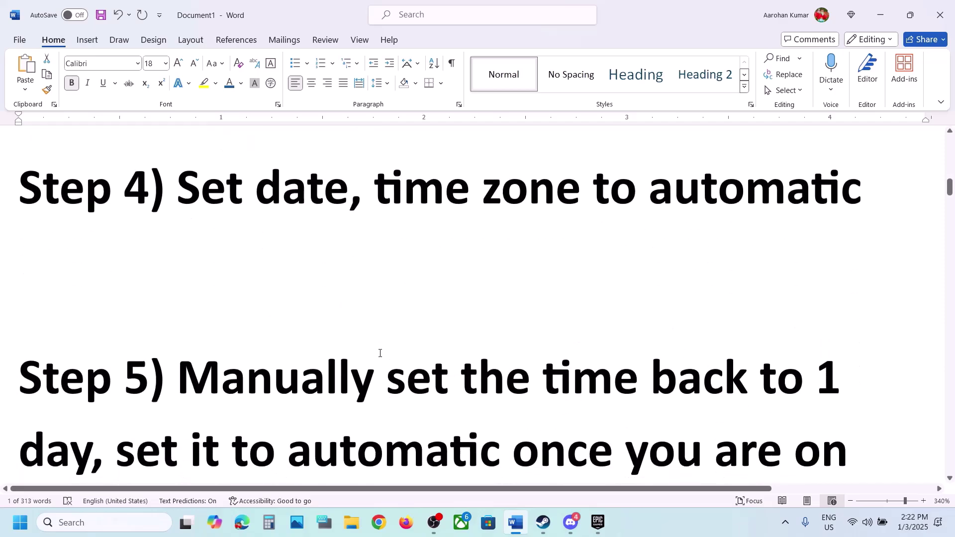
pyautogui.scroll(2, 380, 353)
pyautogui.moveTo(351, 317); pyautogui.dragTo(862, 319)
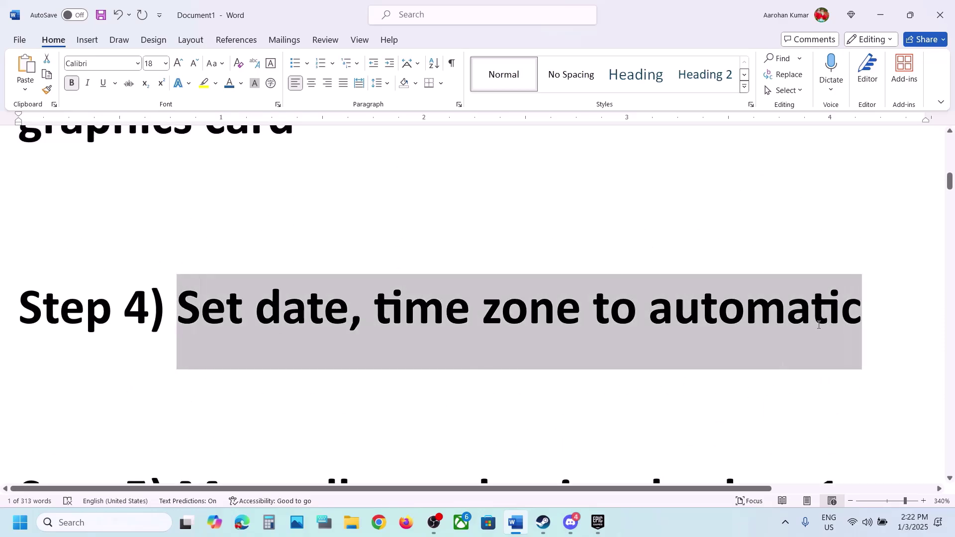
# Step: Open the Windows Date & time settings, synchronize the clock with the time server and return to the Word document
pyautogui.press('super+i')
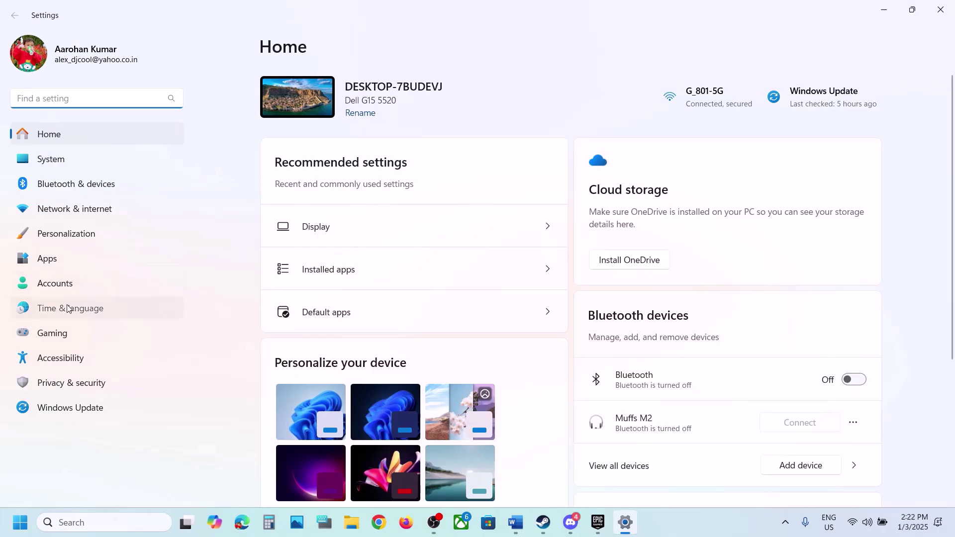
pyautogui.click(93, 305)
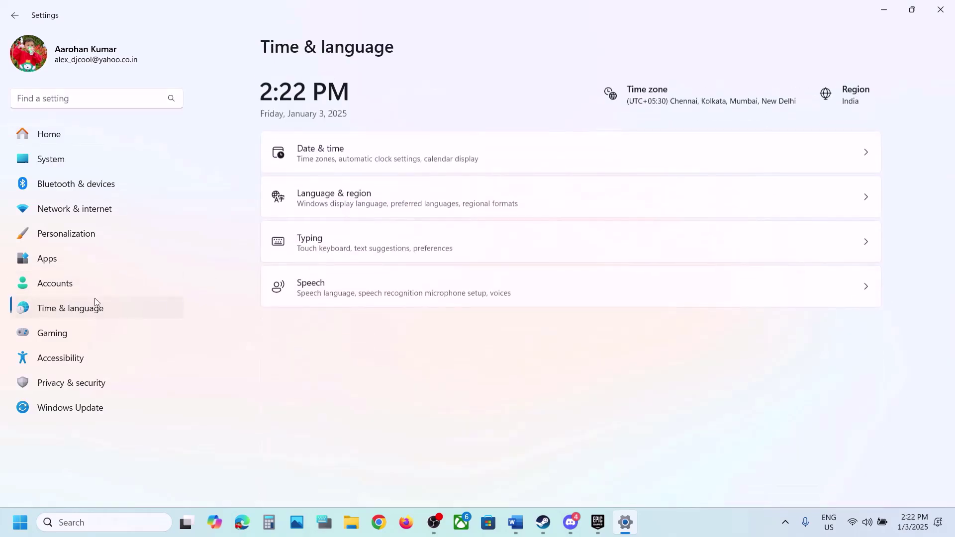
pyautogui.click(388, 162)
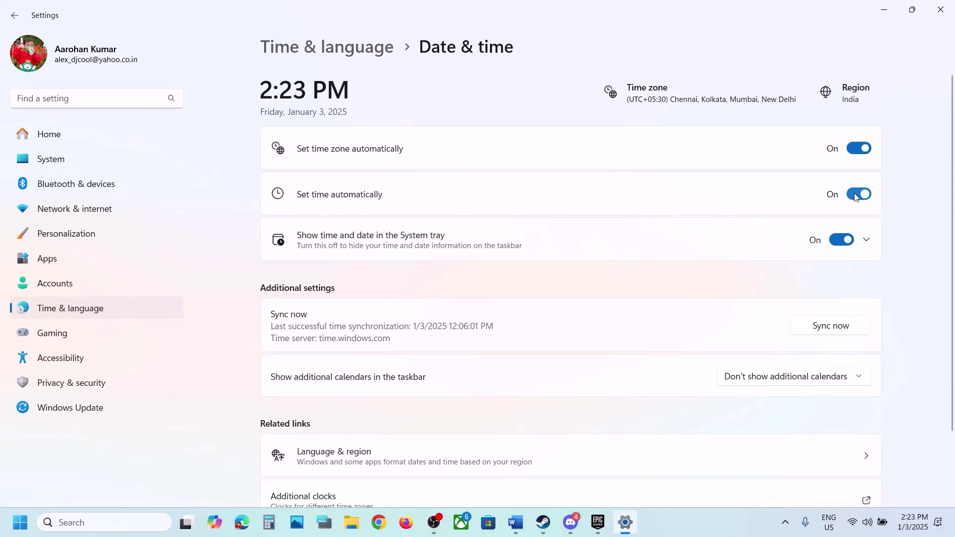
pyautogui.click(821, 329)
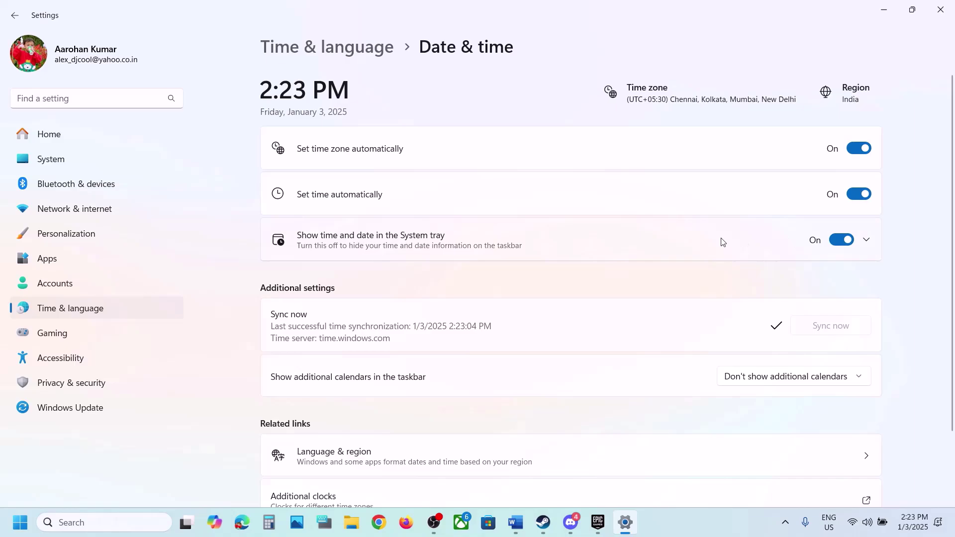
pyautogui.click(516, 522)
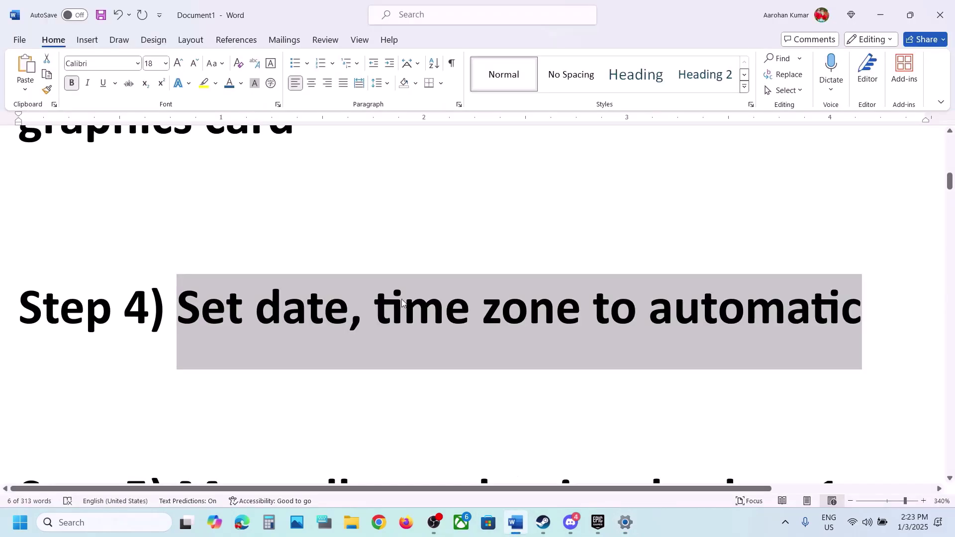
# Step: Go to Step 5 in the Word document, highlight "Manually set the time back to 1 day" and return to the Date & time settings
pyautogui.scroll(-3, 401, 300)
pyautogui.moveTo(200, 270); pyautogui.dragTo(102, 350)
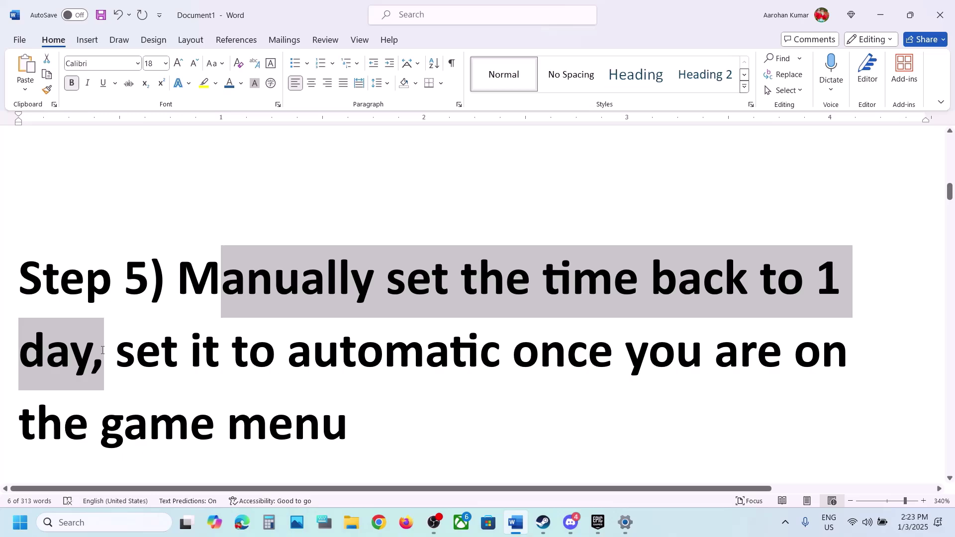
pyautogui.click(871, 20)
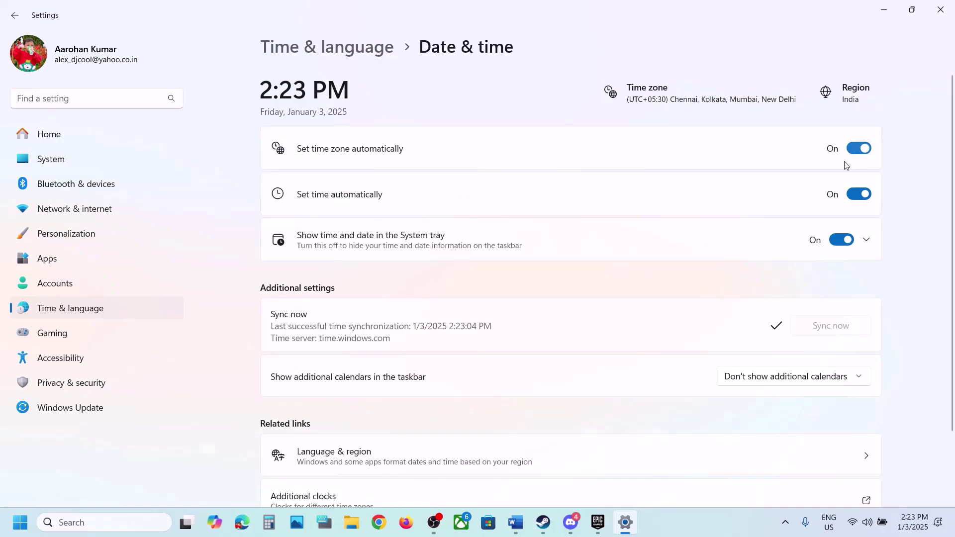
# Step: Turn off automatic time setting and manually change the system date to January 2, 2025
pyautogui.click(856, 194)
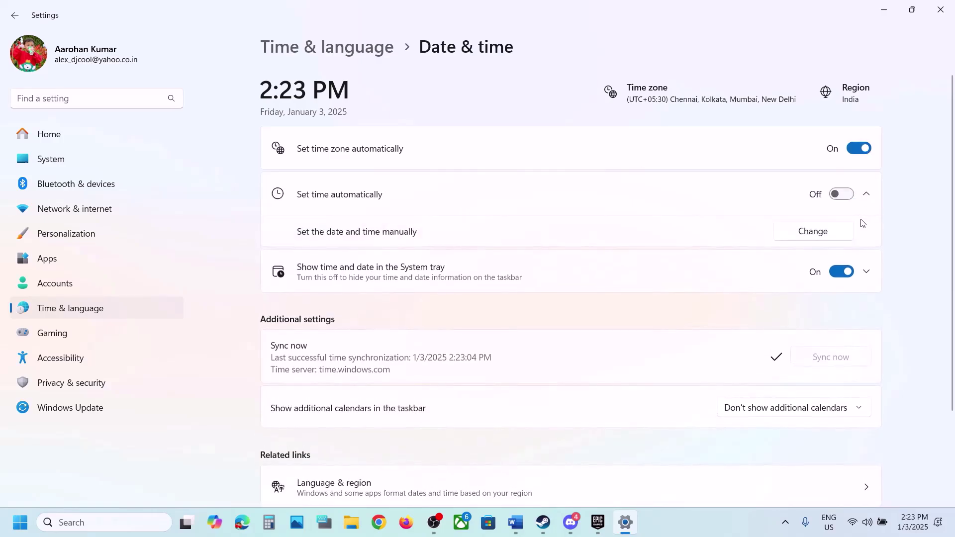
pyautogui.click(816, 233)
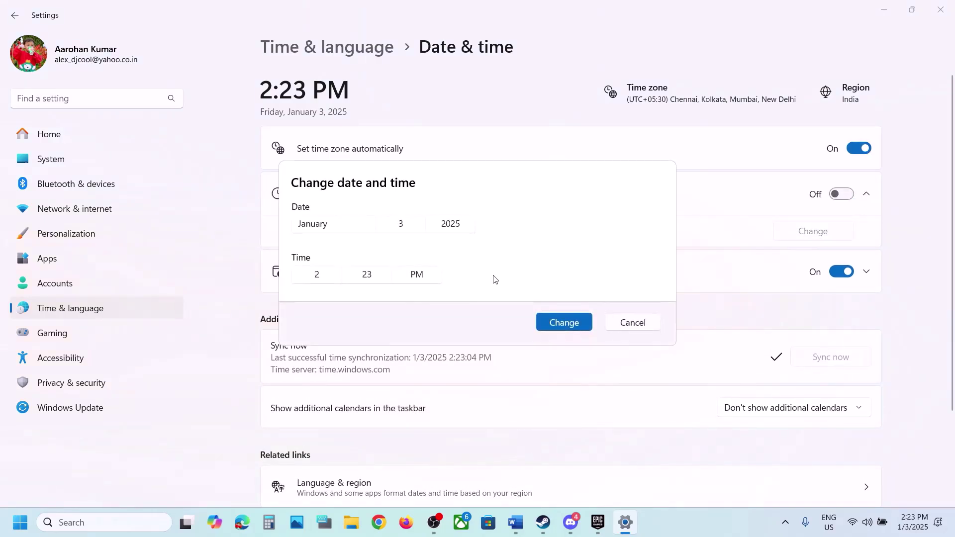
pyautogui.click(401, 230)
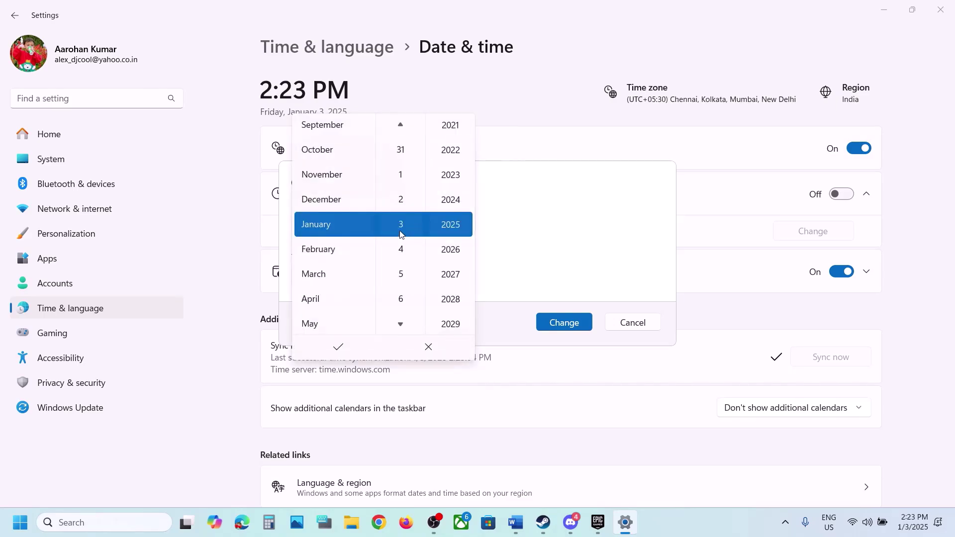
pyautogui.scroll(1, 402, 233)
pyautogui.click(339, 347)
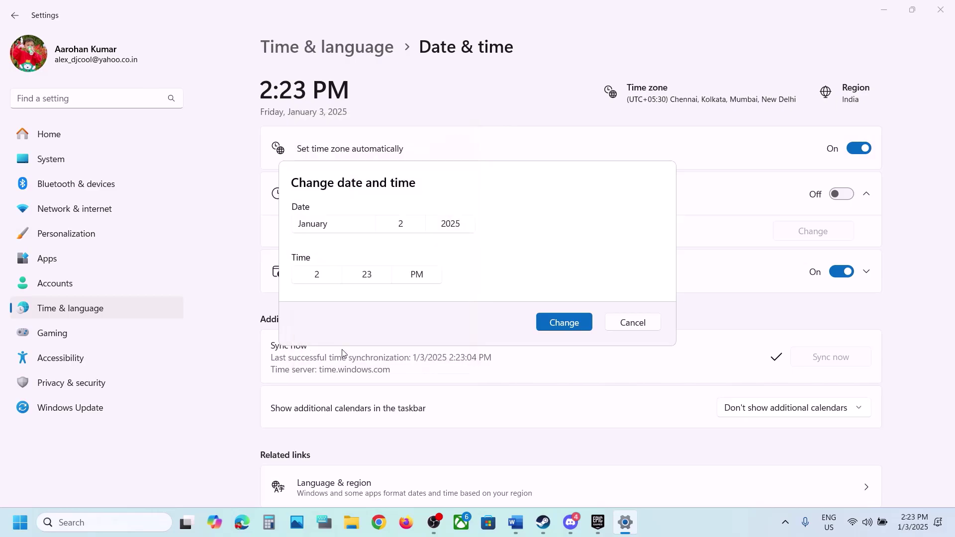
pyautogui.click(566, 332)
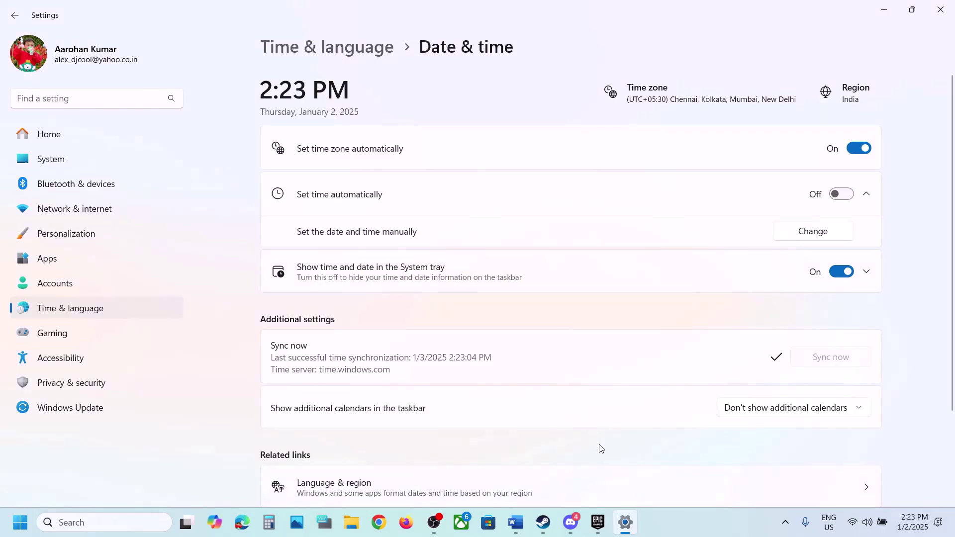
# Step: Look at Hell Let Loose in the Epic Games library, and highlight "game menu" in Step 5 of the Word document
pyautogui.click(595, 525)
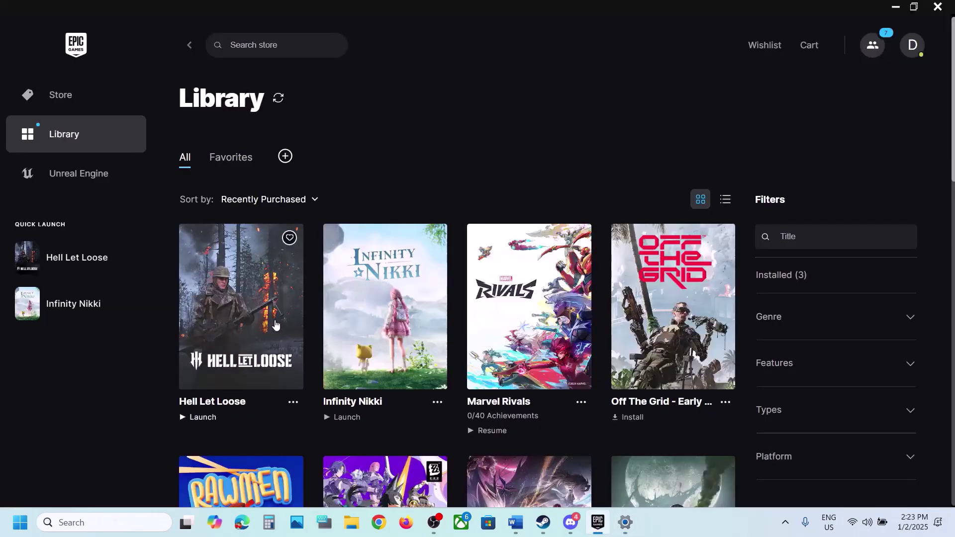
pyautogui.click(624, 522)
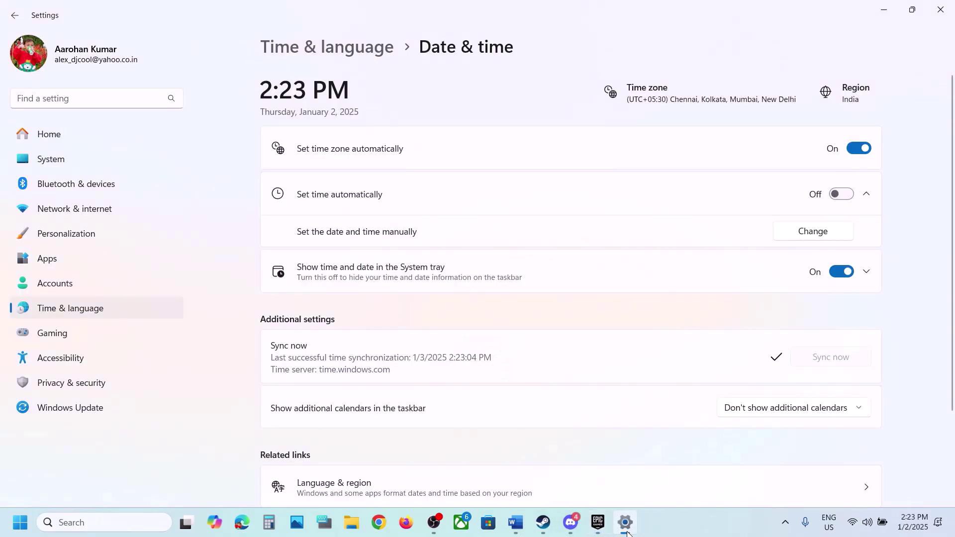
pyautogui.click(514, 523)
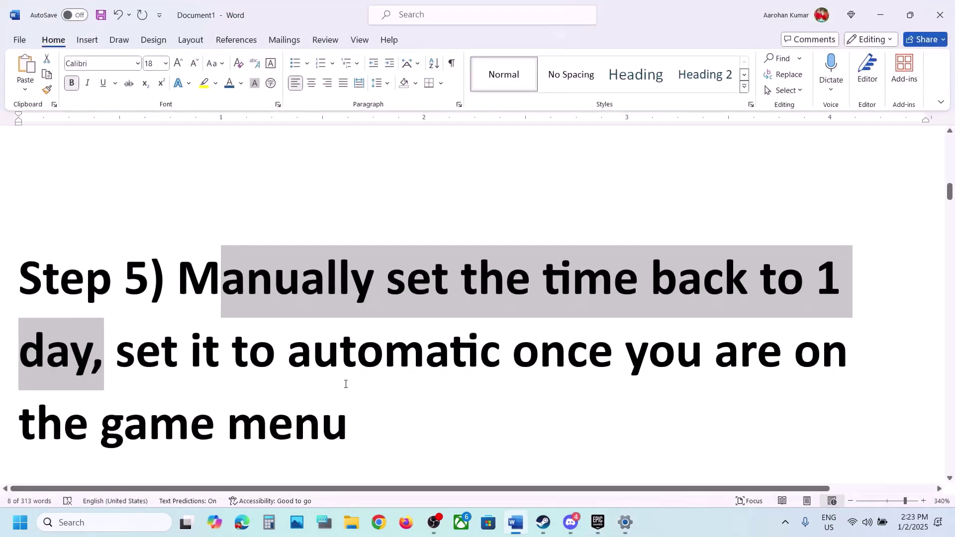
pyautogui.moveTo(210, 414); pyautogui.dragTo(388, 412)
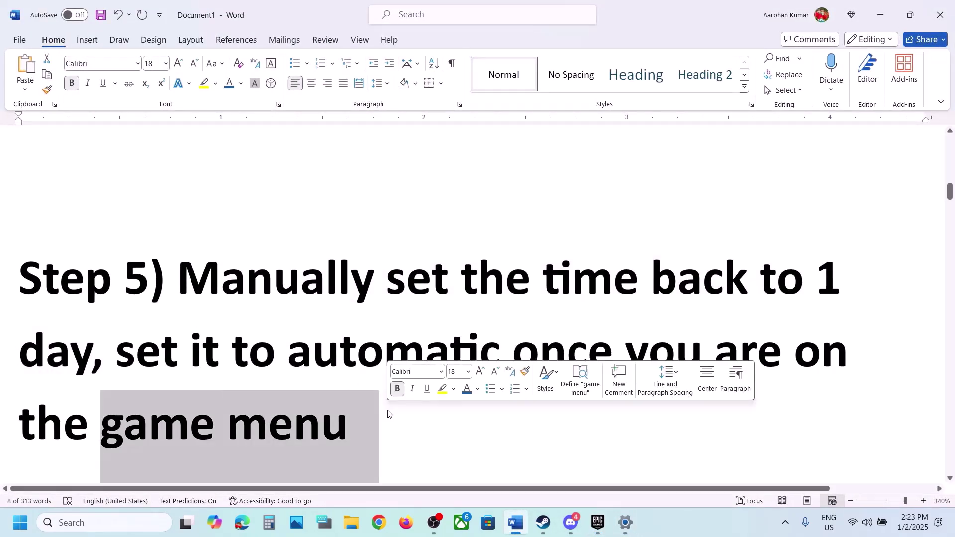
# Step: Return to the Windows Date & time settings, turn automatic time setting back on and minimize Settings
pyautogui.click(881, 15)
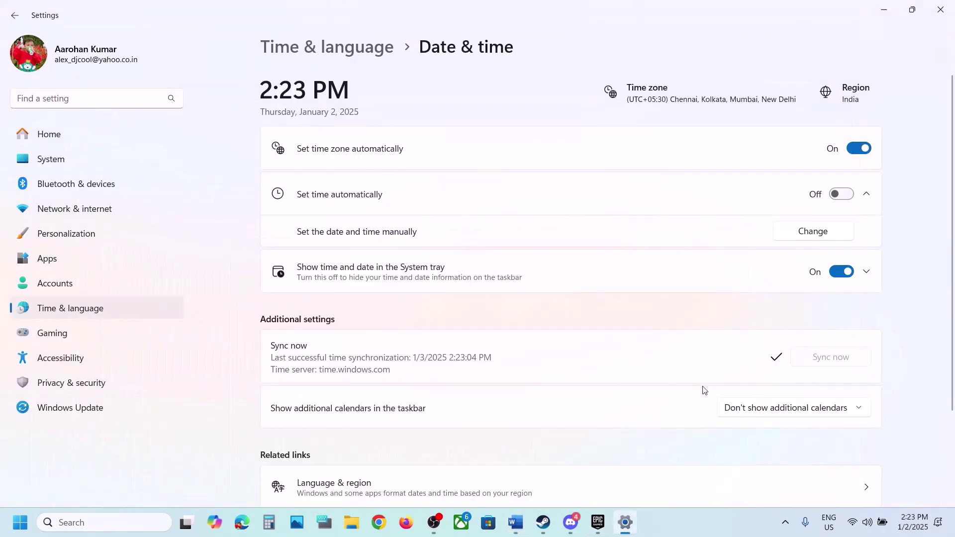
pyautogui.click(842, 194)
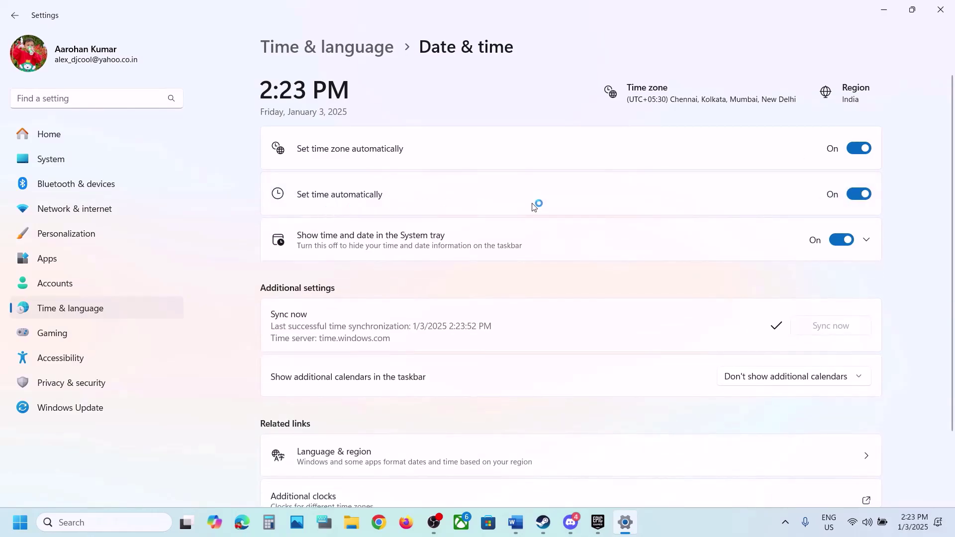
pyautogui.click(890, 11)
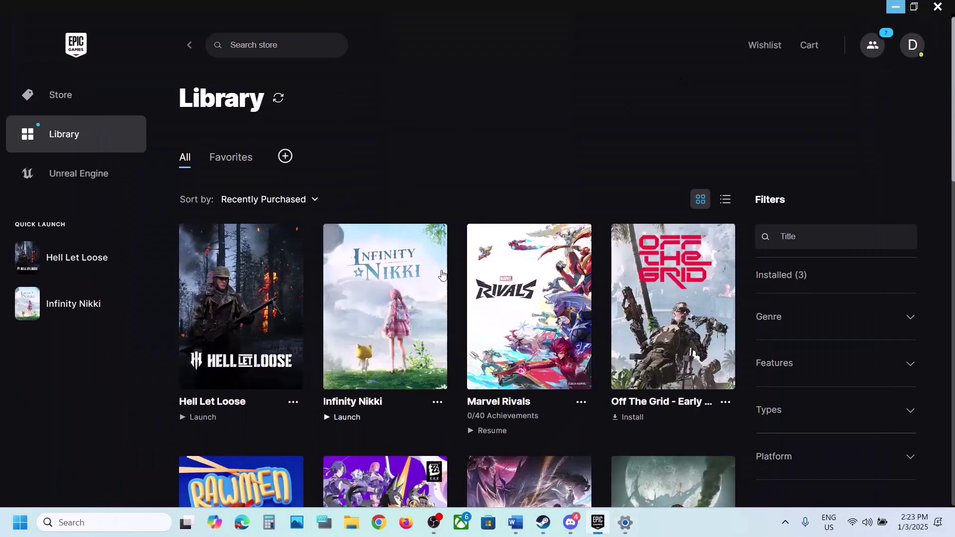
# Step: Go to Step 6 in the Word document and highlight "Add all the exe file to antivirus program"
pyautogui.click(516, 522)
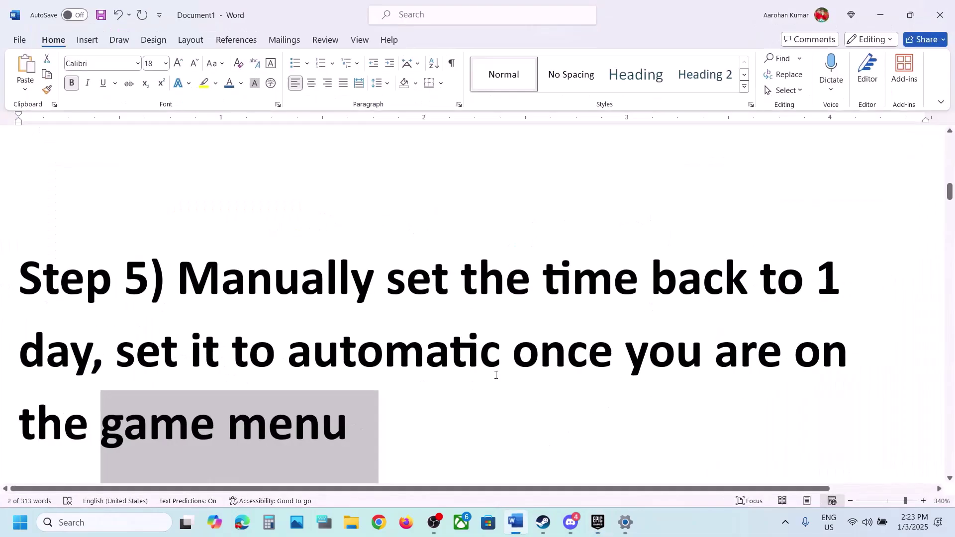
pyautogui.scroll(-5, 440, 371)
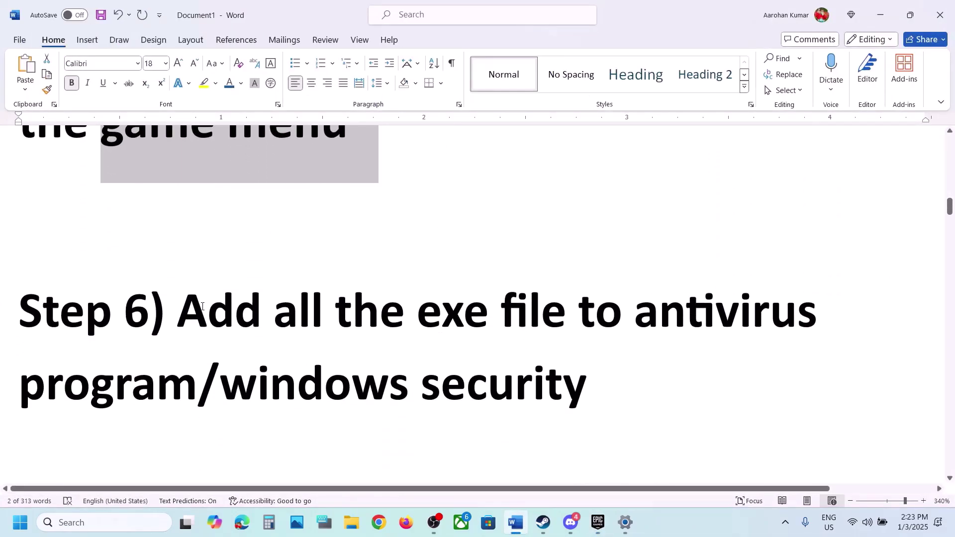
pyautogui.moveTo(185, 304); pyautogui.dragTo(201, 384)
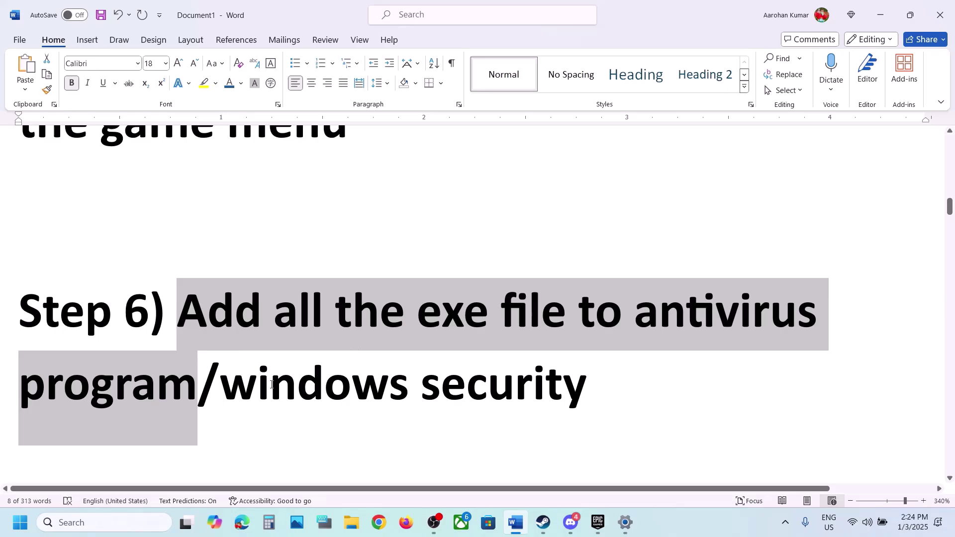
# Step: Switch to Windows Settings and open the Windows Security list of apps allowed through Controlled folder access
pyautogui.hotkey('alt', 'Tab')
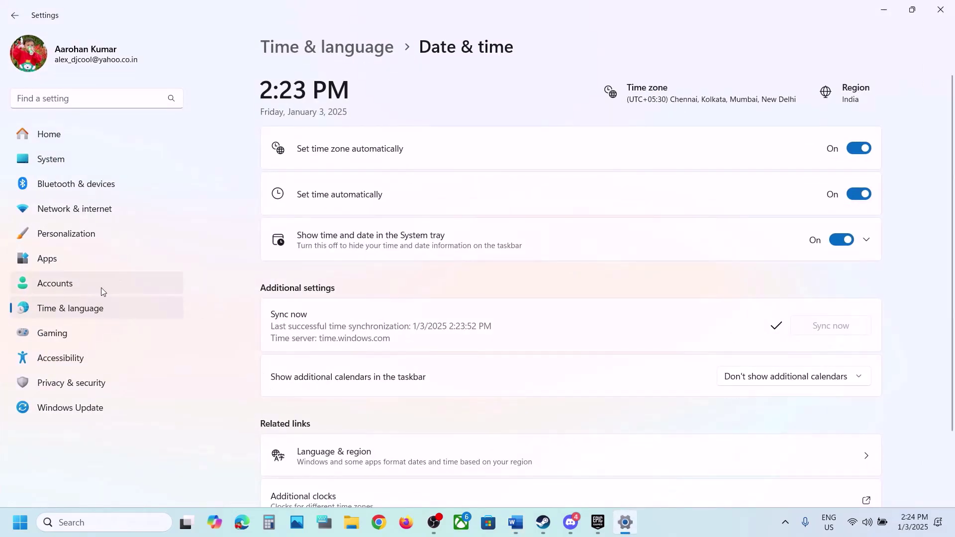
pyautogui.click(54, 381)
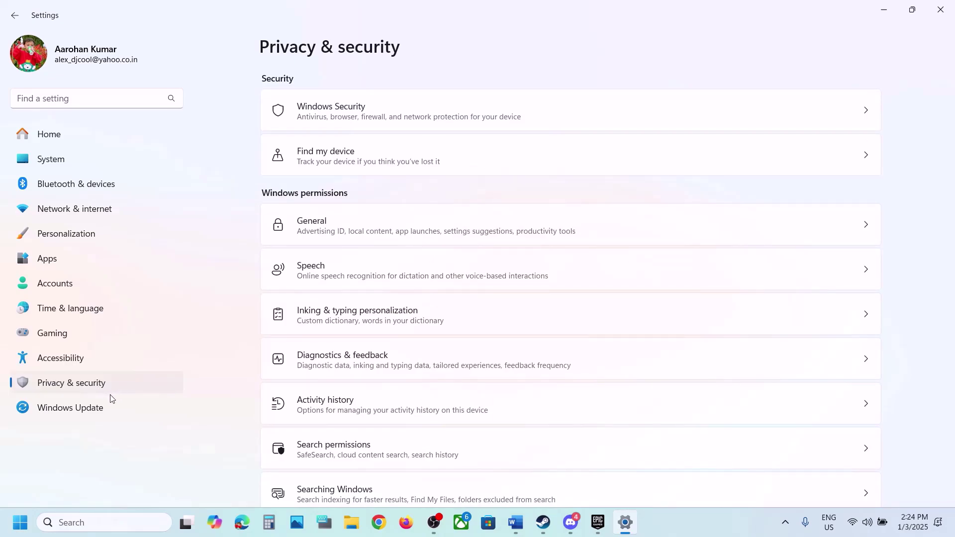
pyautogui.click(421, 114)
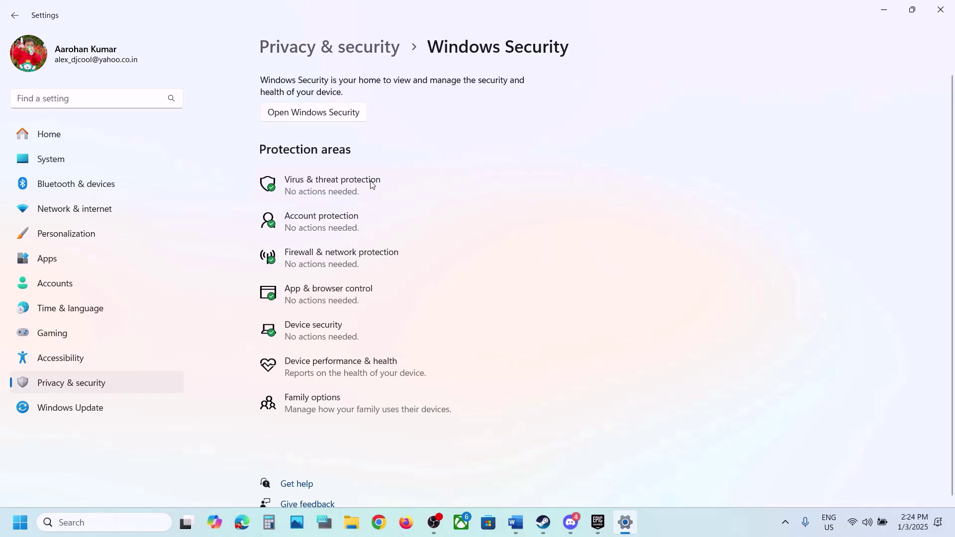
pyautogui.click(343, 198)
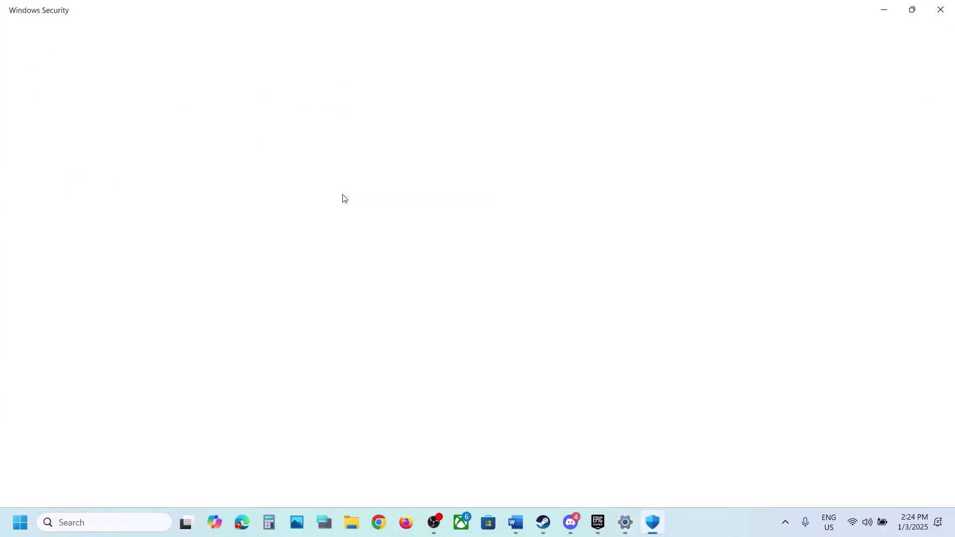
pyautogui.scroll(-2, 342, 197)
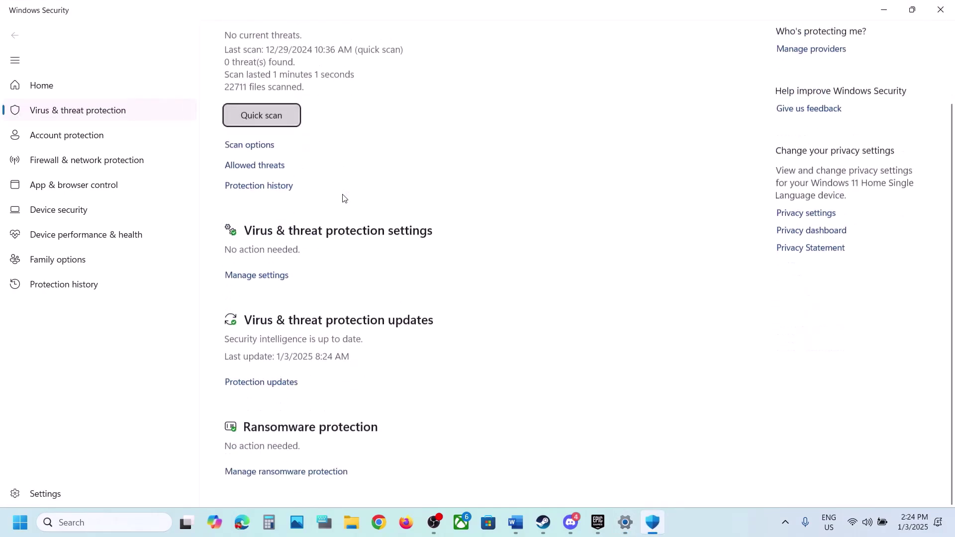
pyautogui.click(300, 470)
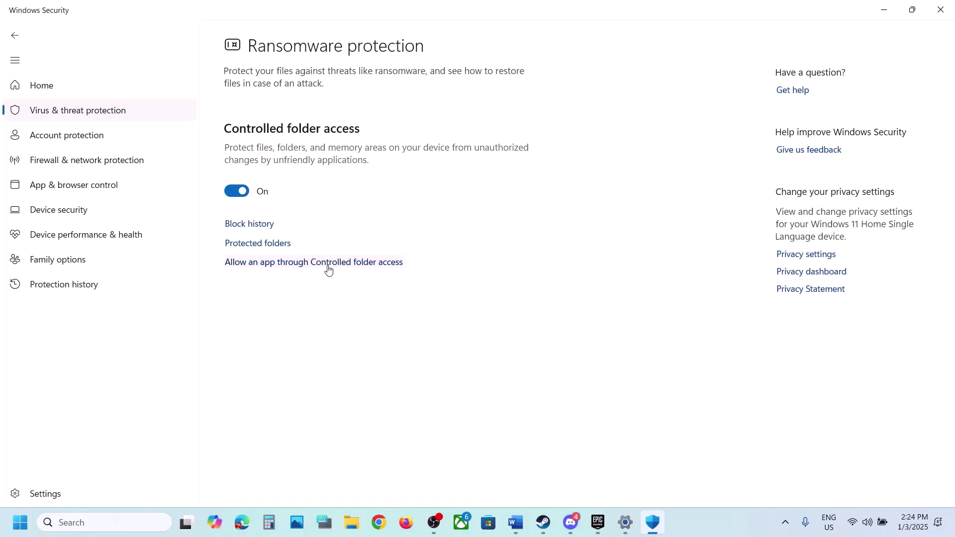
pyautogui.click(319, 264)
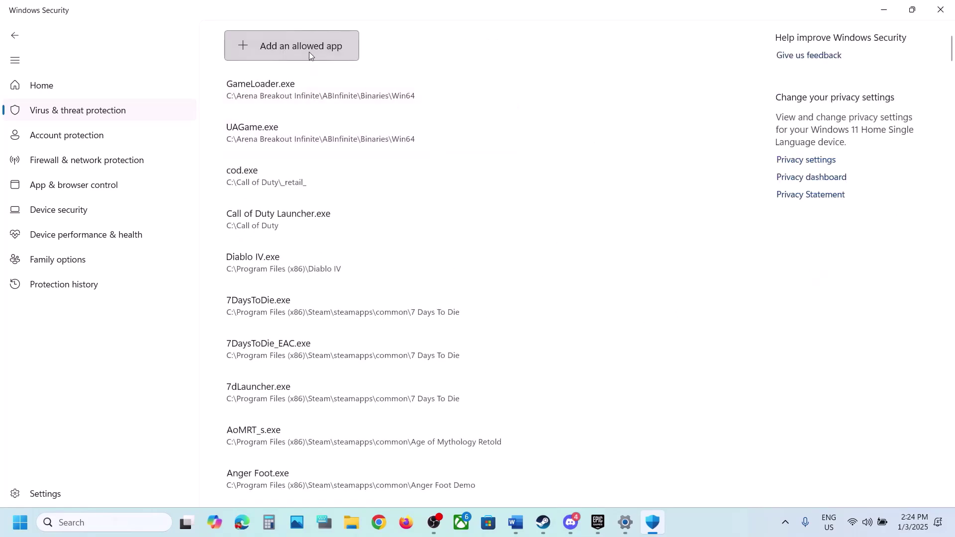
# Step: Allow HLLEpicGamesStore from the HellLetLooseG0WU4 folder through Controlled folder access
pyautogui.click(309, 52)
pyautogui.click(301, 94)
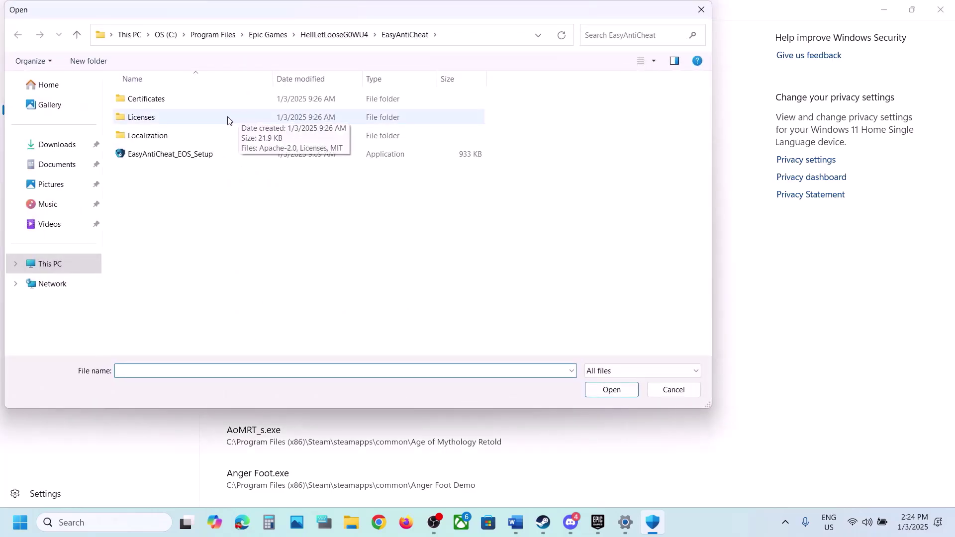
pyautogui.click(76, 35)
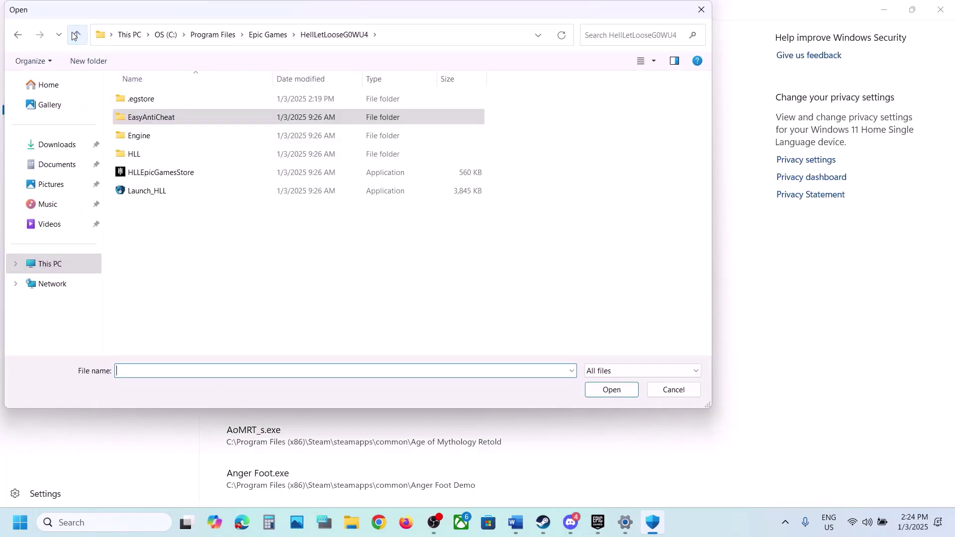
pyautogui.click(160, 172)
pyautogui.click(611, 390)
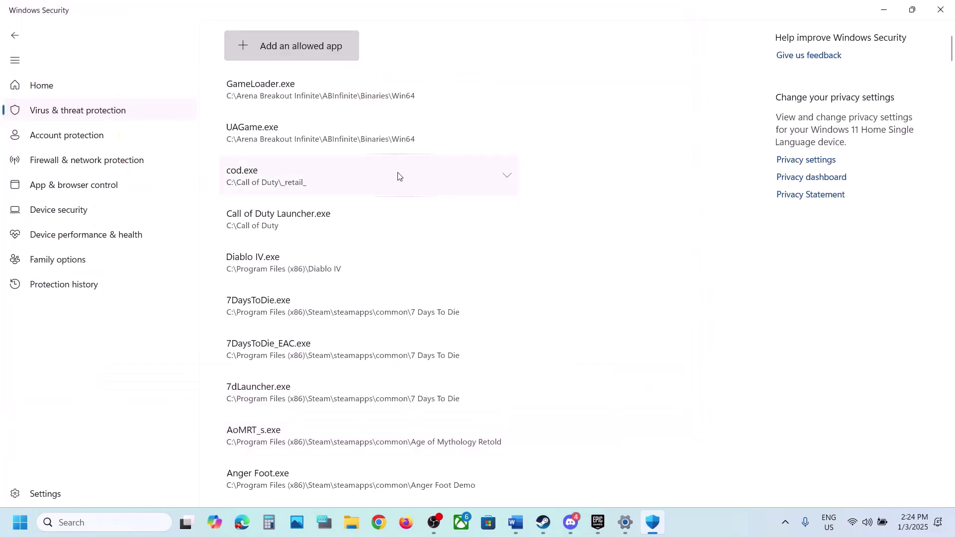
# Step: Add Launch_HLL from the HellLetLooseG0WU4 folder to the allowed apps
pyautogui.click(320, 53)
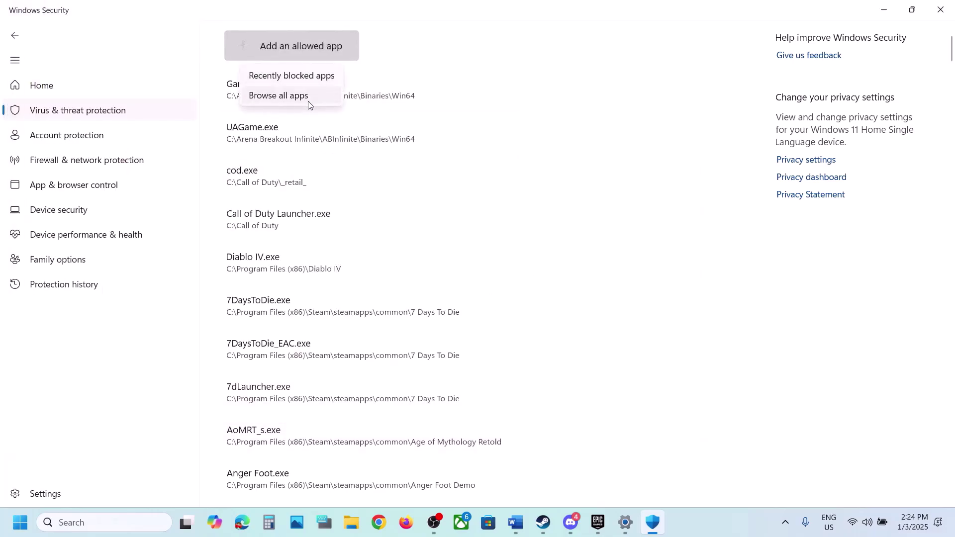
pyautogui.click(254, 97)
pyautogui.click(176, 191)
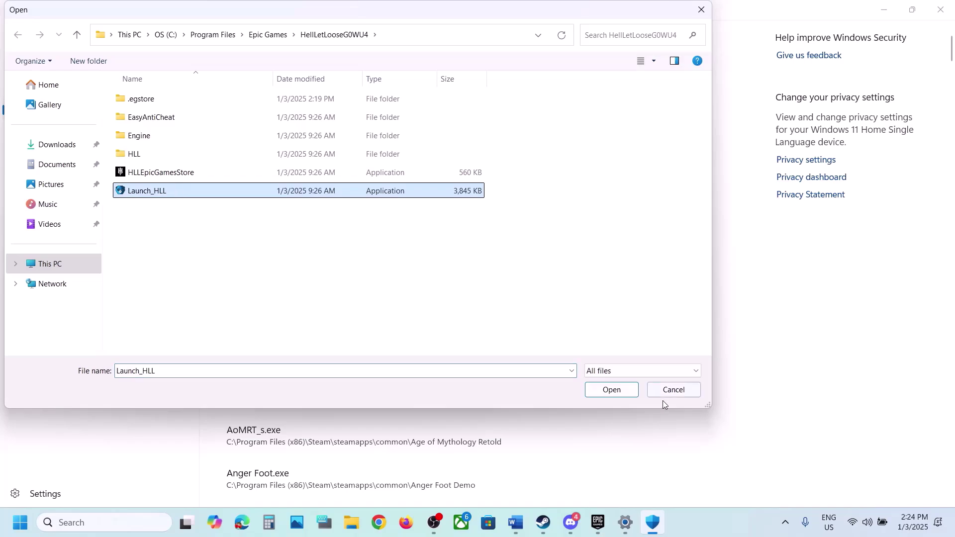
pyautogui.click(612, 390)
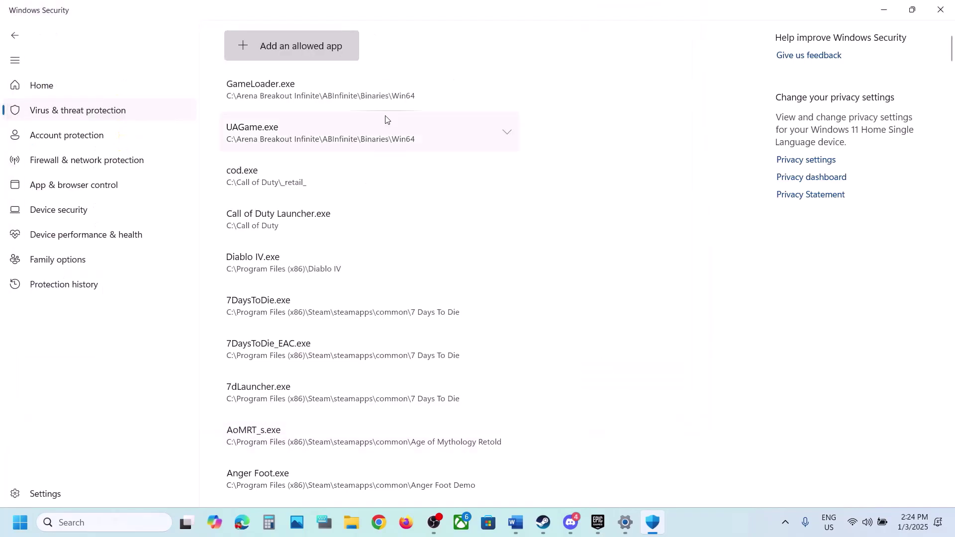
# Step: Add HLLEpicGamesStore-Win64-Shipping from the game's HLL\Binaries\Win64 folder to the allowed apps
pyautogui.click(312, 55)
pyautogui.click(298, 95)
pyautogui.doubleClick(127, 154)
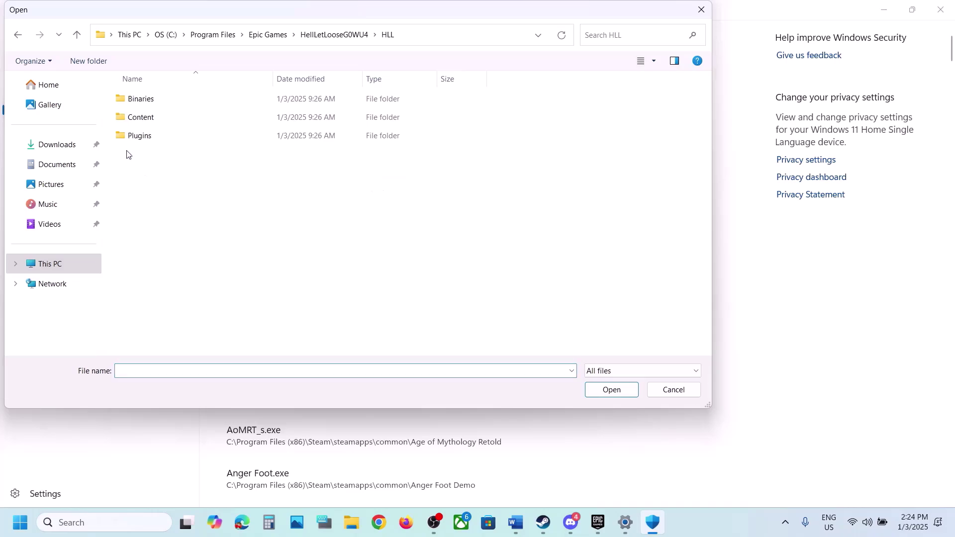
pyautogui.doubleClick(156, 99)
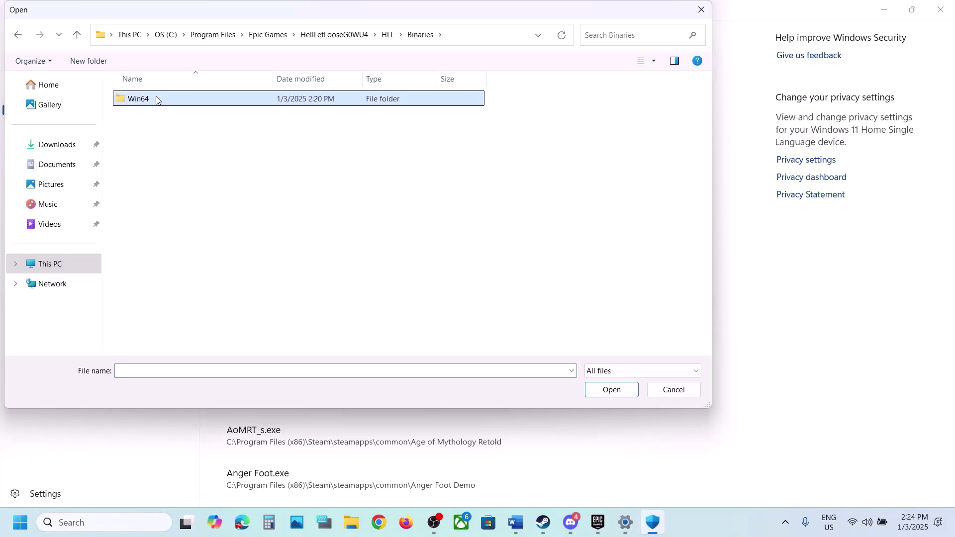
pyautogui.doubleClick(156, 98)
pyautogui.click(220, 107)
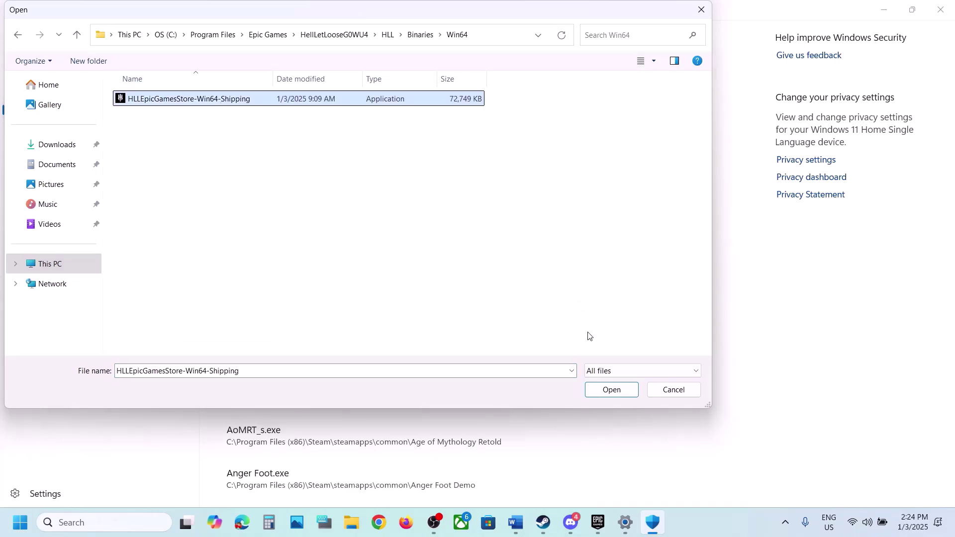
pyautogui.click(598, 391)
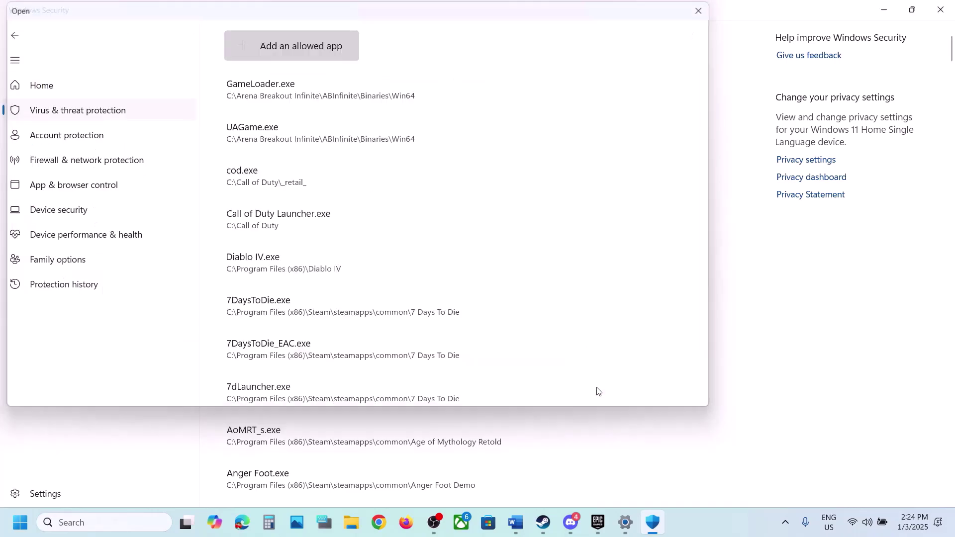
# Step: Add EasyAntiCheat_EOS_Setup from the game's EasyAntiCheat folder to the apps allowed through Controlled folder access
pyautogui.click(305, 44)
pyautogui.click(293, 95)
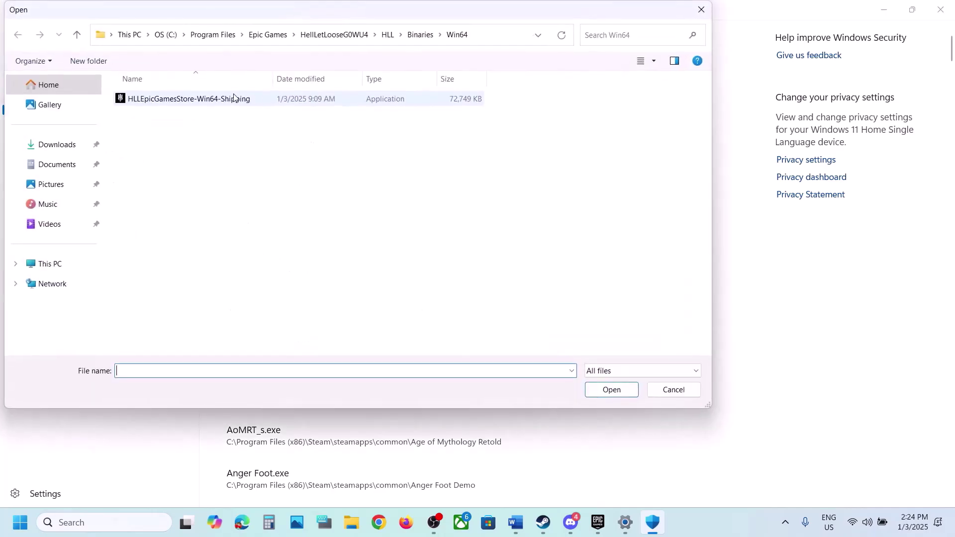
pyautogui.doubleClick(76, 34)
pyautogui.click(77, 34)
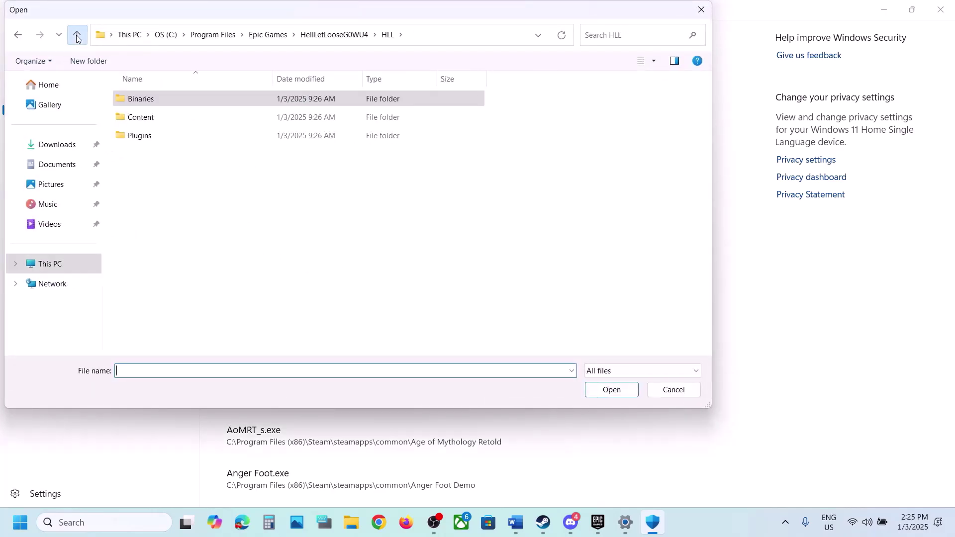
pyautogui.doubleClick(151, 118)
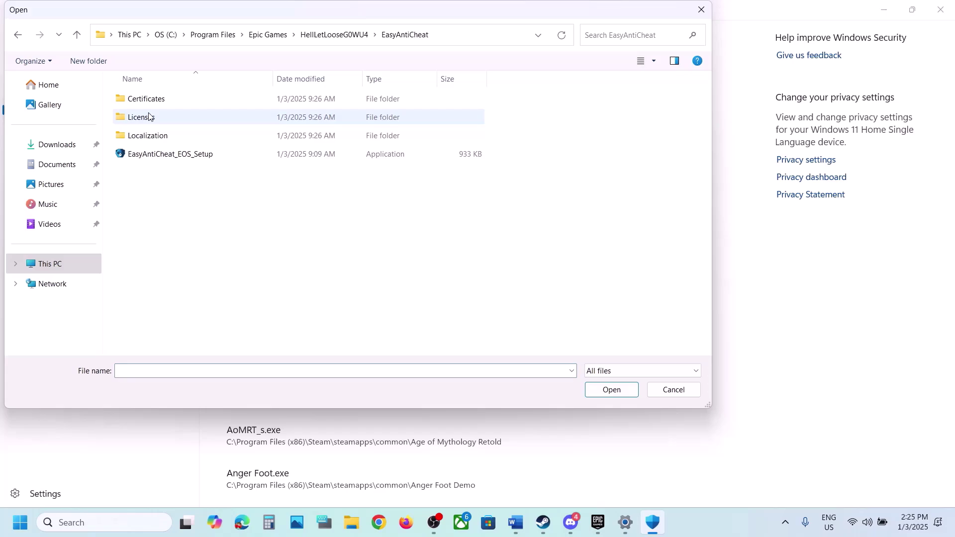
pyautogui.click(159, 155)
pyautogui.click(610, 392)
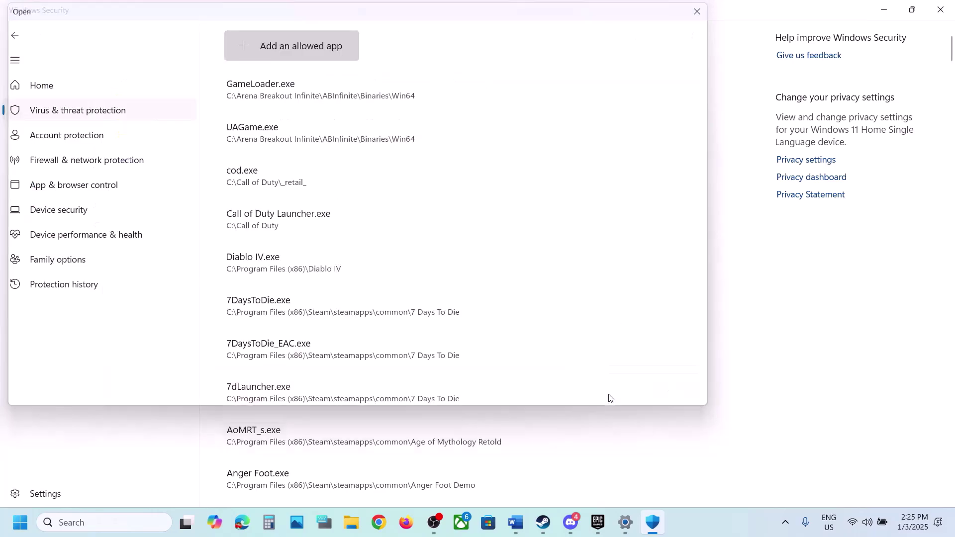
# Step: Switch to Control Panel and enable changes to the list of apps allowed through Windows Defender Firewall
pyautogui.click(126, 522)
pyautogui.write('com')
pyautogui.press('BackSpace')
pyautogui.write('ntrol')
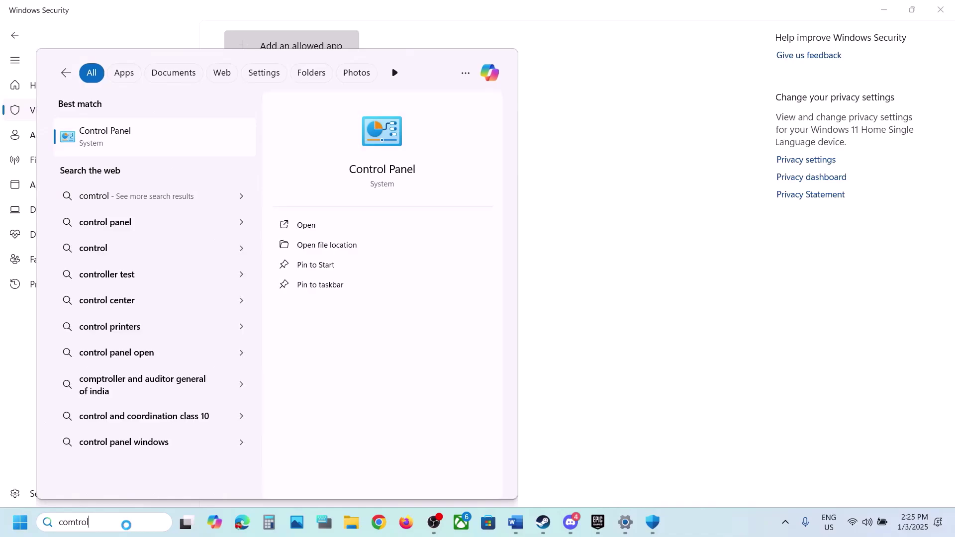
pyautogui.press('Return')
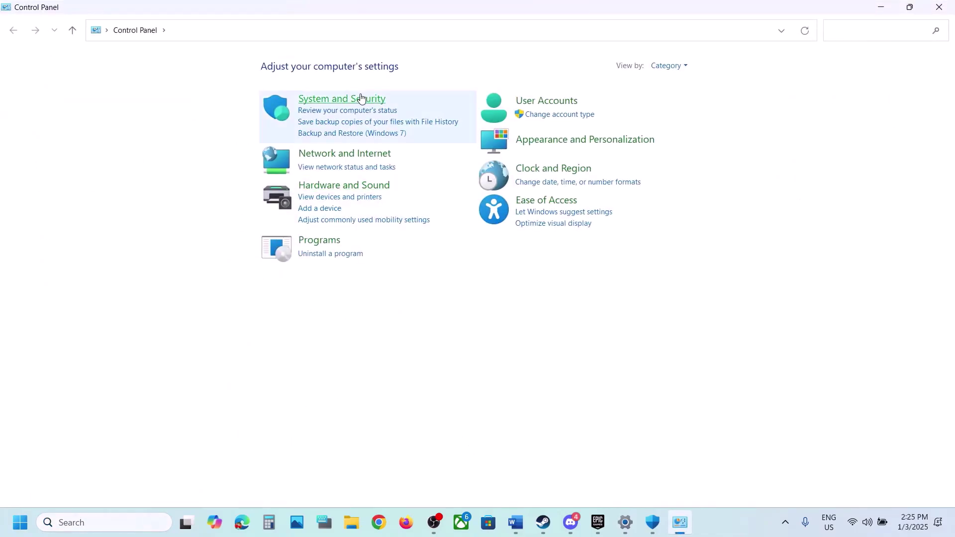
pyautogui.click(358, 97)
pyautogui.click(247, 108)
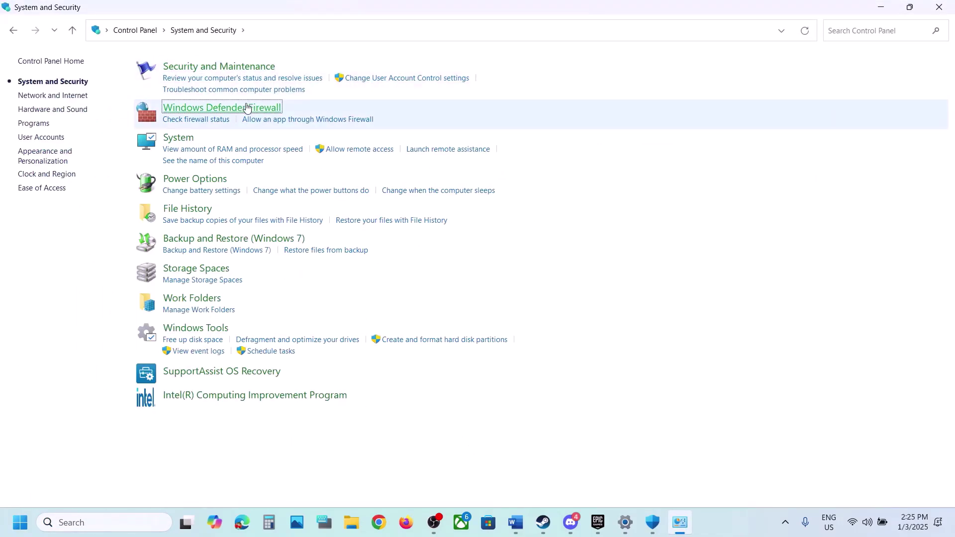
pyautogui.click(62, 96)
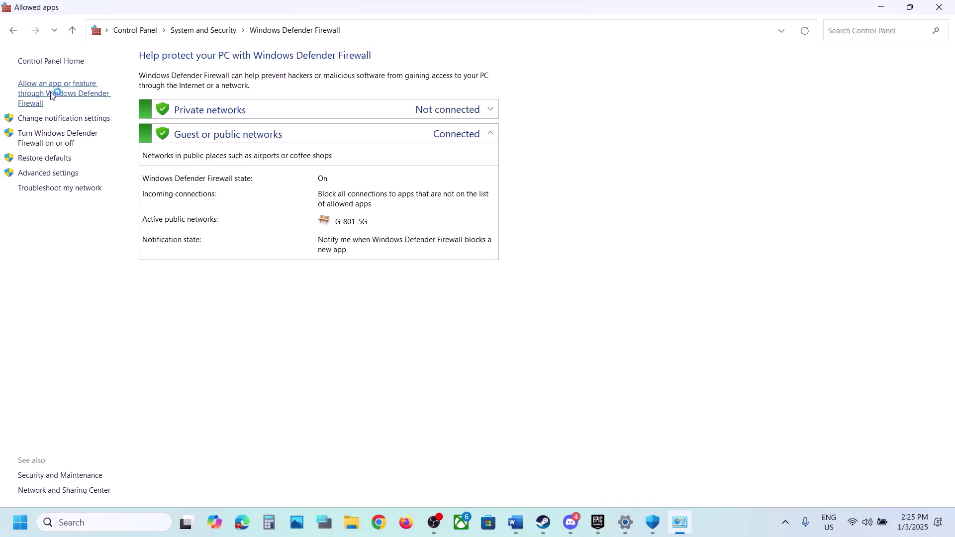
pyautogui.click(626, 97)
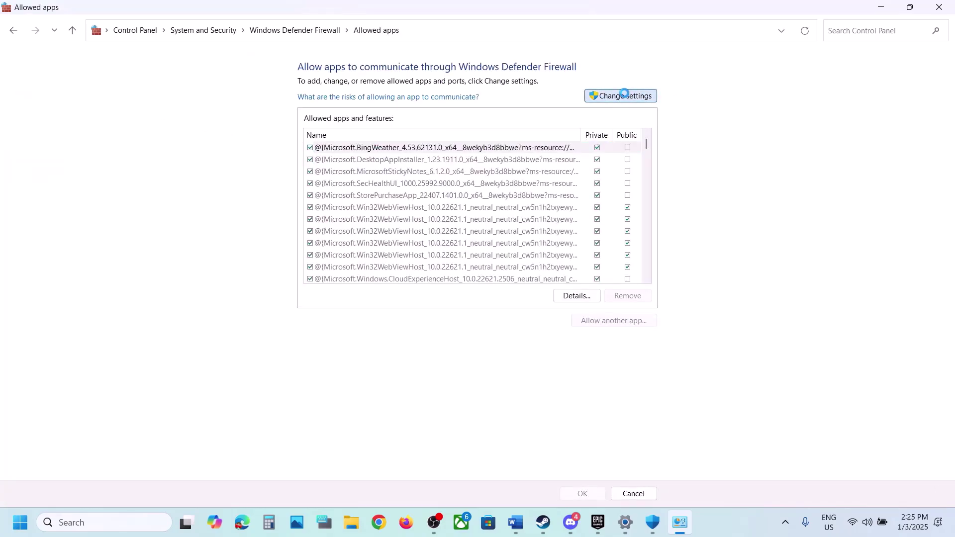
# Step: Try to allow HLLEpicGamesStore from the HellLetLooseG0WU4 folder through Windows Defender Firewall
pyautogui.click(619, 323)
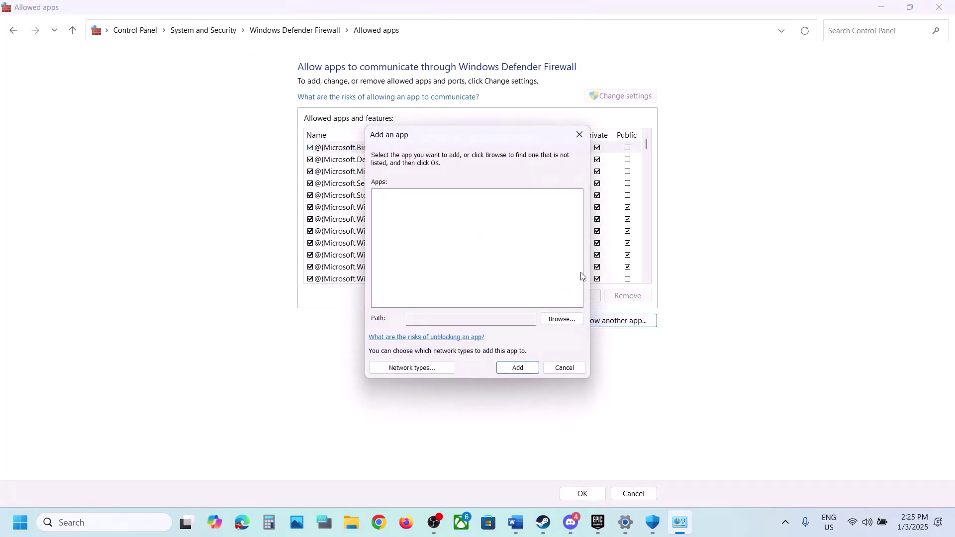
pyautogui.click(562, 318)
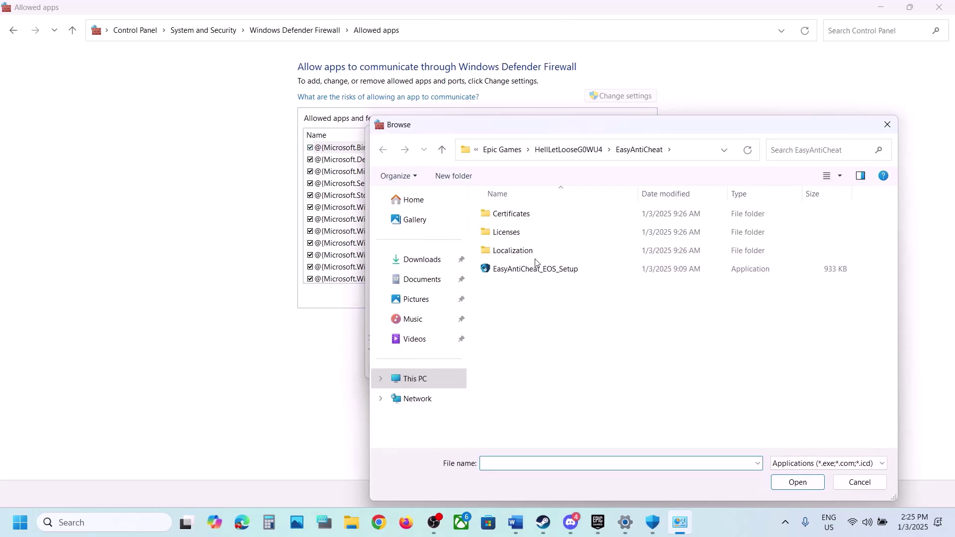
pyautogui.click(442, 150)
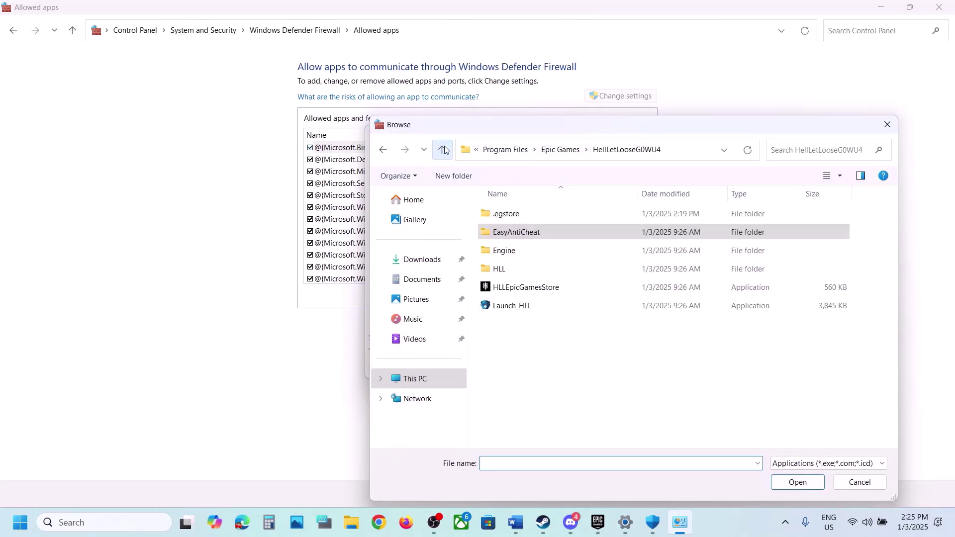
pyautogui.click(523, 289)
pyautogui.click(798, 484)
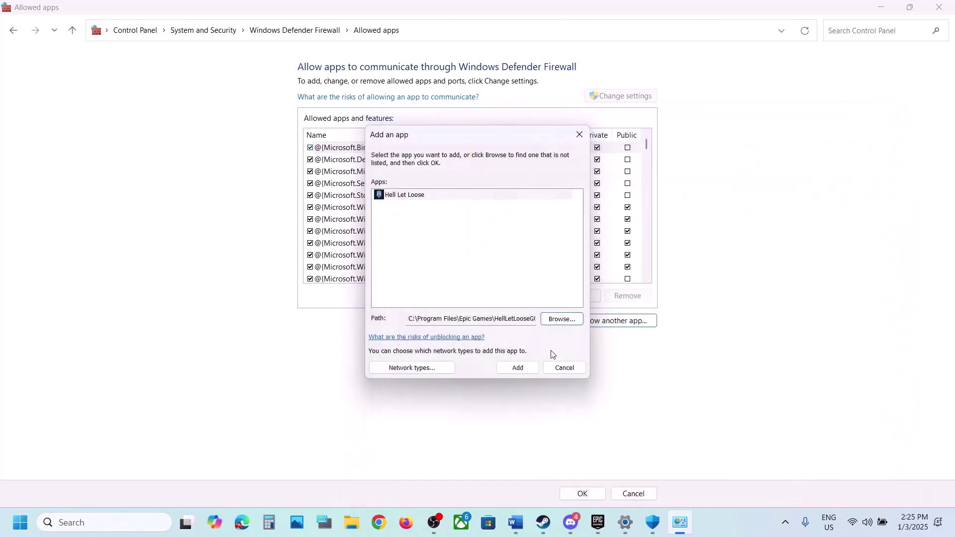
pyautogui.click(517, 367)
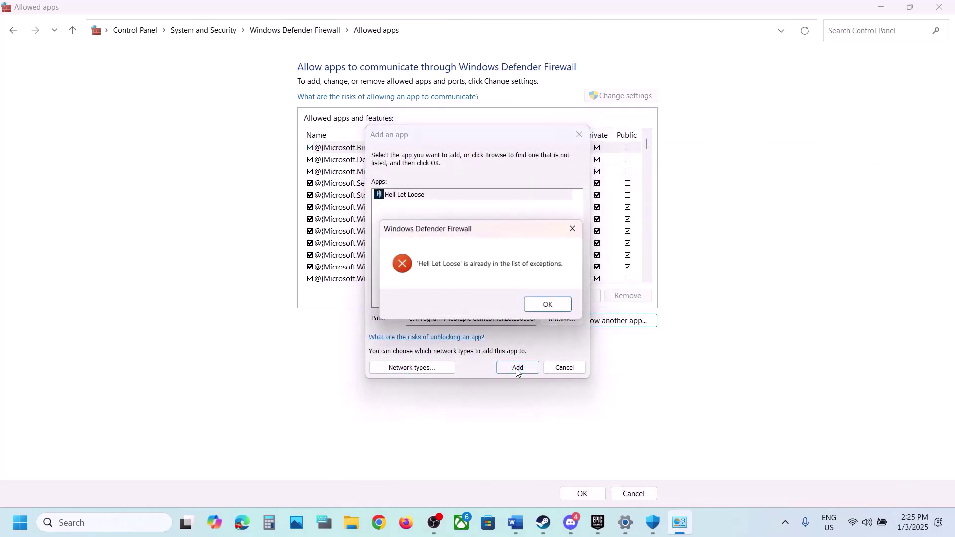
pyautogui.click(544, 305)
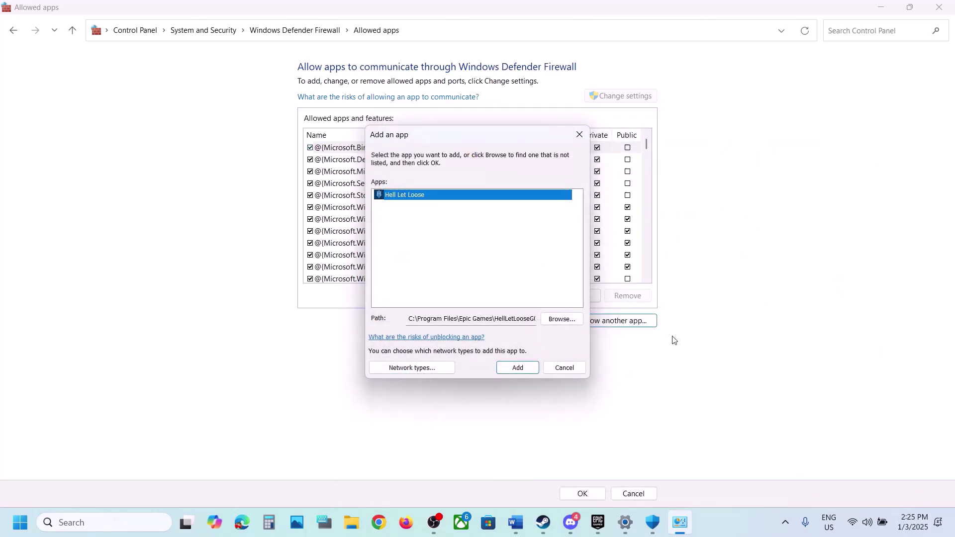
# Step: Try to add Launch_HLL from the HellLetLooseG0WU4 folder to the firewall's allowed apps
pyautogui.click(577, 320)
pyautogui.click(523, 300)
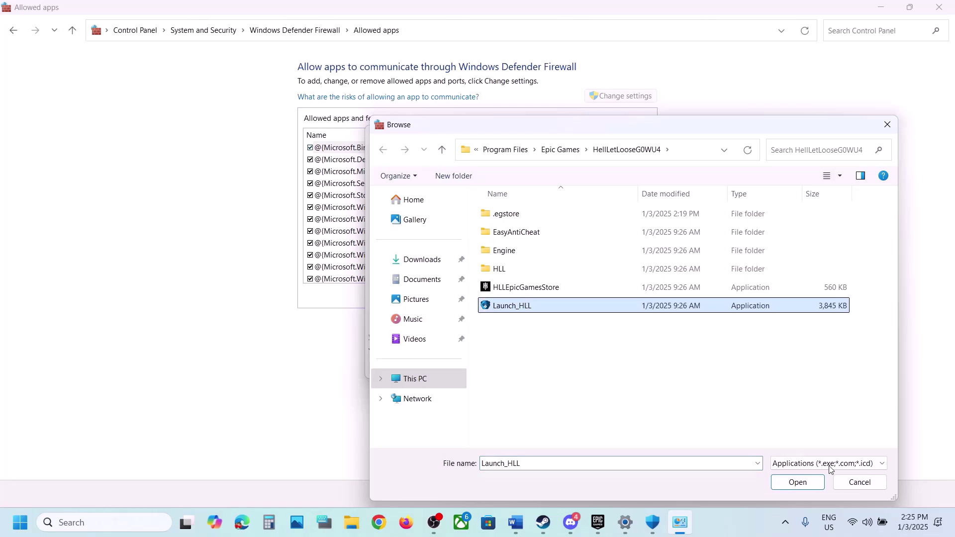
pyautogui.click(798, 482)
pyautogui.click(515, 371)
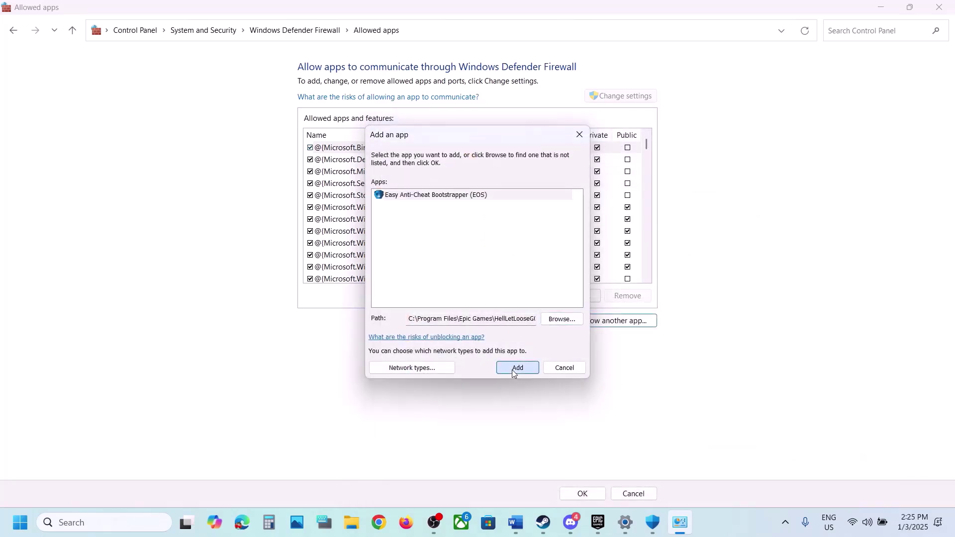
pyautogui.click(559, 308)
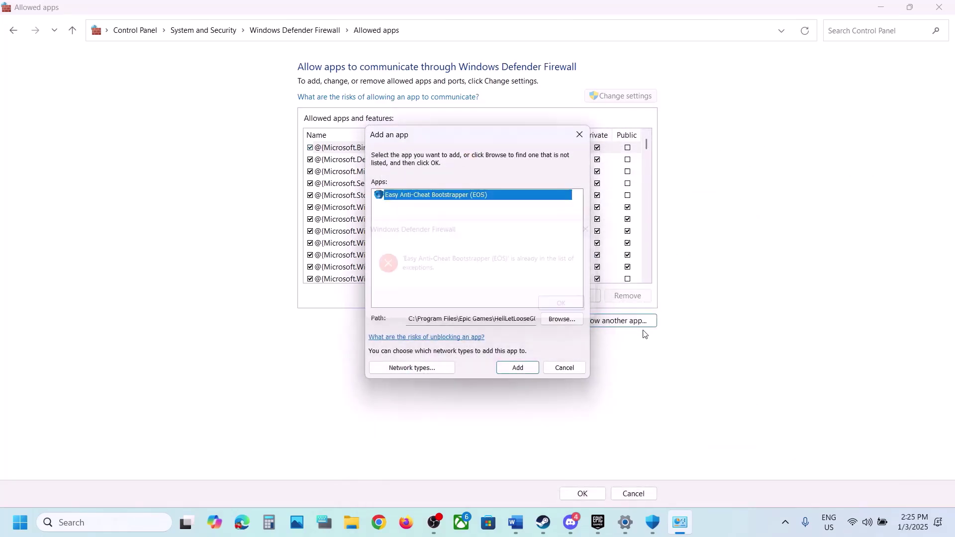
# Step: Try to add HLLEpicGamesStore-Win64-Shipping from the HLL\Binaries\Win64 folder to the firewall's allowed apps
pyautogui.click(551, 322)
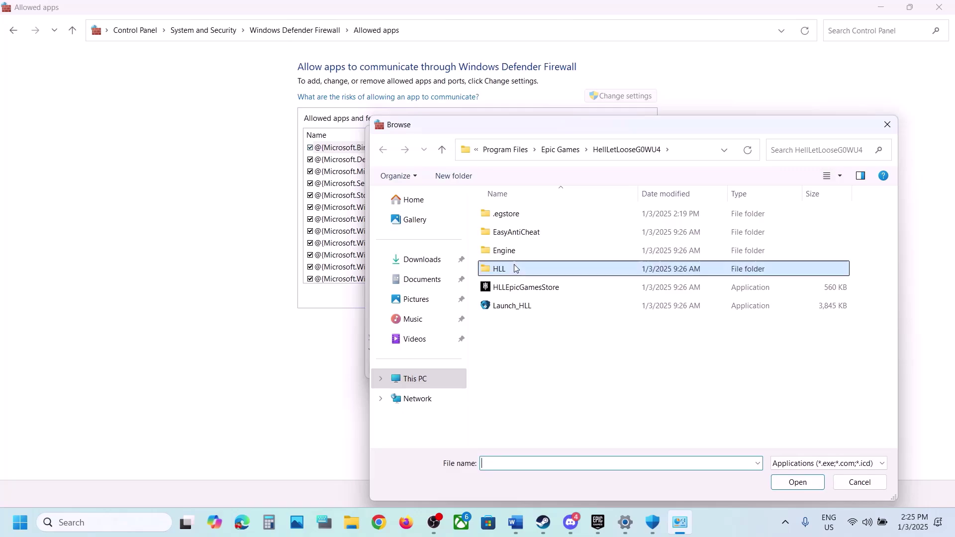
pyautogui.doubleClick(512, 268)
pyautogui.doubleClick(507, 215)
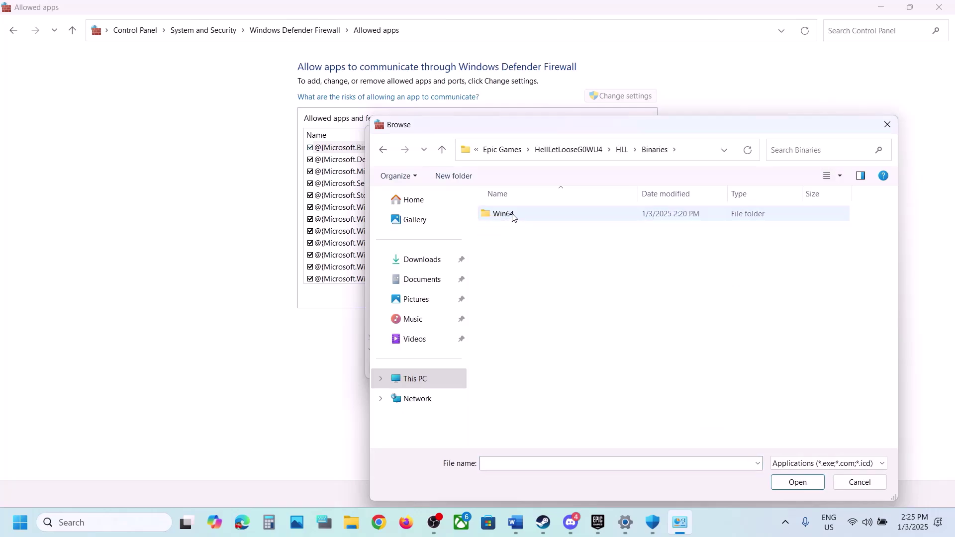
pyautogui.doubleClick(512, 215)
pyautogui.click(523, 217)
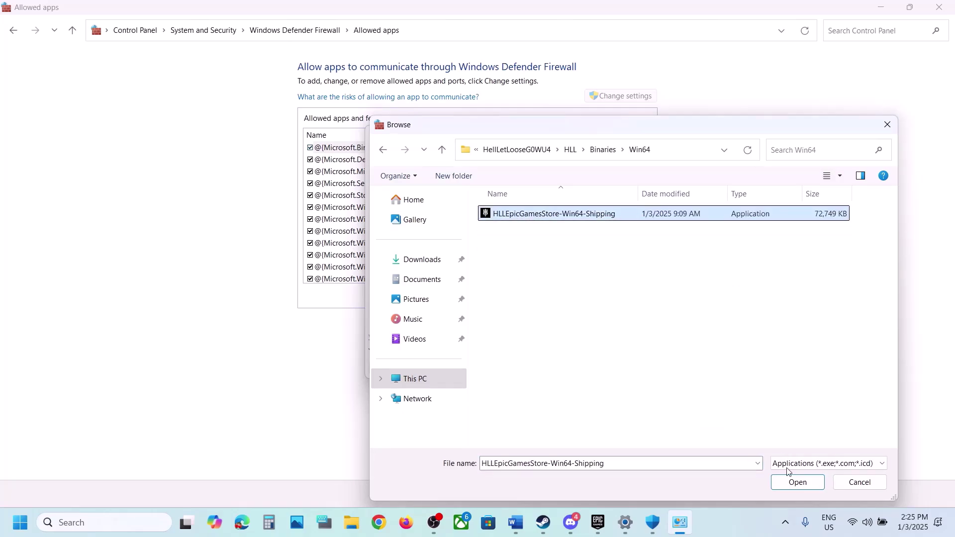
pyautogui.click(795, 483)
pyautogui.click(517, 369)
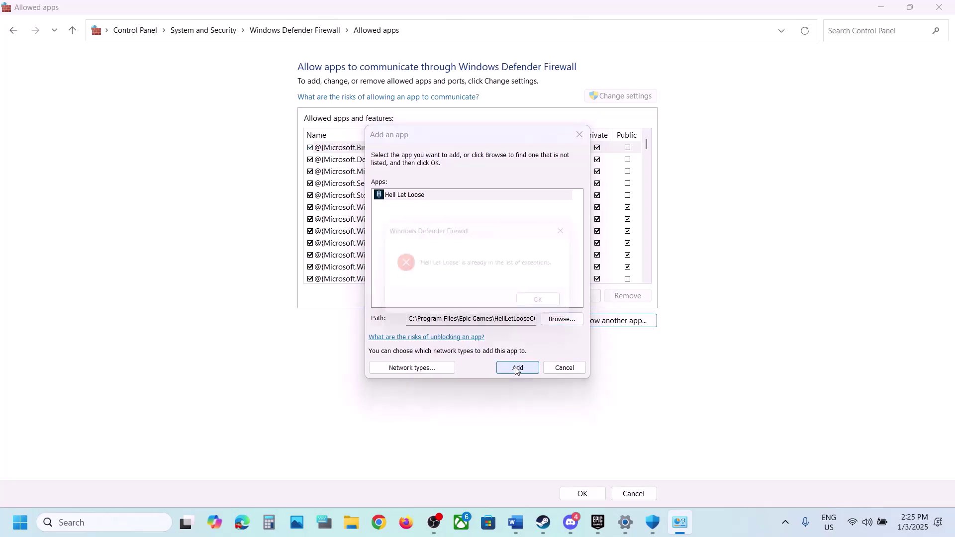
pyautogui.click(547, 301)
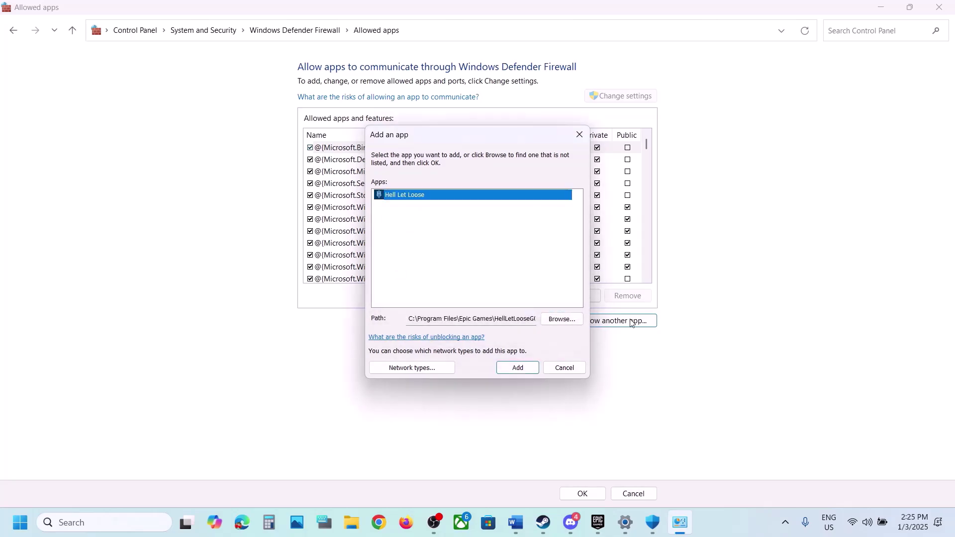
# Step: Try to add EasyAntiCheat_EOS_Setup from the game's EasyAntiCheat folder to the firewall's allowed apps, and leave the app-adding dialog
pyautogui.click(560, 321)
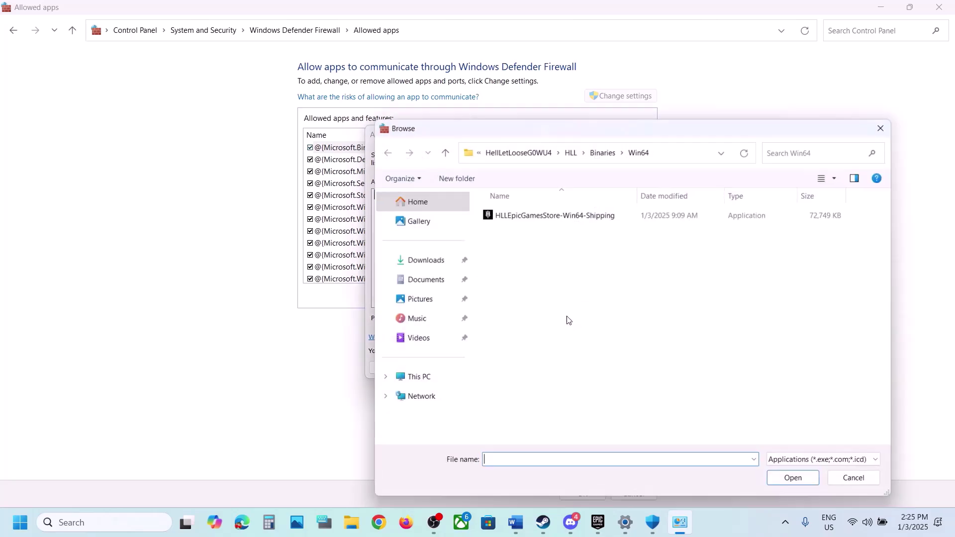
pyautogui.click(441, 150)
pyautogui.click(442, 150)
pyautogui.click(441, 150)
pyautogui.doubleClick(517, 231)
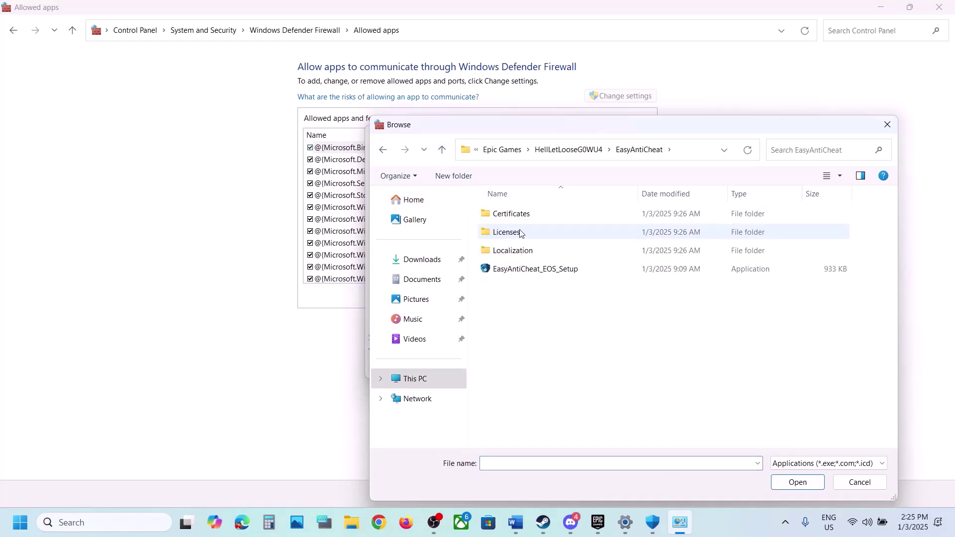
pyautogui.click(518, 273)
pyautogui.click(796, 481)
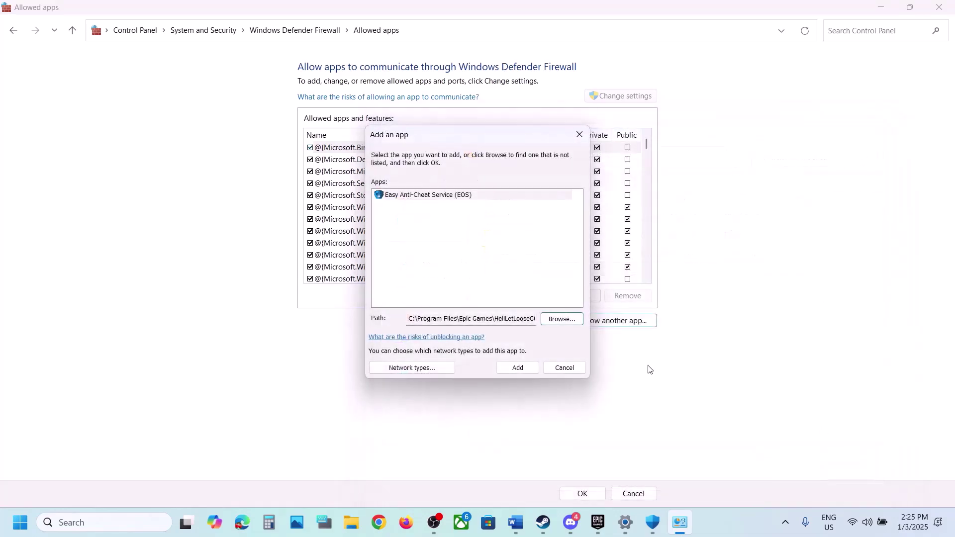
pyautogui.click(517, 368)
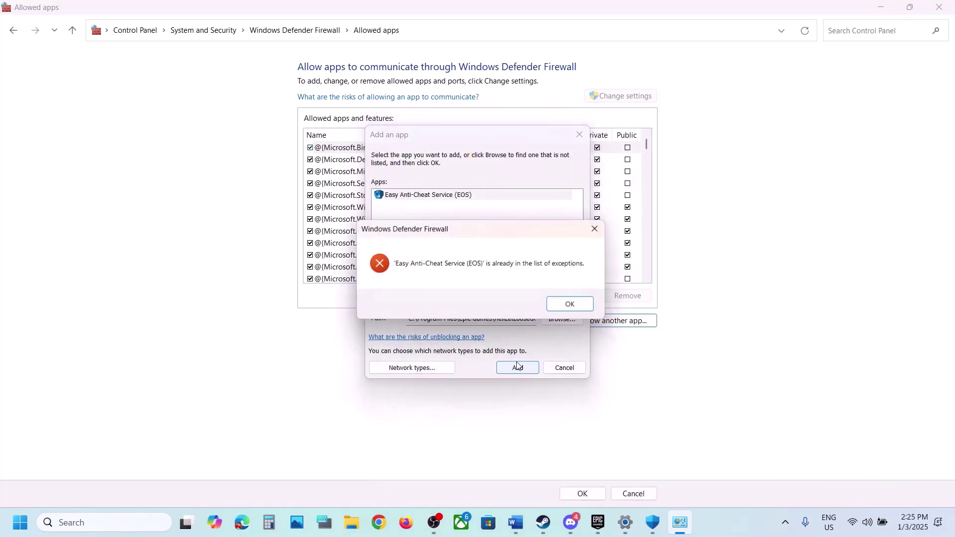
pyautogui.click(572, 306)
pyautogui.click(568, 370)
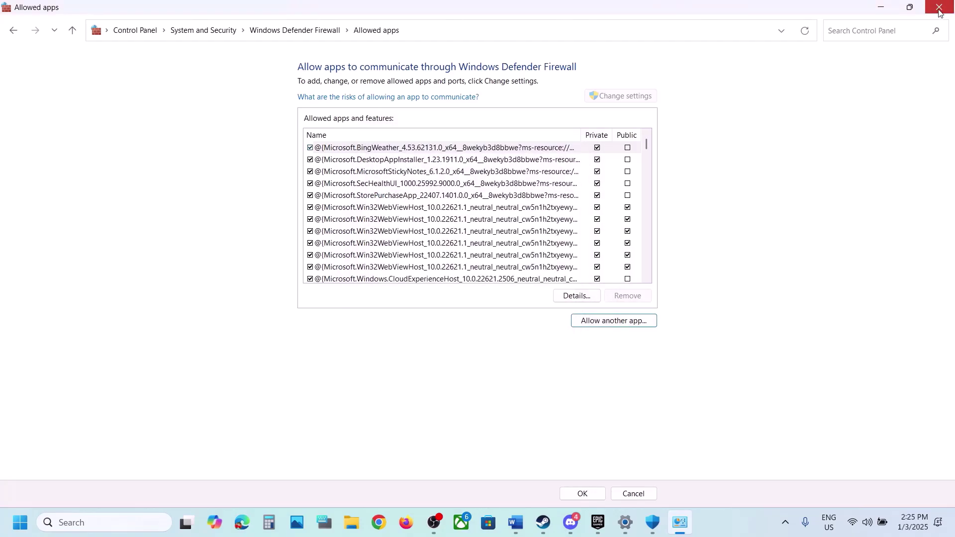
# Step: Close Control Panel, Windows Security and Settings, and go to Step 7 on verifying game files in the Word document
pyautogui.click(939, 10)
pyautogui.click(939, 11)
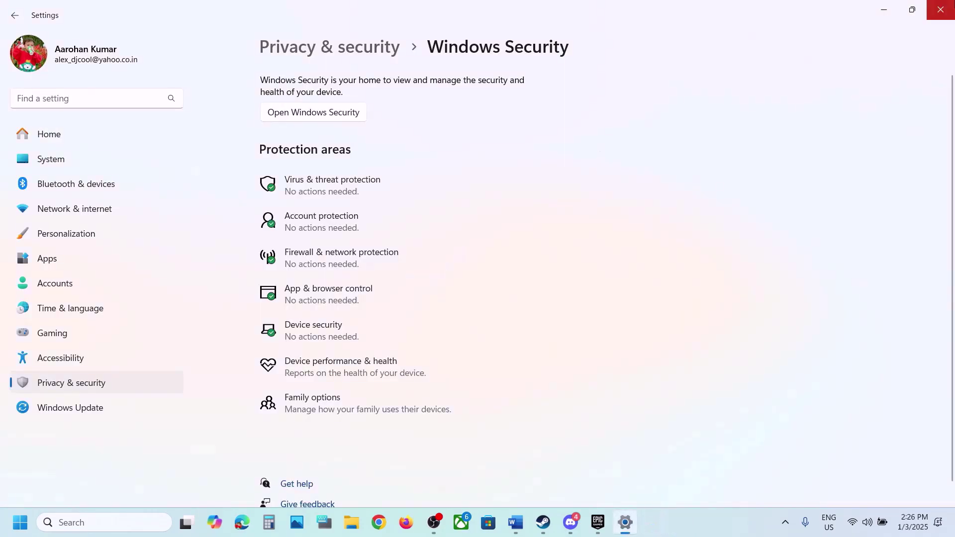
pyautogui.click(939, 8)
pyautogui.scroll(-5, 430, 277)
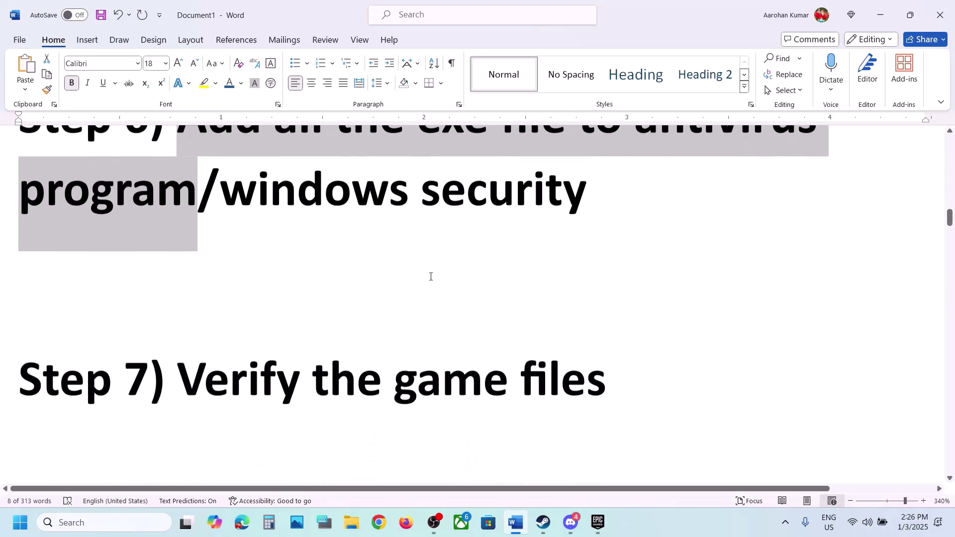
# Step: Switch to Steam and examine the properties of Hell Let Loose in the library
pyautogui.click(543, 523)
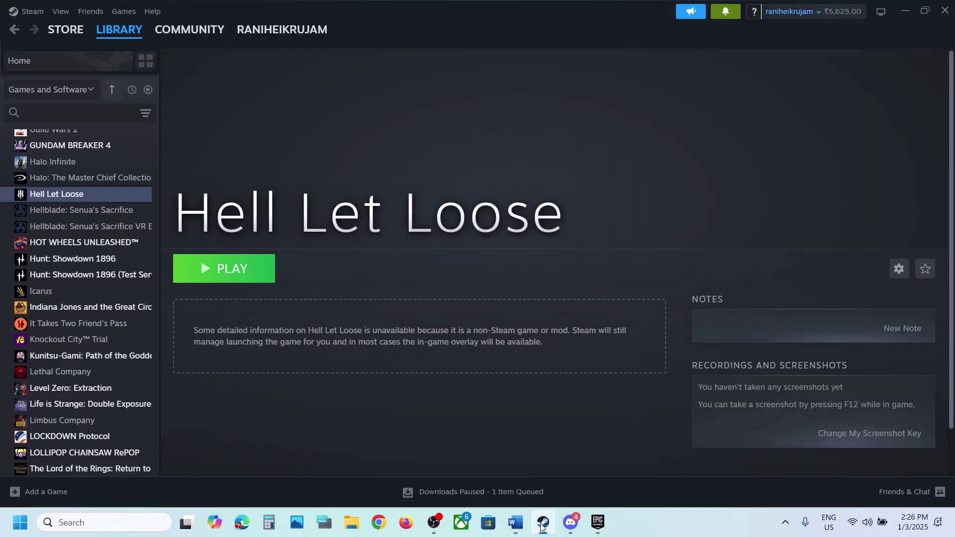
pyautogui.rightClick(85, 198)
pyautogui.click(126, 288)
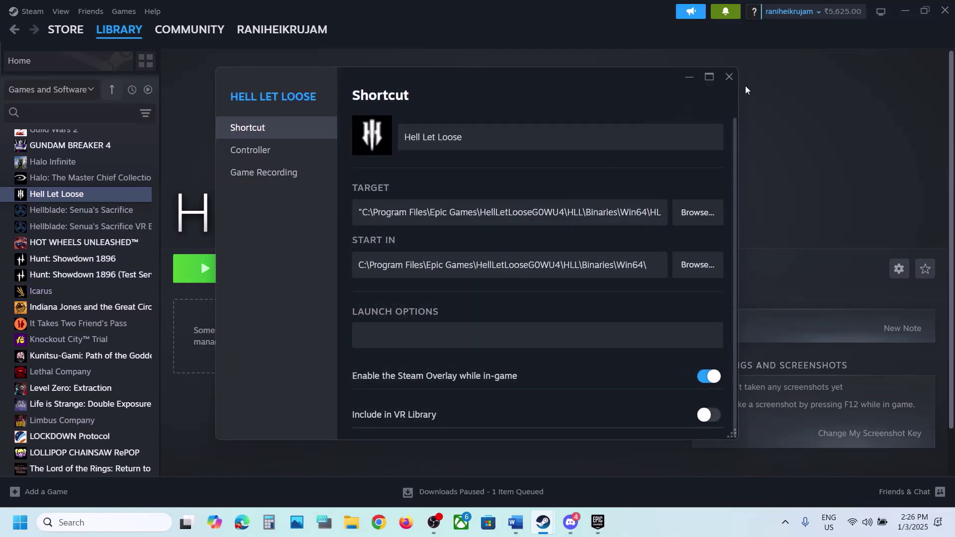
pyautogui.click(735, 78)
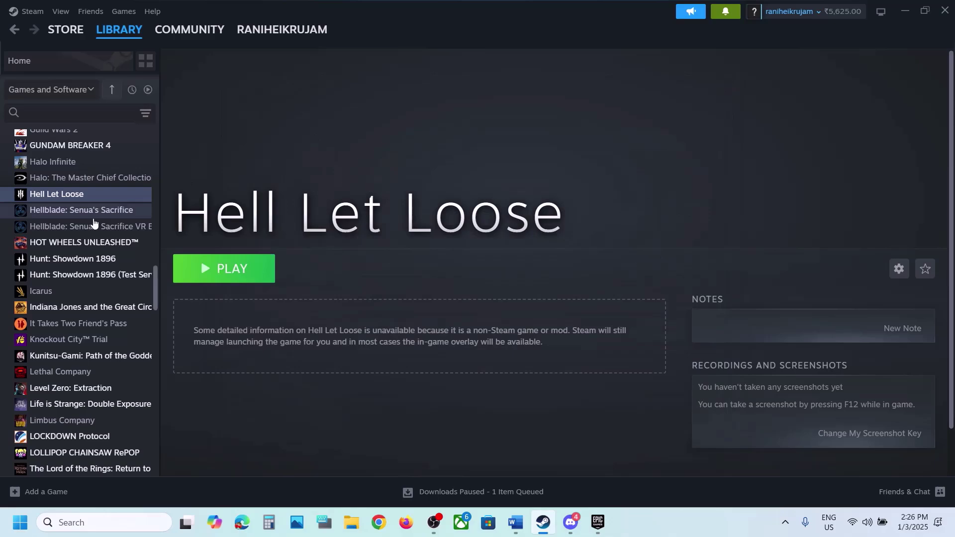
# Step: Show the installed files properties of HOT WHEELS UNLEASHED as an example for verifying game files
pyautogui.rightClick(60, 240)
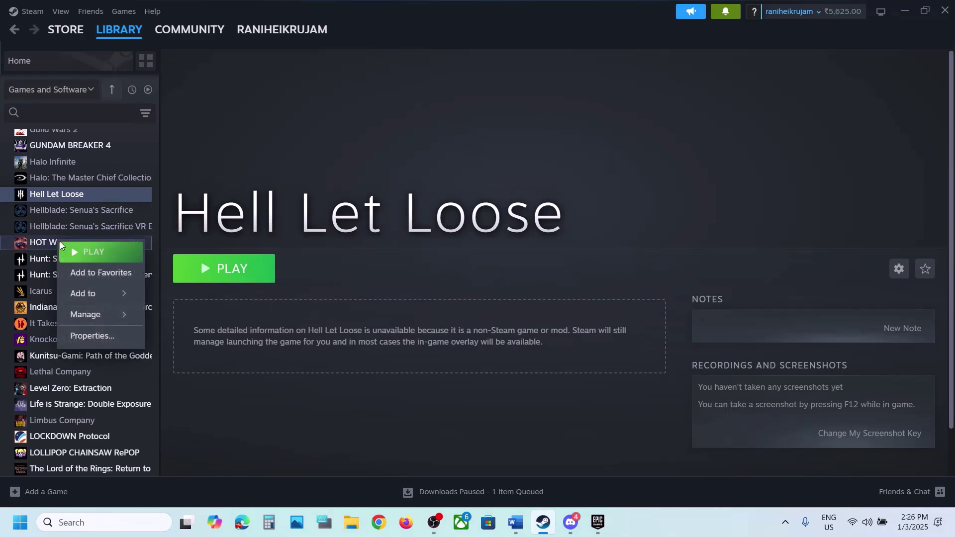
pyautogui.click(101, 337)
pyautogui.click(258, 187)
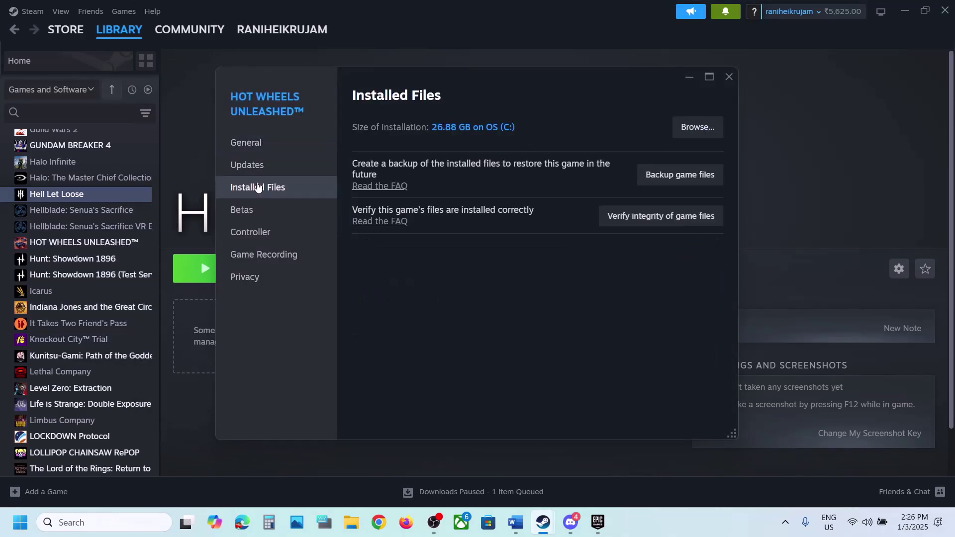
# Step: Switch to the Epic Games Launcher, show the file verification option in Hell Let Loose's management settings, and close them
pyautogui.click(730, 76)
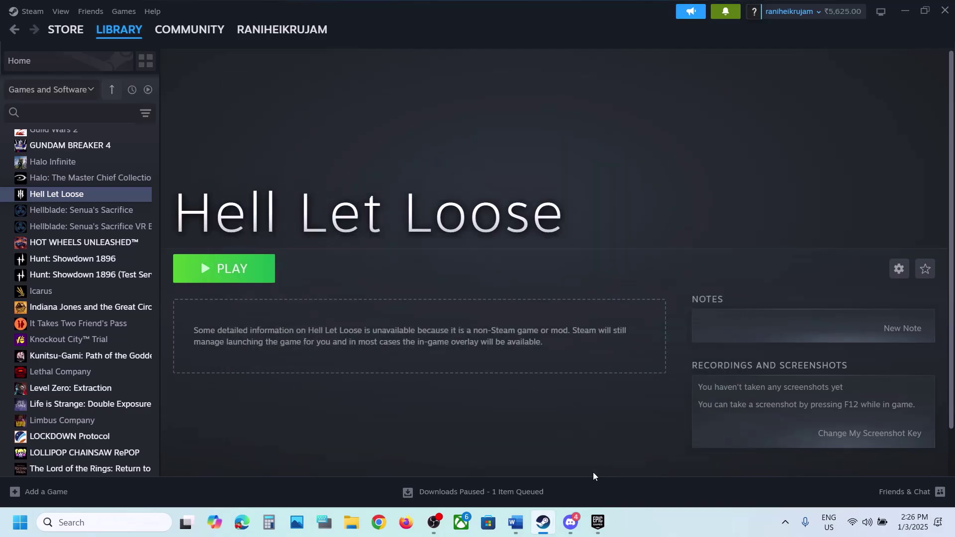
pyautogui.click(598, 518)
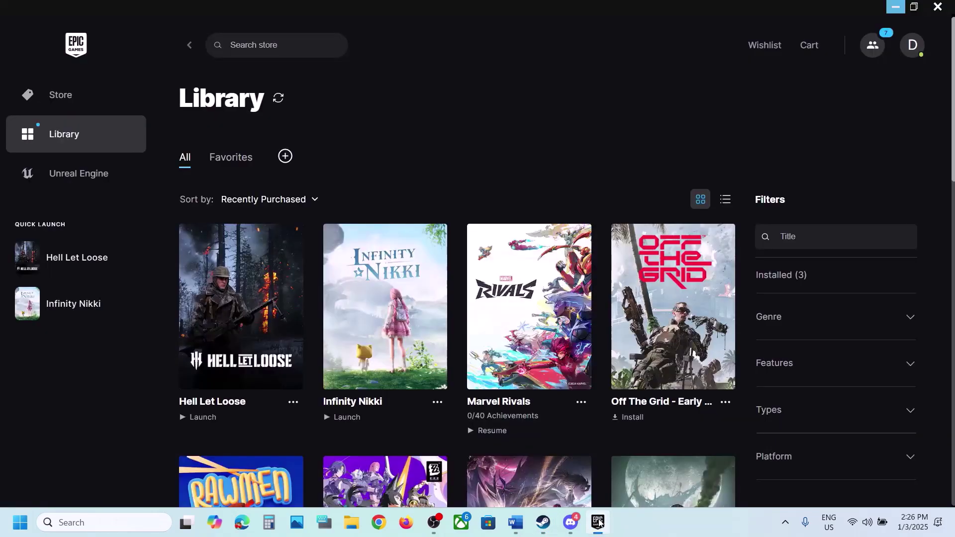
pyautogui.click(293, 405)
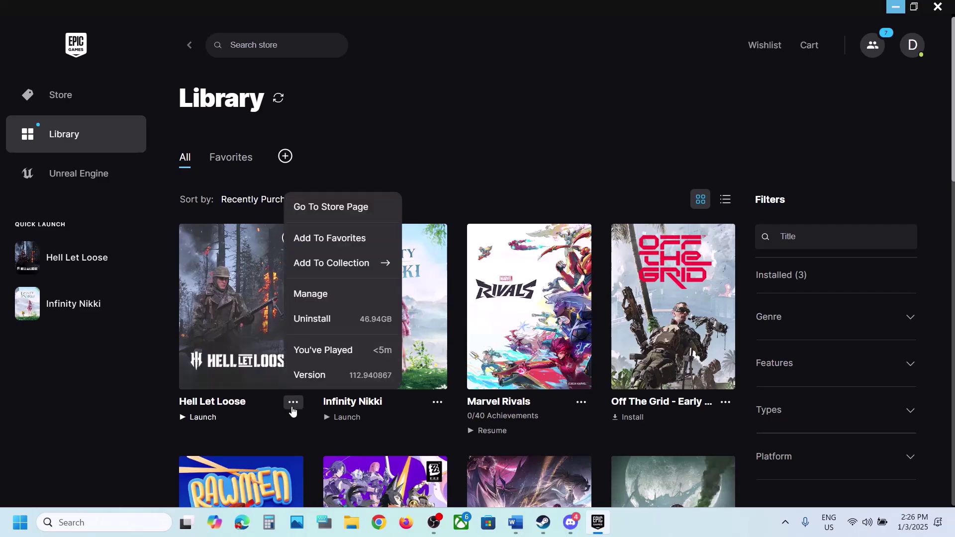
pyautogui.click(329, 297)
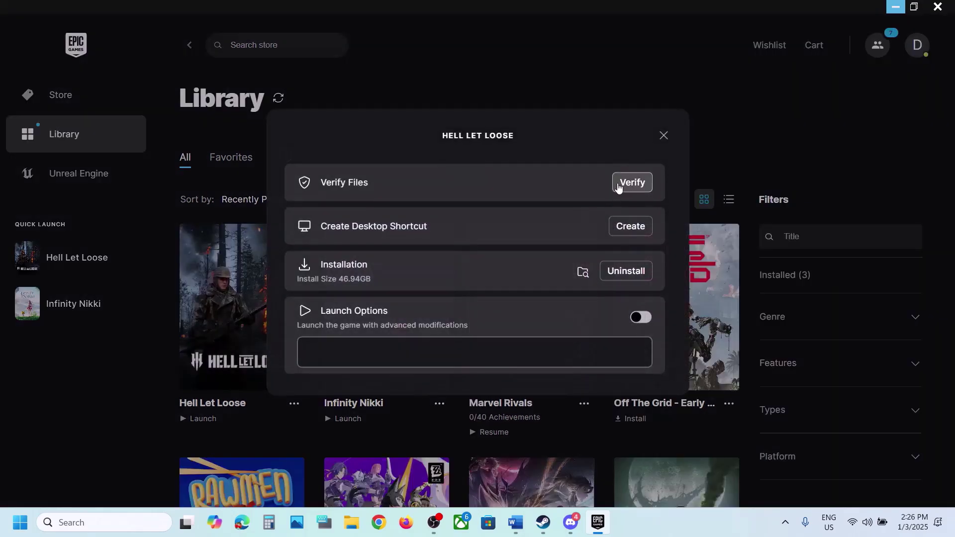
pyautogui.click(669, 141)
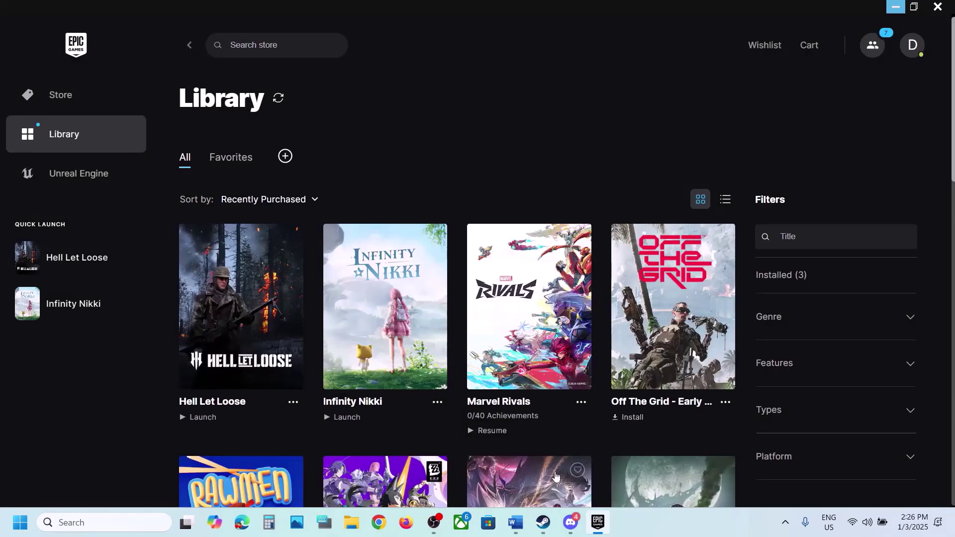
# Step: Go to Step 8 in the Word document and highlight "Razer software" and "Voicemeeter" in its text
pyautogui.click(516, 524)
pyautogui.scroll(-4, 406, 365)
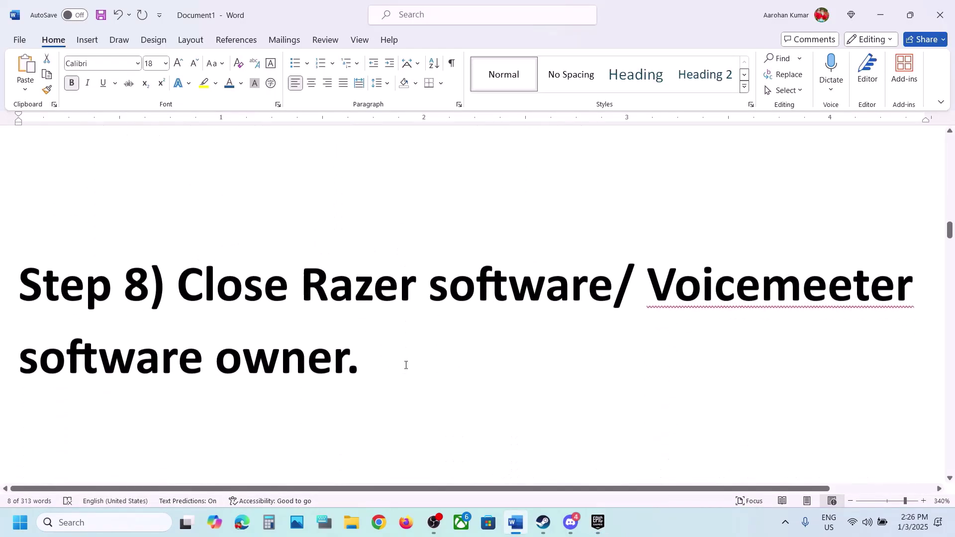
pyautogui.moveTo(306, 255); pyautogui.dragTo(565, 256)
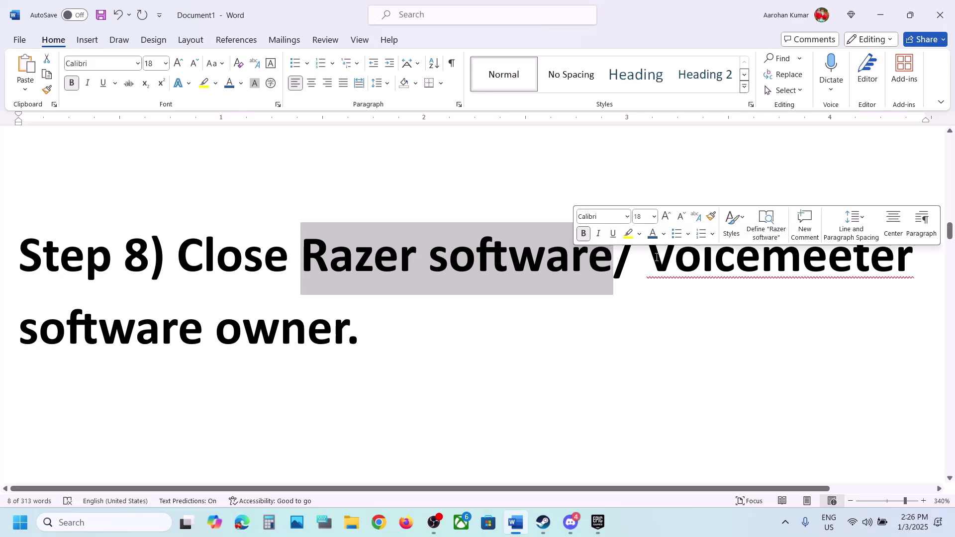
pyautogui.moveTo(648, 255); pyautogui.dragTo(920, 255)
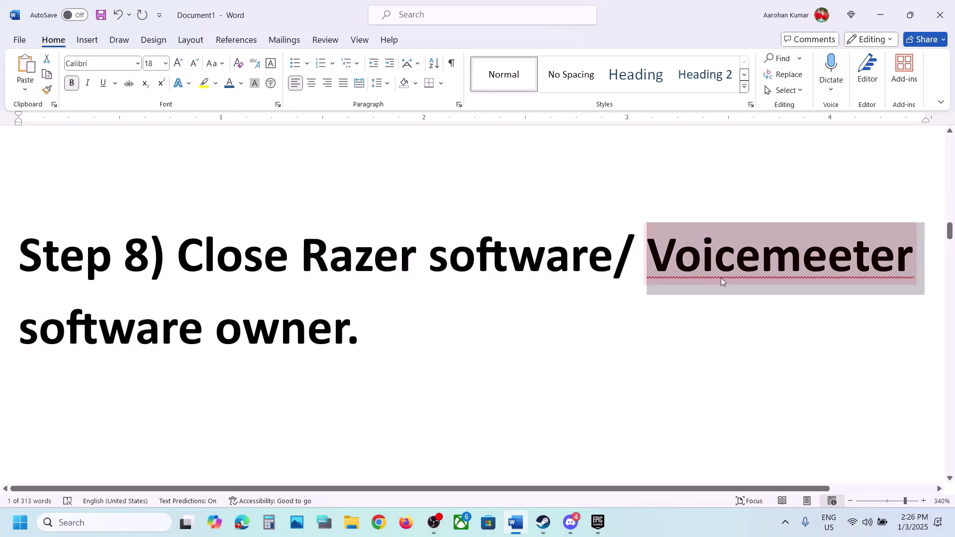
# Step: Go to Step 9 in the Word document and highlight the installation folder instruction and the word "Paks"
pyautogui.scroll(-5, 509, 312)
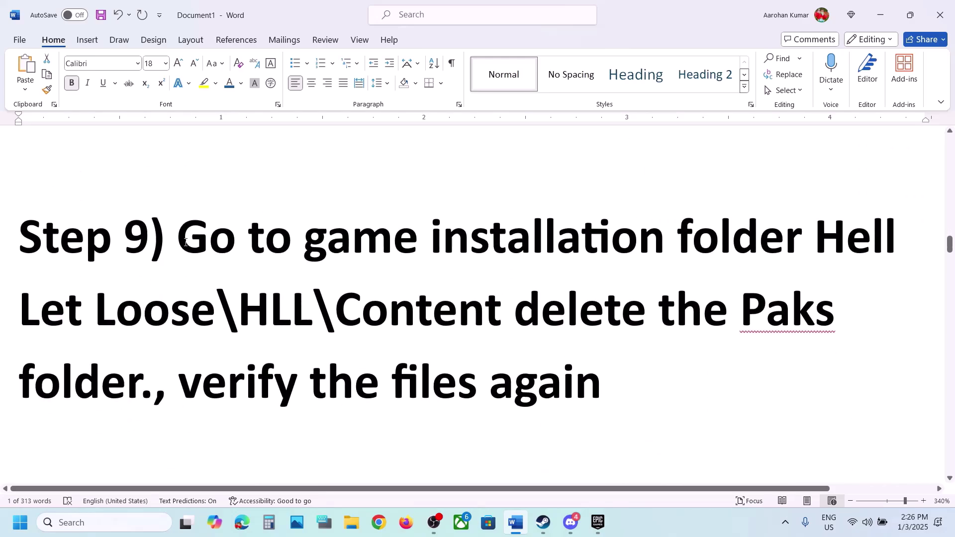
pyautogui.moveTo(185, 242); pyautogui.dragTo(658, 303)
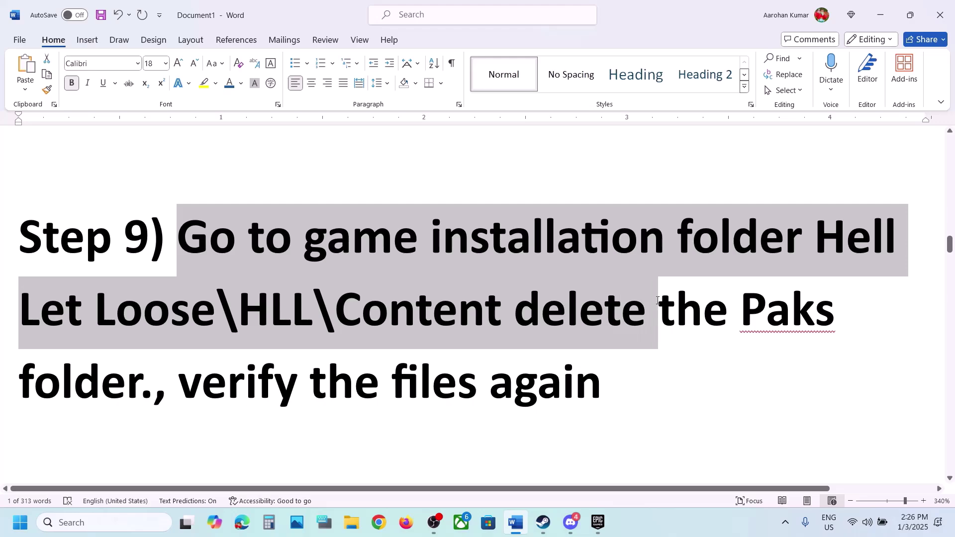
pyautogui.moveTo(749, 312); pyautogui.dragTo(837, 321)
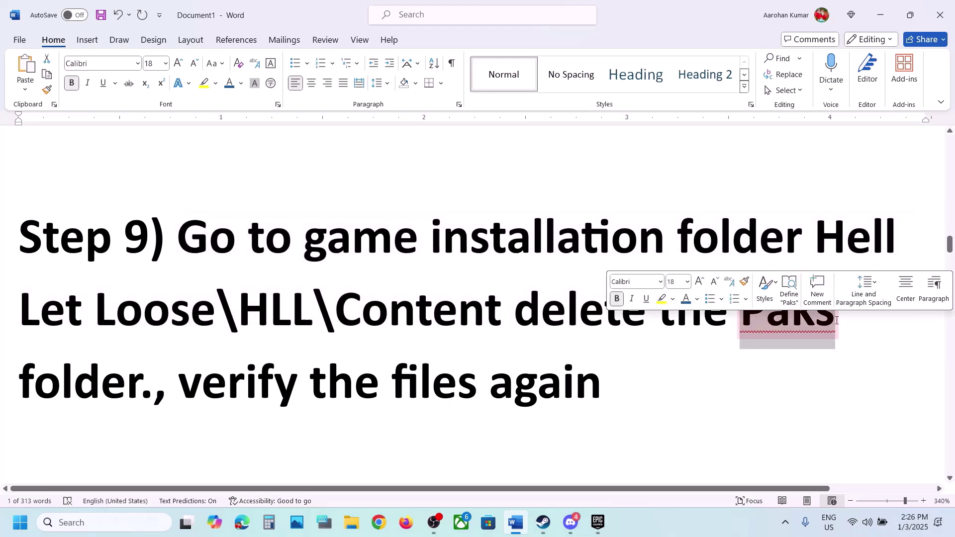
# Step: Open File Explorer and browse to C:\Program Files (x86)\Steam\steamapps\common to show the Steam game installation location
pyautogui.click(351, 522)
pyautogui.click(58, 278)
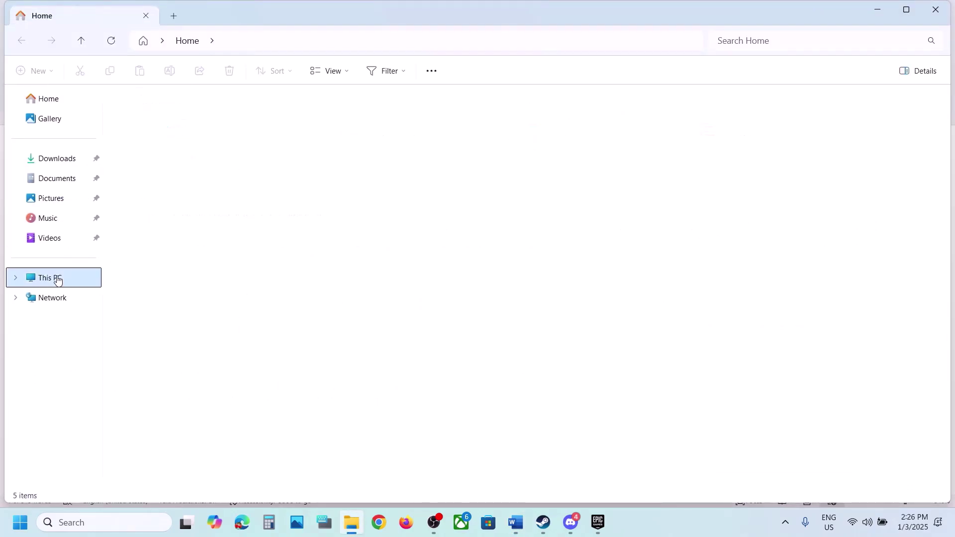
pyautogui.doubleClick(227, 130)
pyautogui.scroll(-3, 218, 293)
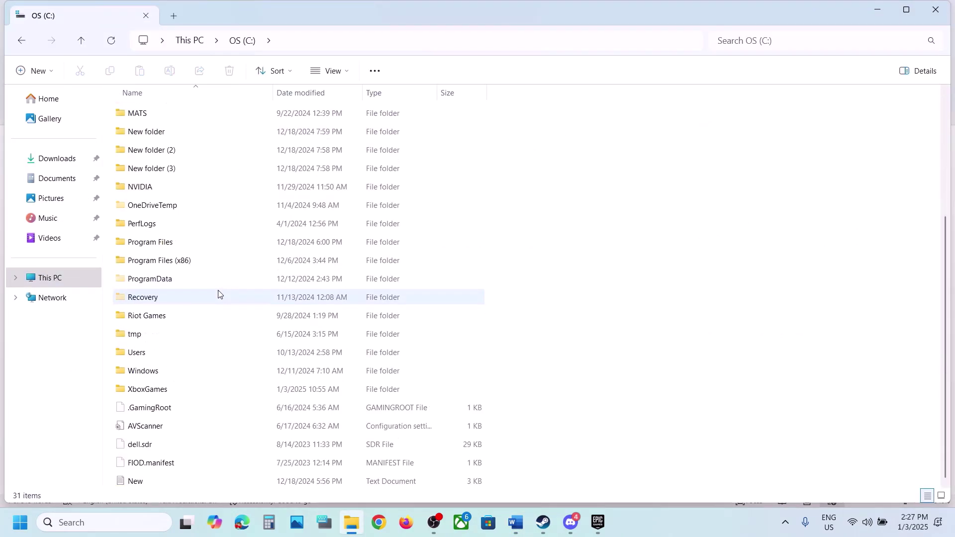
pyautogui.click(166, 262)
pyautogui.doubleClick(166, 263)
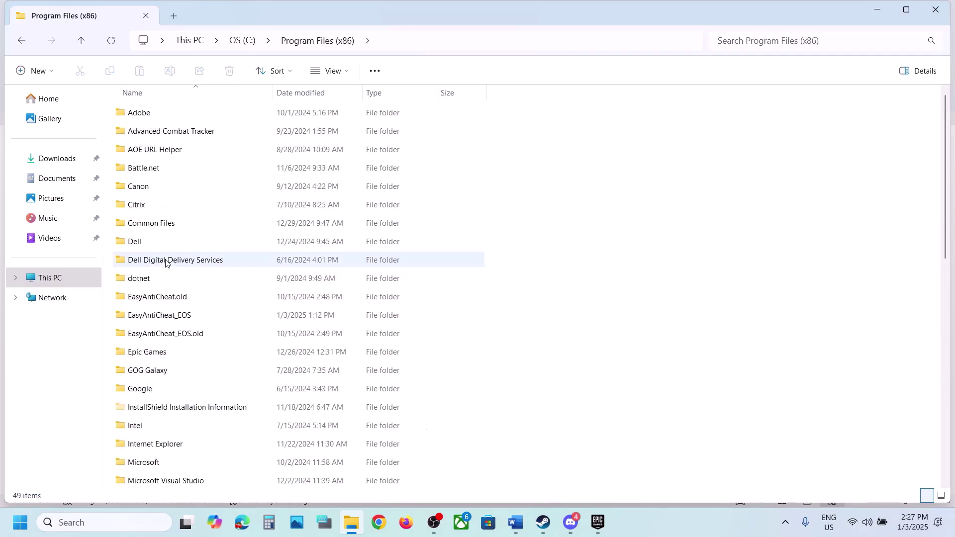
pyautogui.scroll(-4, 189, 284)
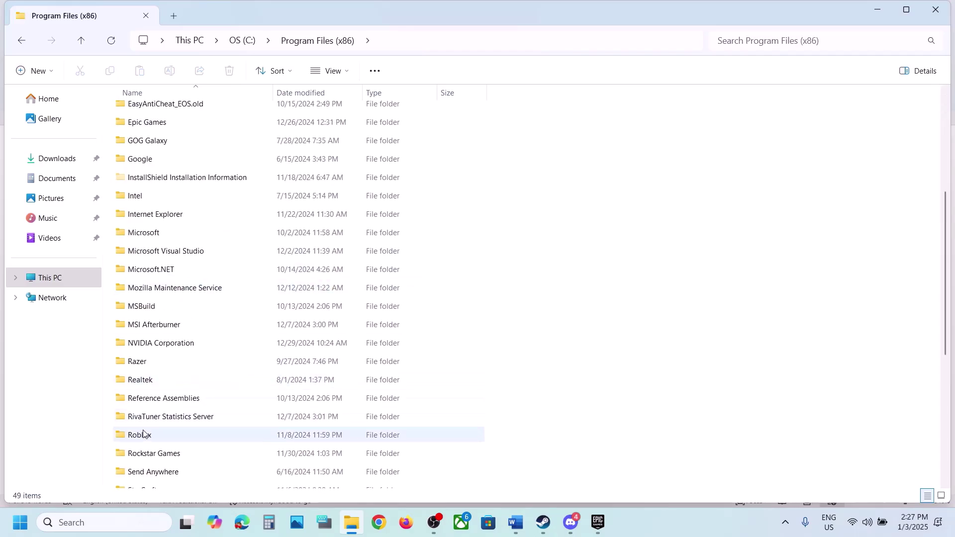
pyautogui.scroll(-4, 142, 447)
pyautogui.click(151, 318)
pyautogui.doubleClick(151, 318)
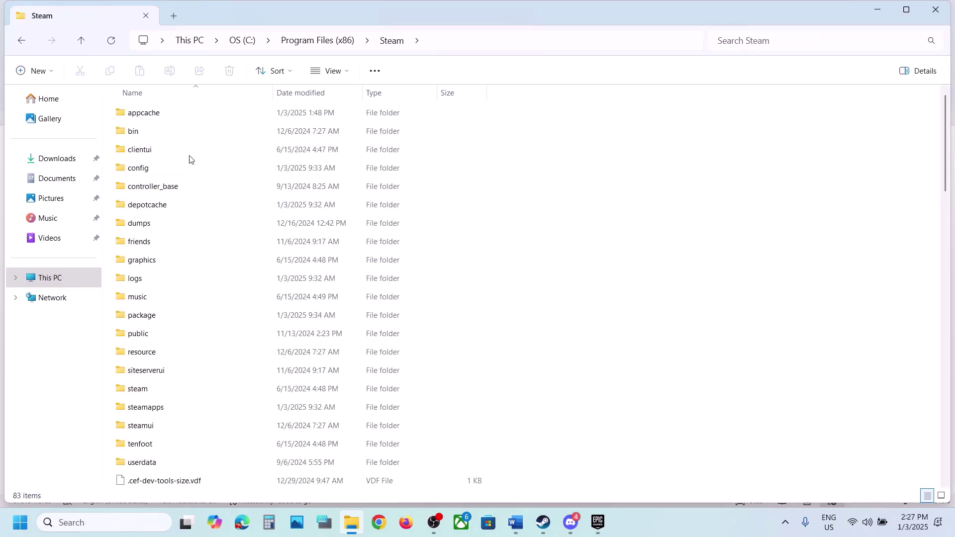
pyautogui.click(159, 410)
pyautogui.doubleClick(159, 409)
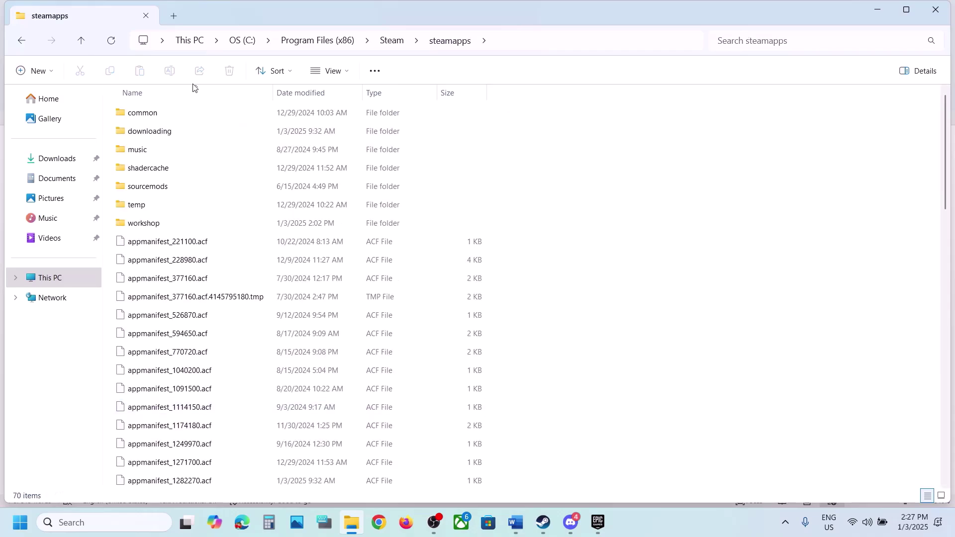
pyautogui.doubleClick(167, 111)
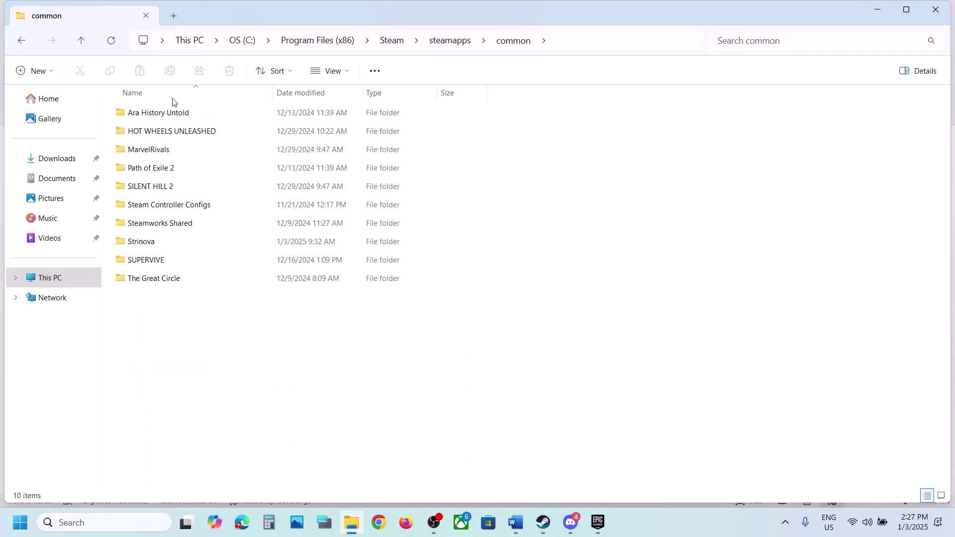
# Step: Return to the C: drive and open Hell Let Loose's HLL\Content folder under Program Files\Epic Games
pyautogui.click(91, 43)
pyautogui.click(91, 43)
pyautogui.click(91, 43)
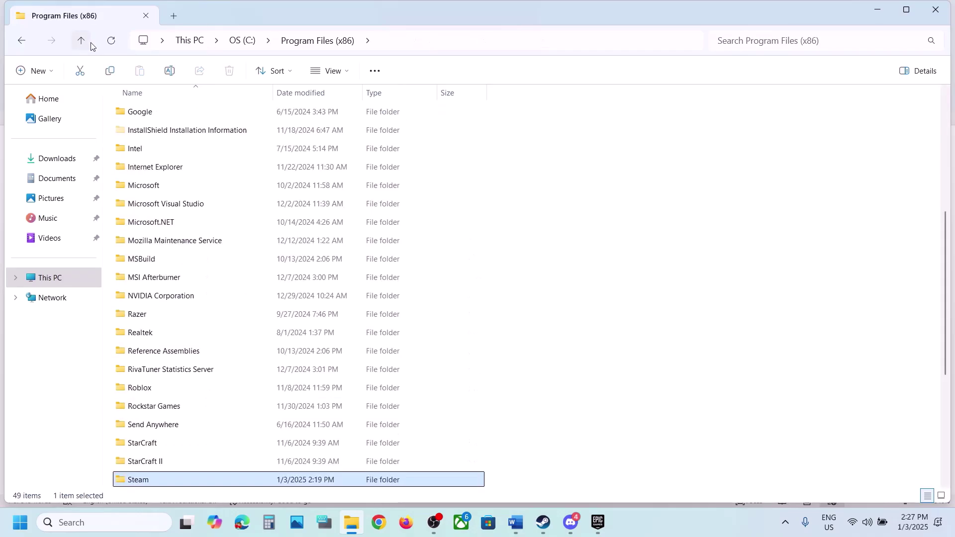
pyautogui.click(91, 43)
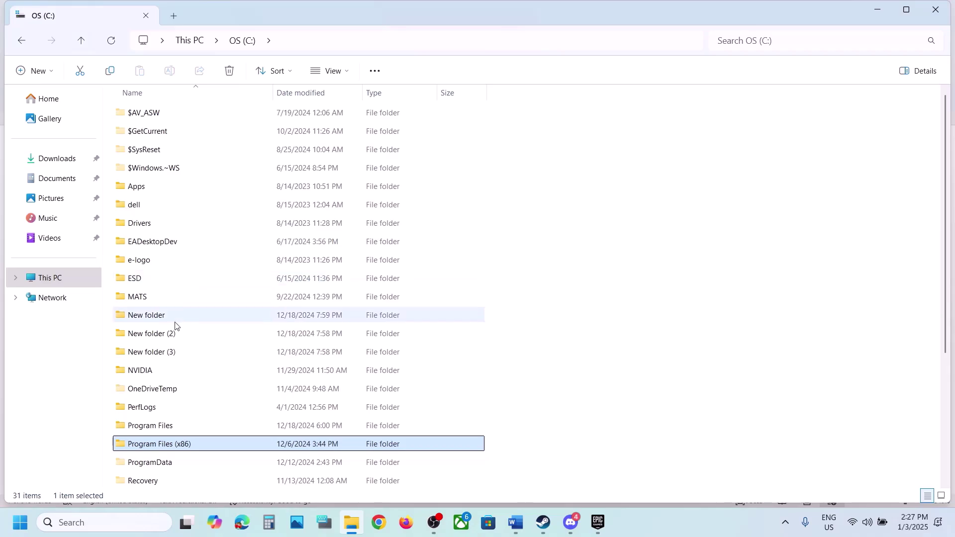
pyautogui.doubleClick(126, 425)
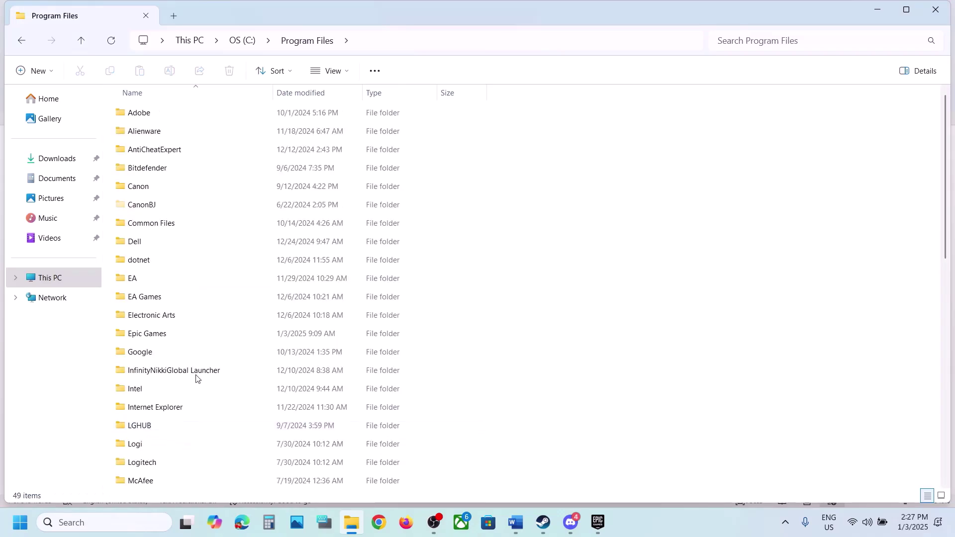
pyautogui.doubleClick(162, 334)
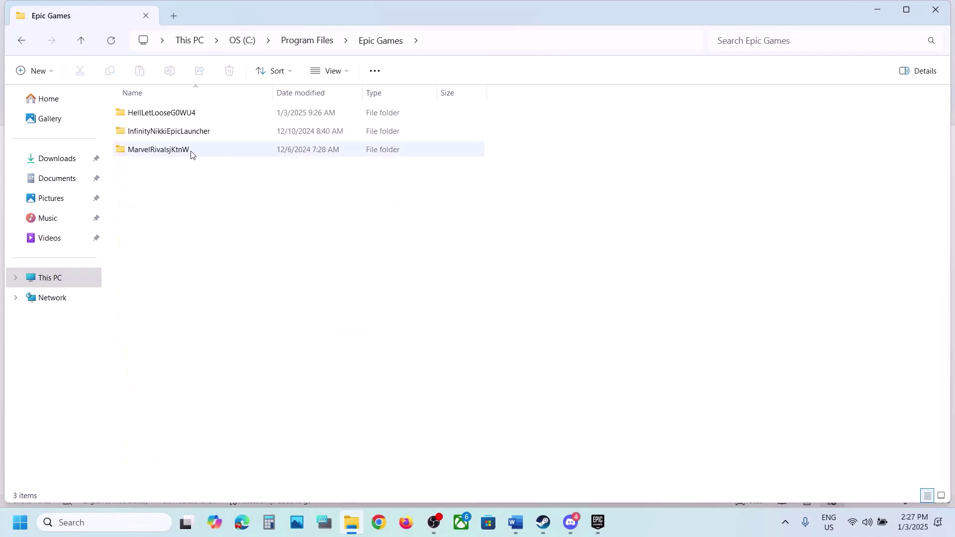
pyautogui.doubleClick(164, 111)
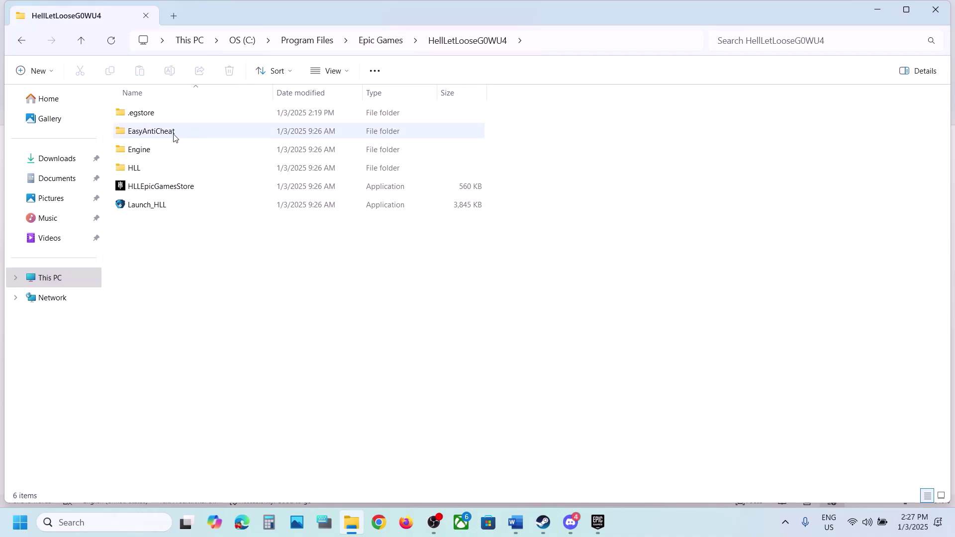
pyautogui.click(174, 170)
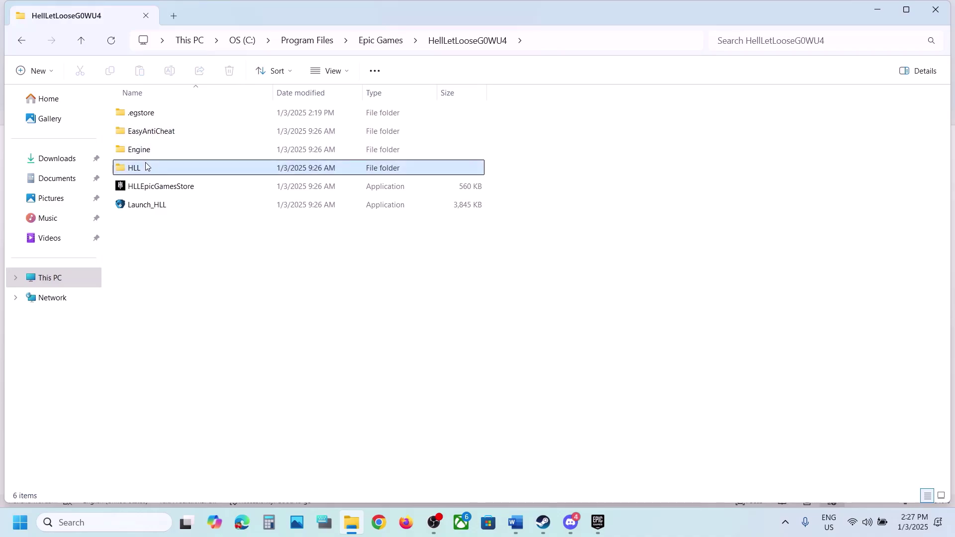
pyautogui.doubleClick(175, 169)
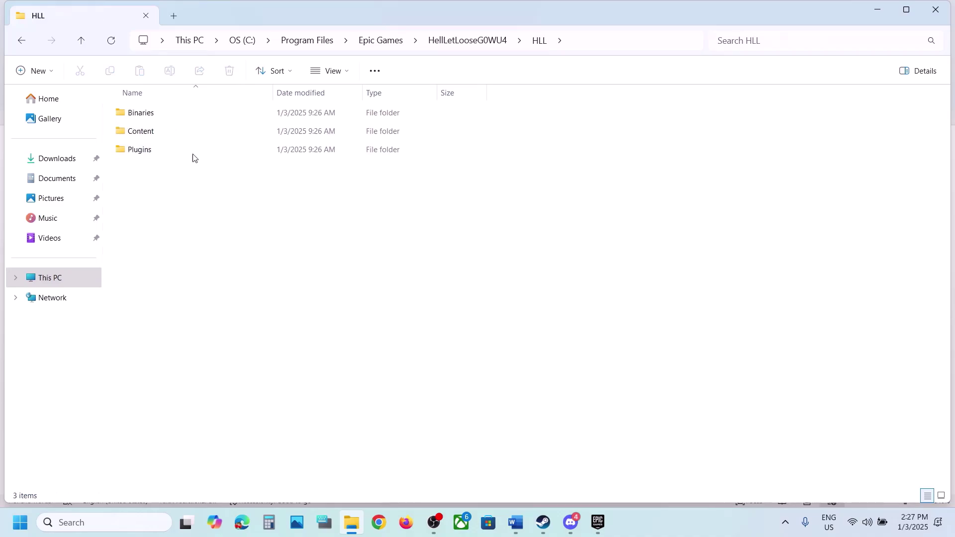
pyautogui.doubleClick(154, 128)
# Step: Delete the Paks folder from Hell Let Loose's Content folder
pyautogui.click(138, 135)
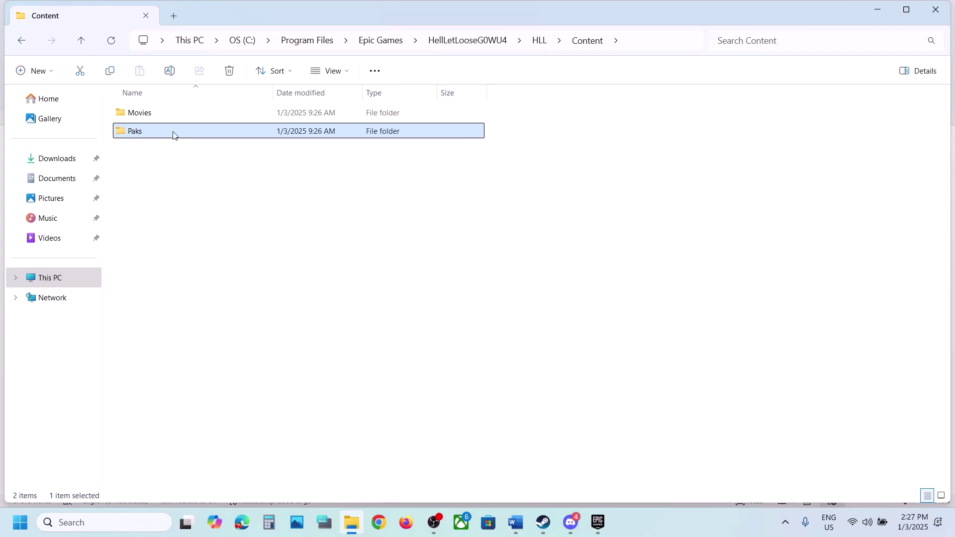
pyautogui.press('super')
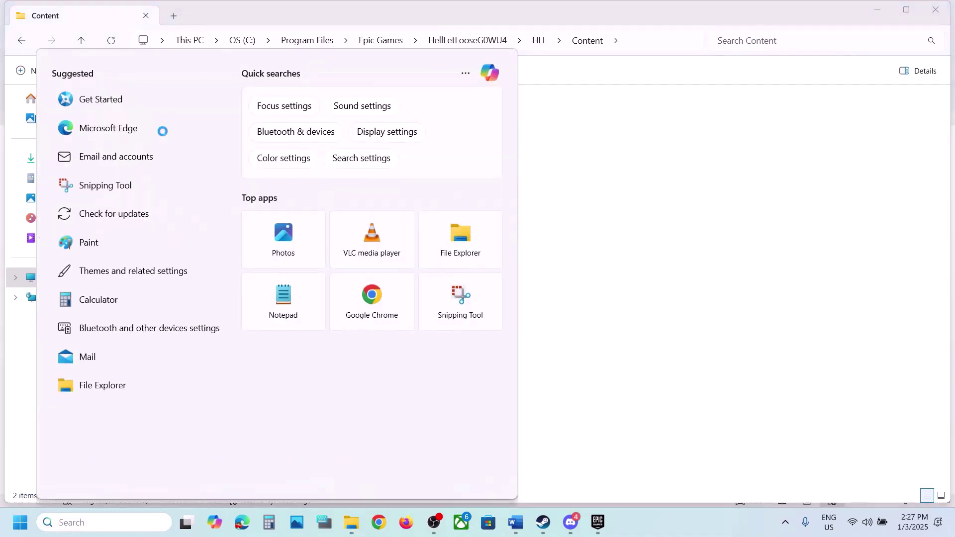
pyautogui.click(668, 215)
pyautogui.click(149, 134)
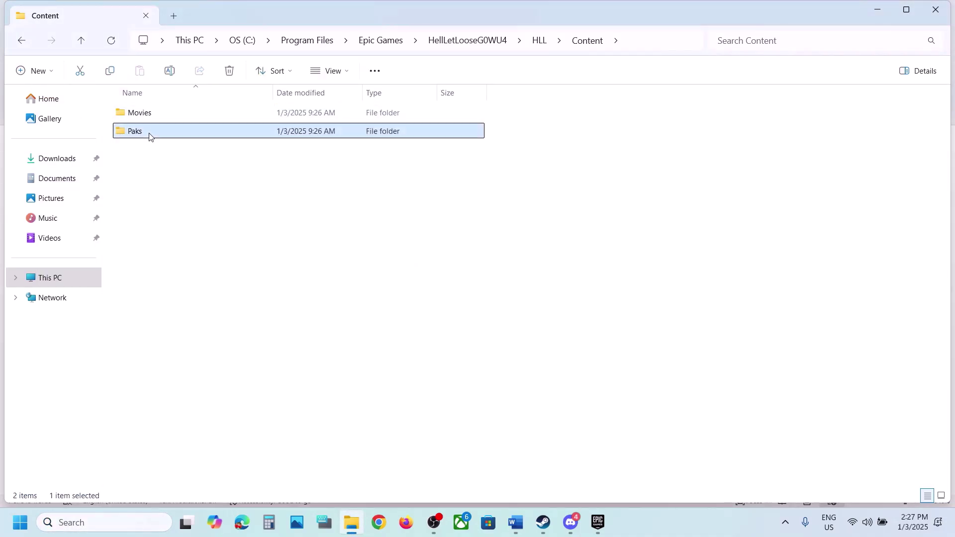
pyautogui.rightClick(141, 135)
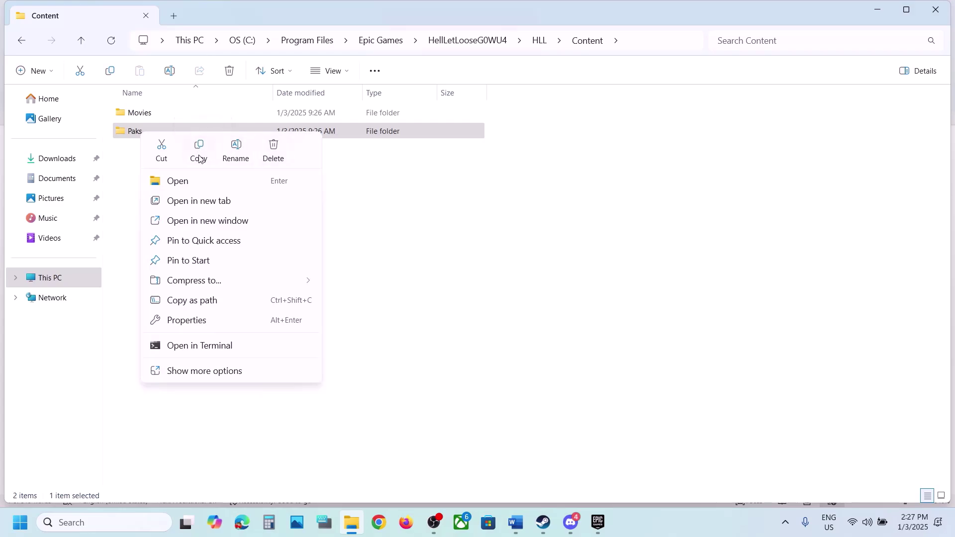
pyautogui.rightClick(132, 133)
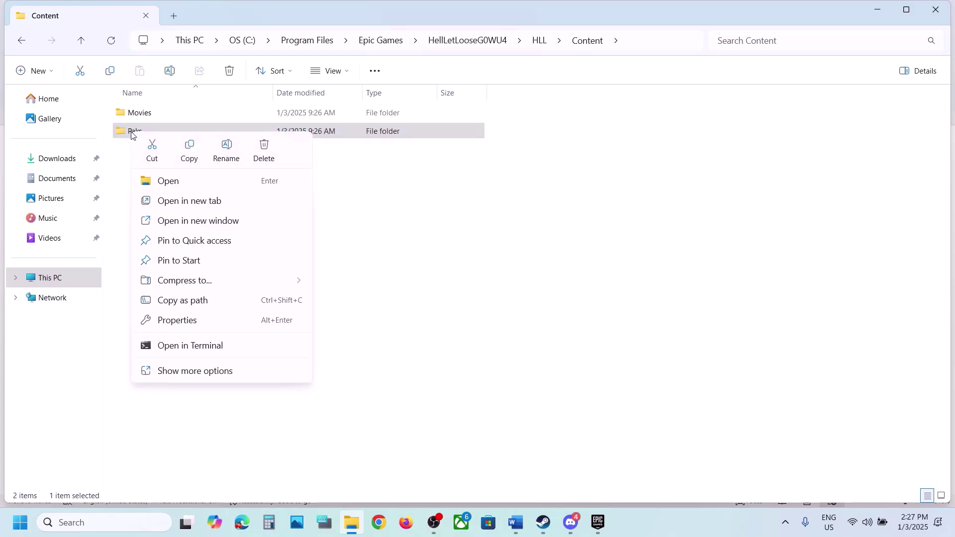
pyautogui.click(265, 150)
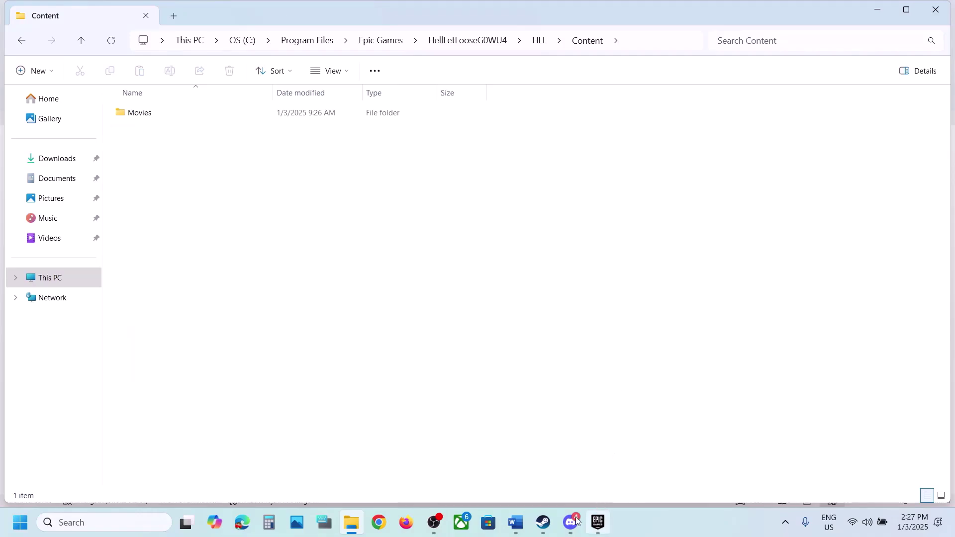
# Step: Switch to Steam, show the file integrity check in HOT WHEELS UNLEASHED's installed files properties, and close the properties
pyautogui.click(543, 522)
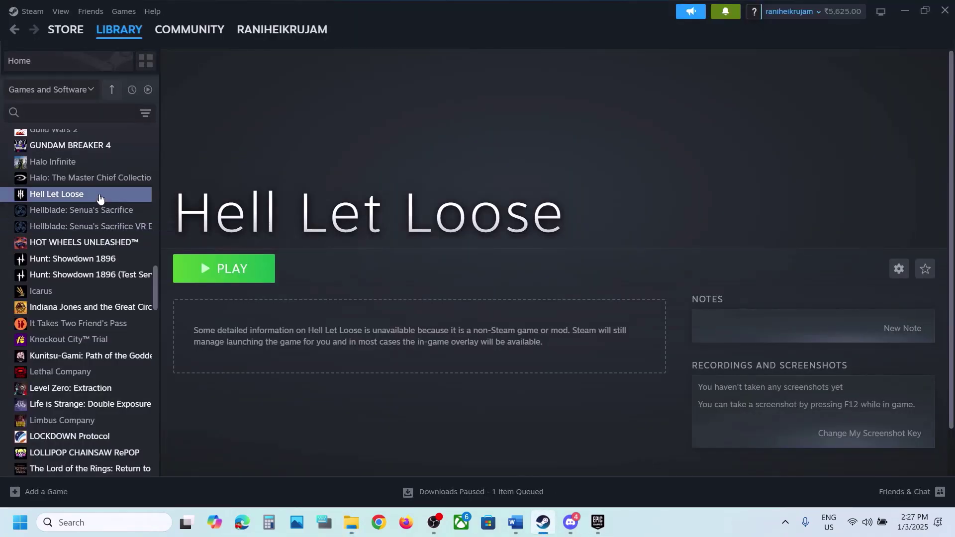
pyautogui.rightClick(85, 243)
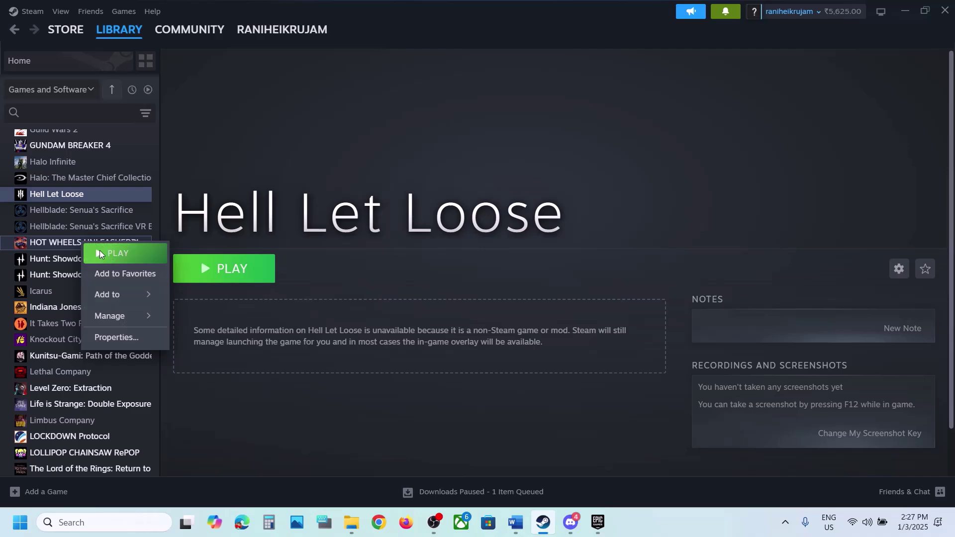
pyautogui.click(130, 339)
pyautogui.click(258, 187)
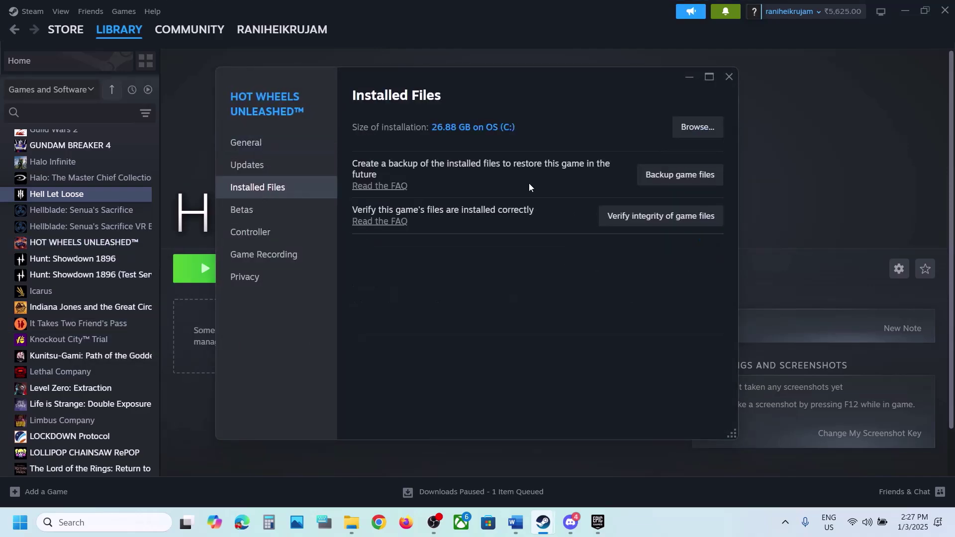
pyautogui.click(728, 79)
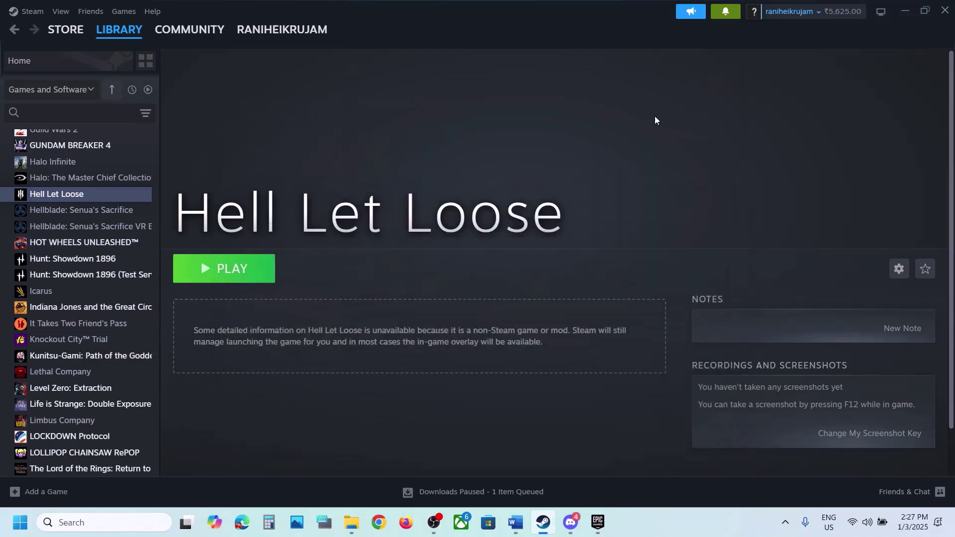
# Step: Switch to the Epic Games Launcher, show the Verify Files option in Hell Let Loose's management settings, and close the dialog
pyautogui.click(599, 528)
pyautogui.click(290, 404)
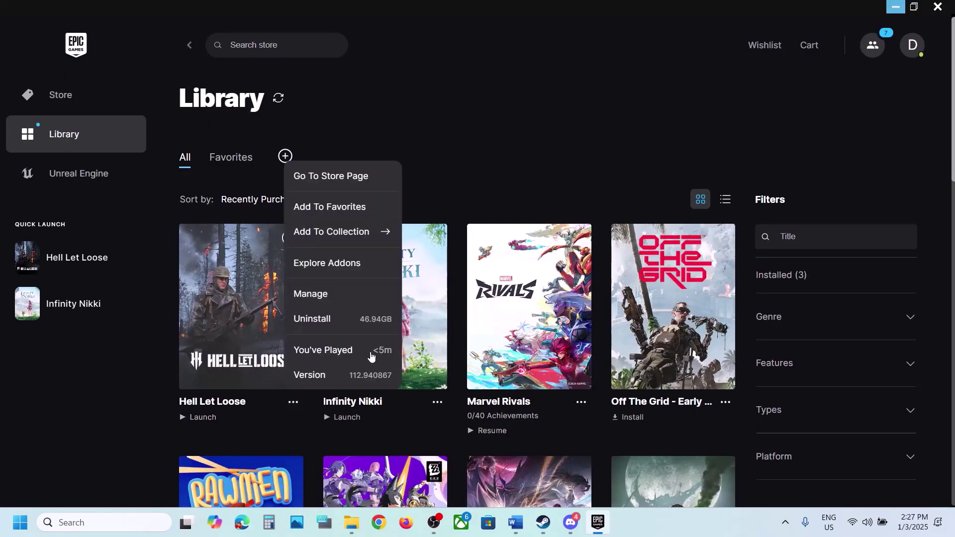
pyautogui.click(323, 294)
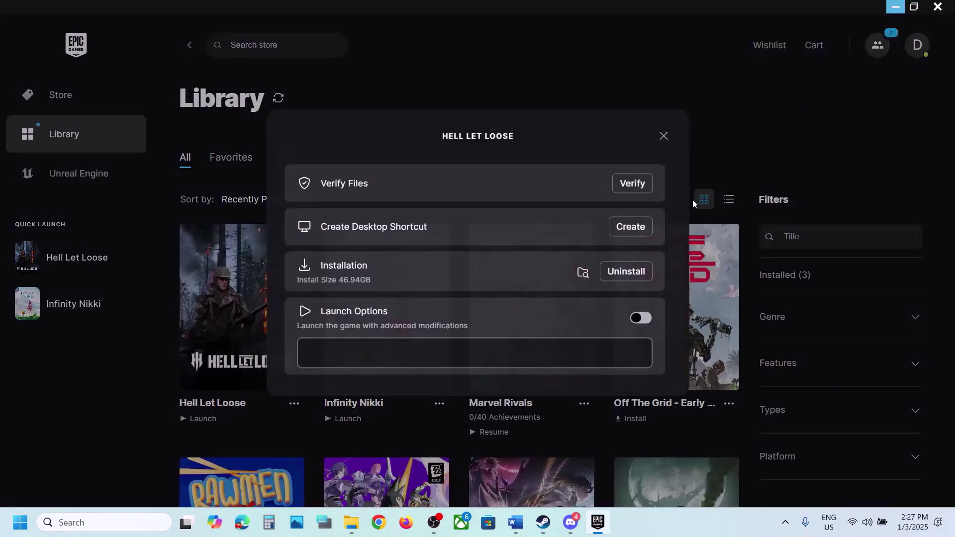
pyautogui.click(663, 135)
# Step: Copy %localappdata% from Step 10 of the Word document and open that location through the Run dialog
pyautogui.click(509, 525)
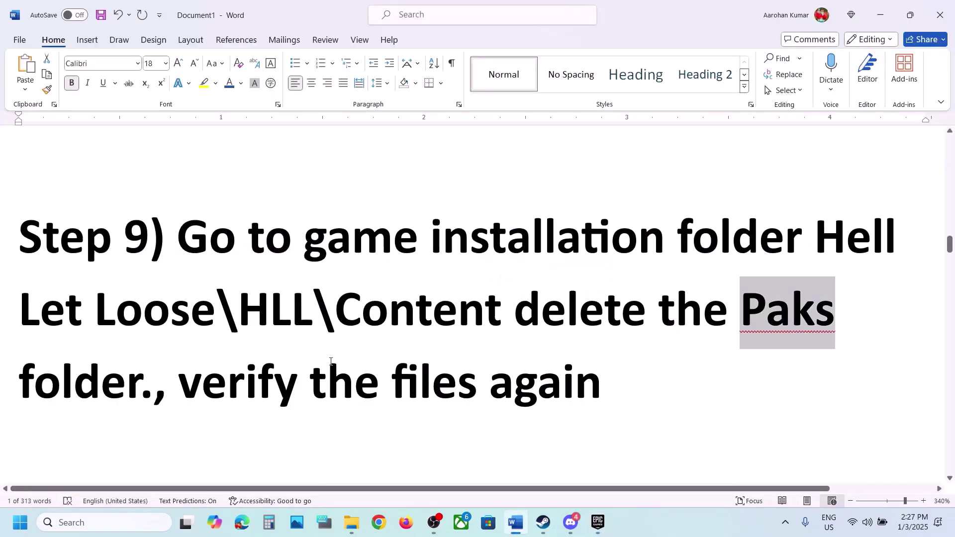
pyautogui.scroll(-5, 331, 361)
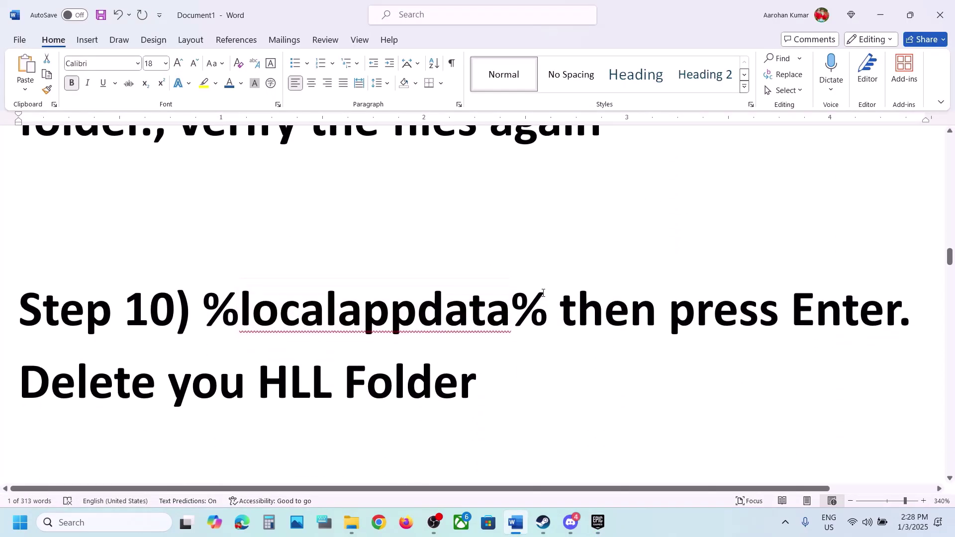
pyautogui.moveTo(545, 301); pyautogui.dragTo(212, 300)
pyautogui.hotkey('ctrl', 'c')
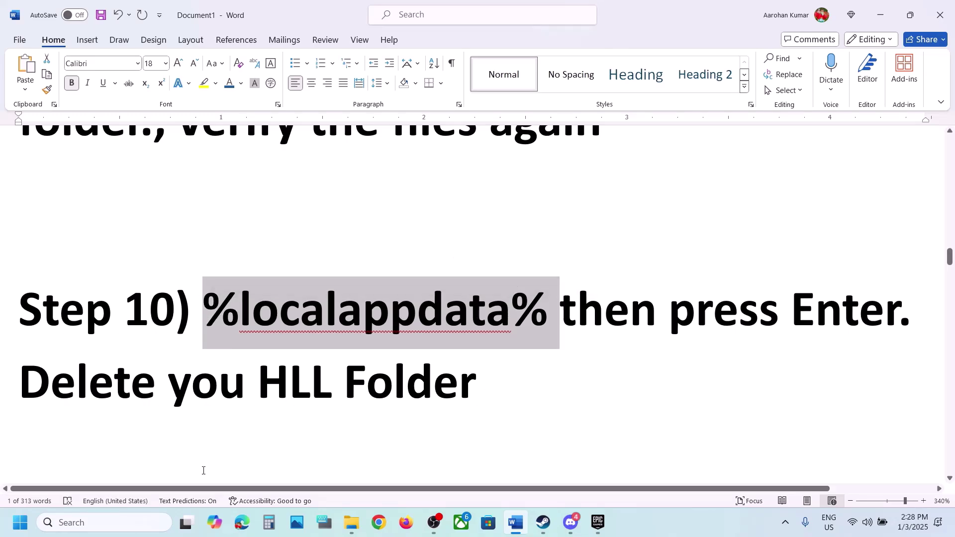
pyautogui.press('super+r')
pyautogui.hotkey('ctrl', 'v')
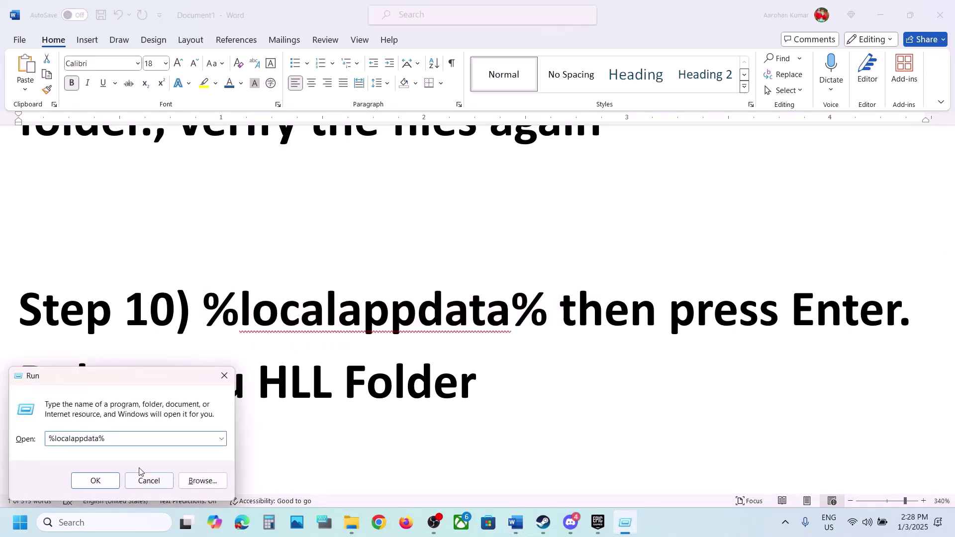
pyautogui.click(96, 481)
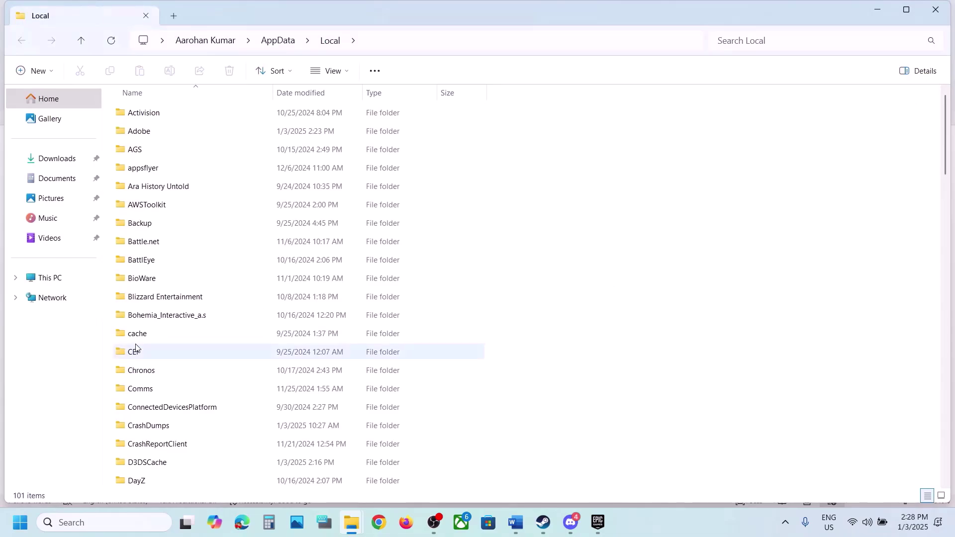
# Step: Delete the HLL folder from AppData\Local and close File Explorer
pyautogui.click(135, 347)
pyautogui.press('h')
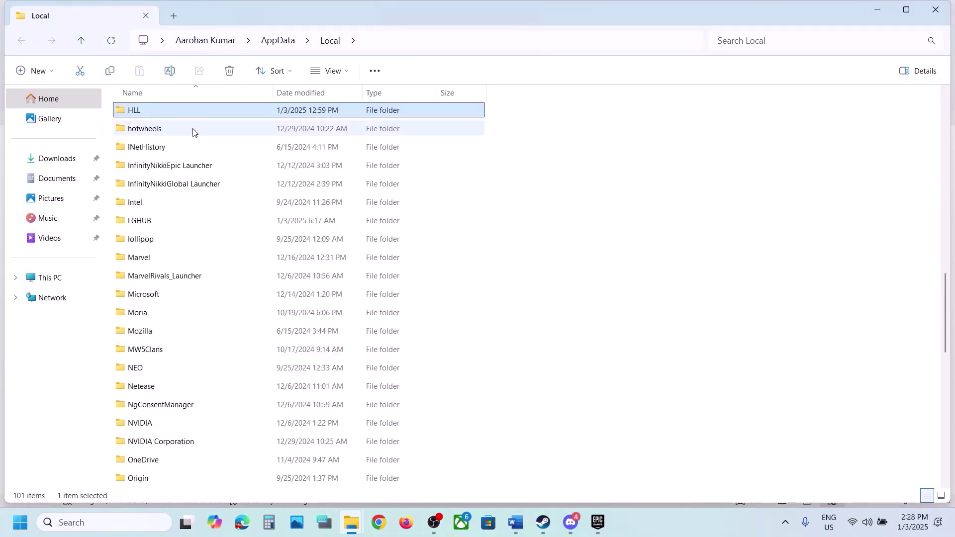
pyautogui.rightClick(151, 115)
pyautogui.click(286, 128)
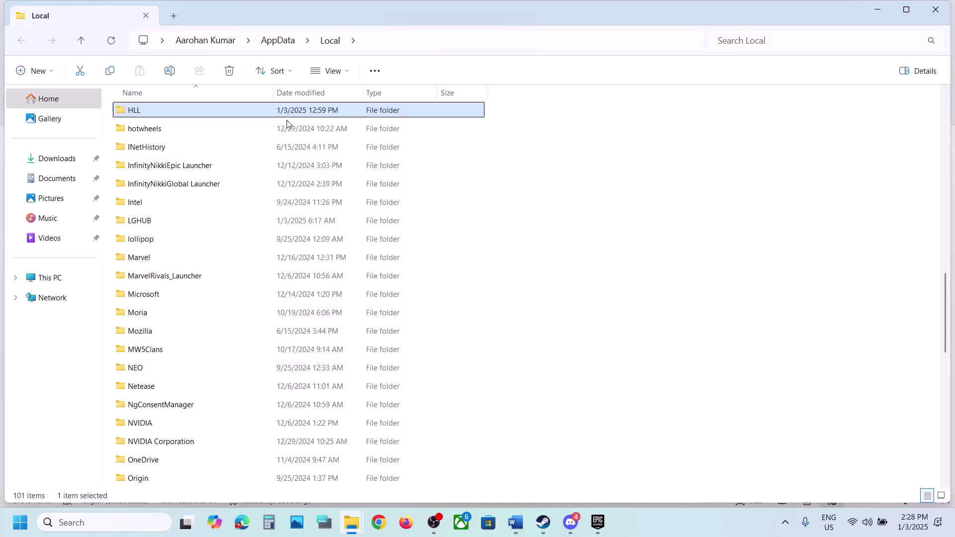
pyautogui.click(157, 228)
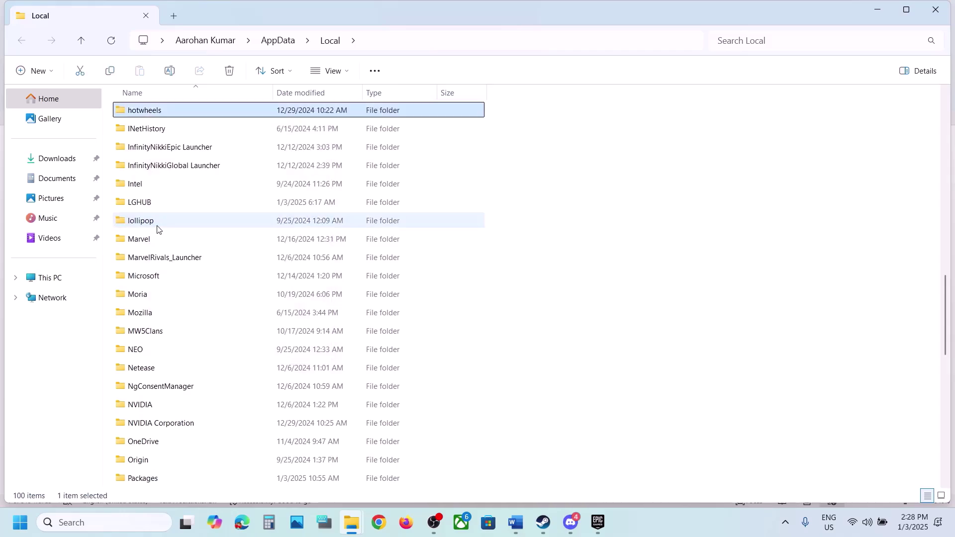
pyautogui.click(943, 9)
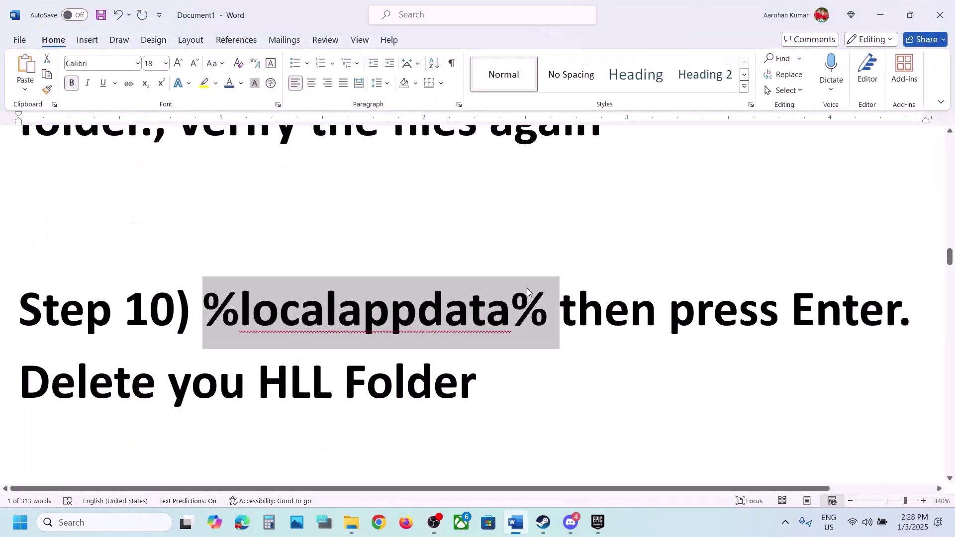
# Step: Go to Step 11 in the Word document and launch Command Prompt as administrator
pyautogui.doubleClick(448, 329)
pyautogui.scroll(-5, 448, 329)
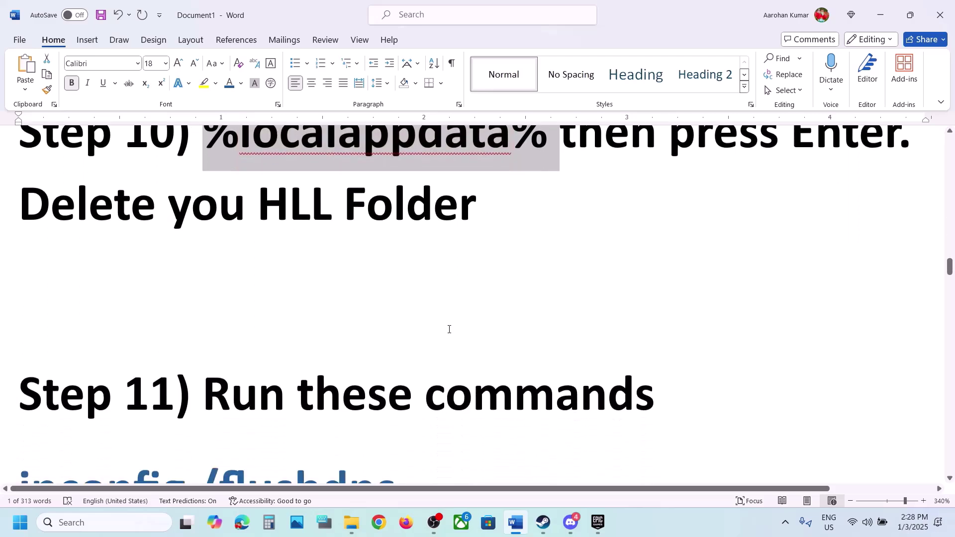
pyautogui.scroll(-2, 414, 316)
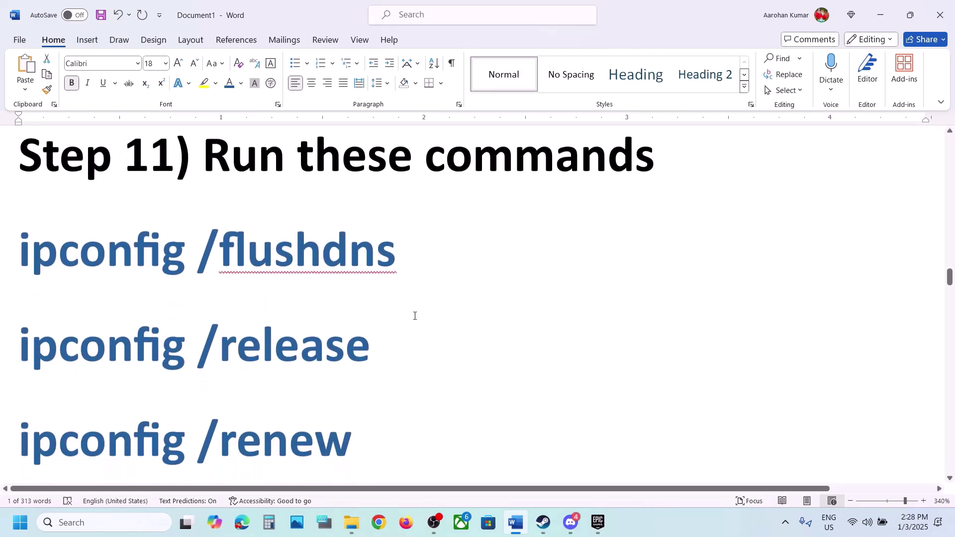
pyautogui.click(93, 523)
pyautogui.write('cmd')
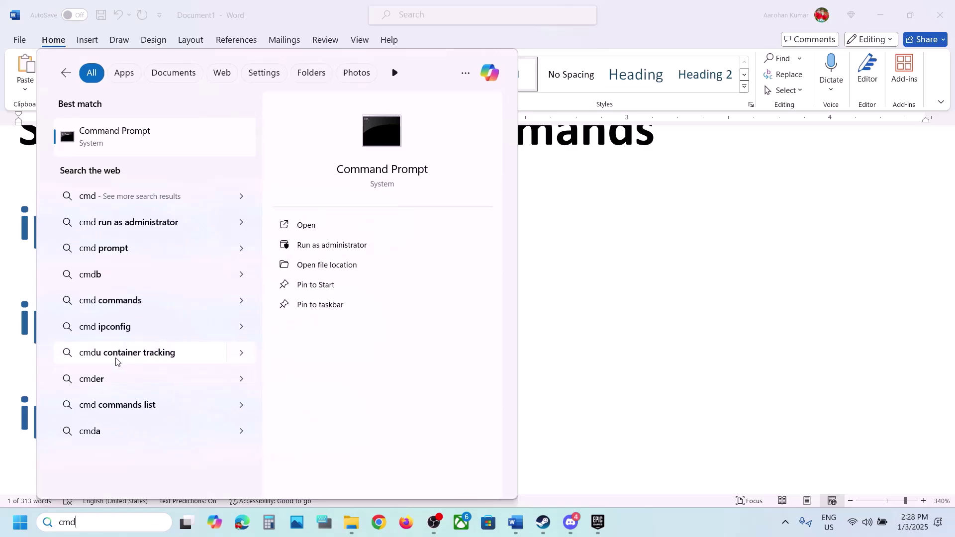
pyautogui.rightClick(138, 142)
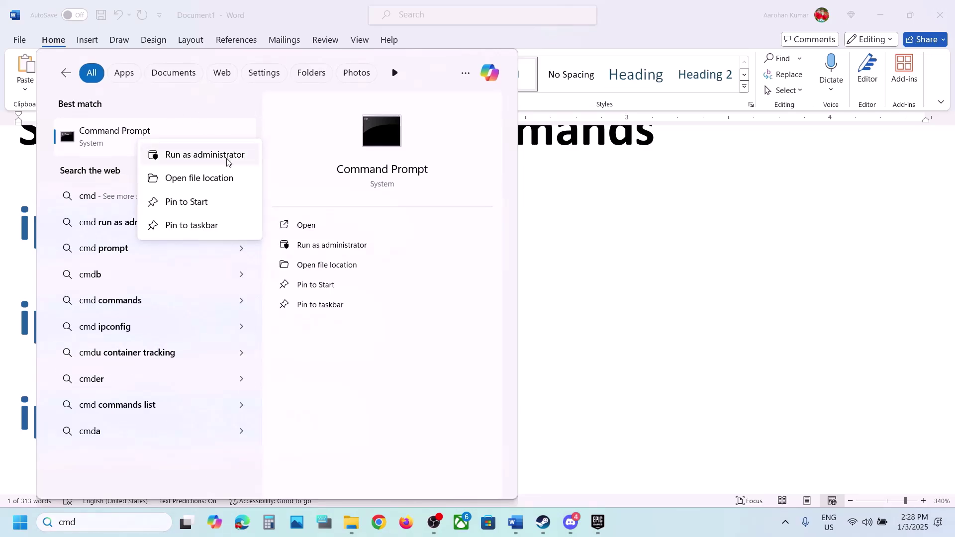
pyautogui.click(205, 156)
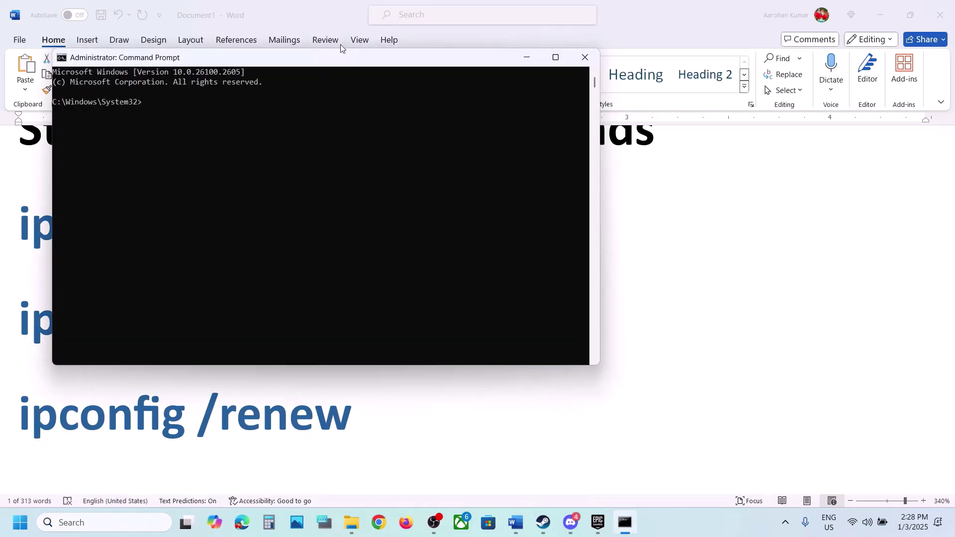
# Step: Copy the ipconfig /flushdns command from the Word document and run it in the administrator Command Prompt
pyautogui.moveTo(336, 60); pyautogui.dragTo(553, 125)
pyautogui.tripleClick(207, 219)
pyautogui.press('super+c')
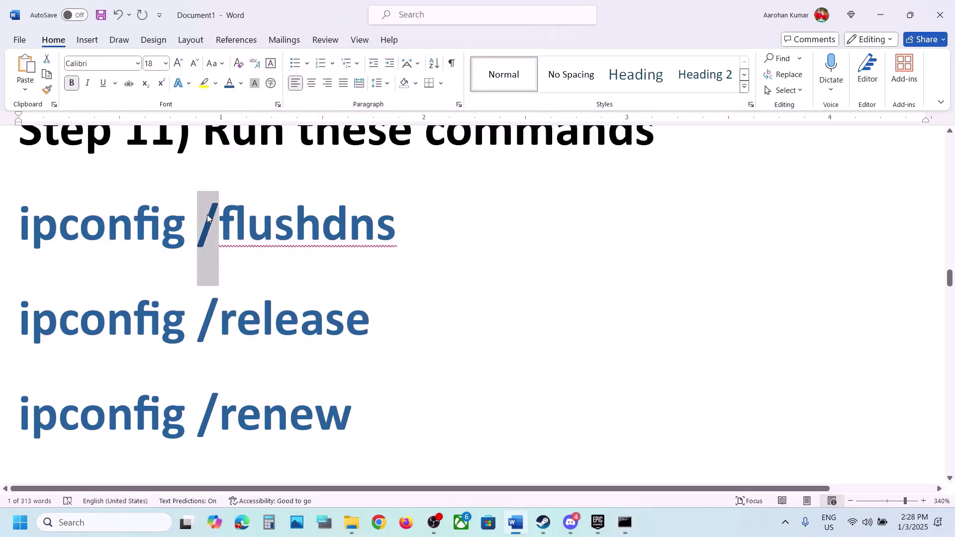
pyautogui.click(626, 522)
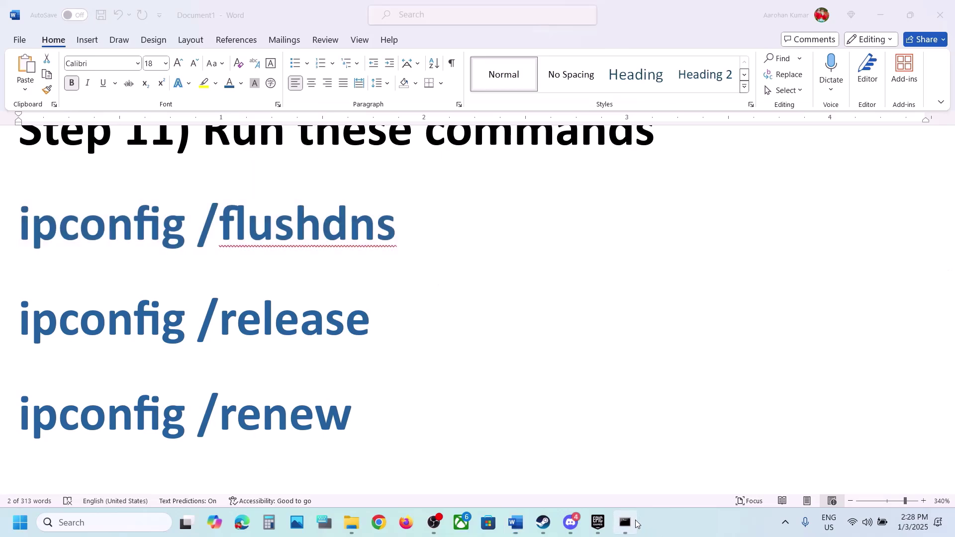
pyautogui.rightClick(549, 278)
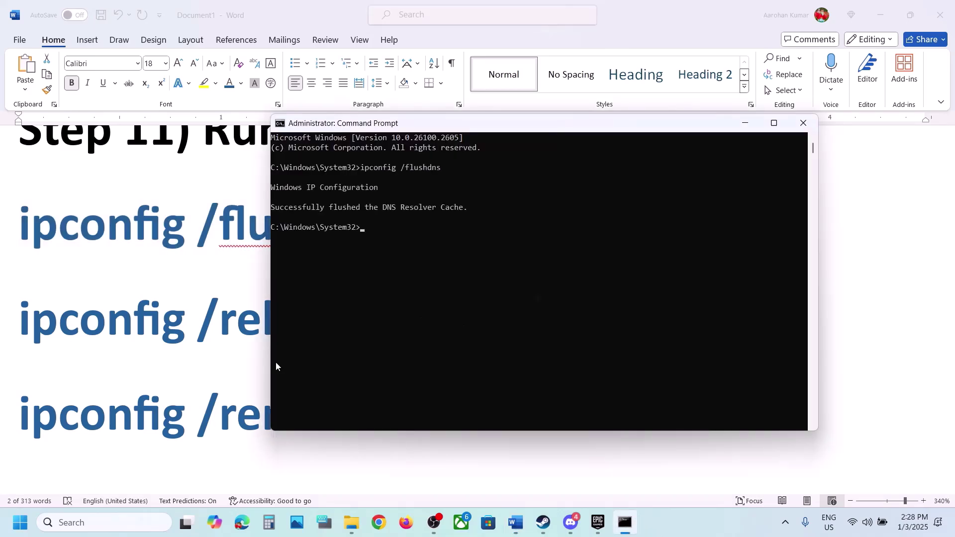
# Step: Copy ipconfig /release from the Word document and run it in Command Prompt
pyautogui.tripleClick(179, 337)
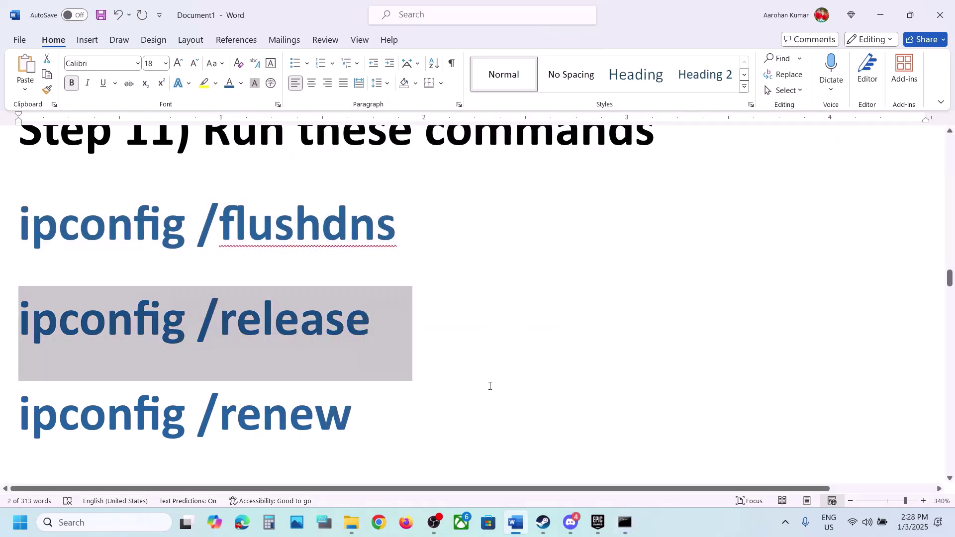
pyautogui.click(620, 517)
pyautogui.write('ipconfig /release')
pyautogui.press('Return')
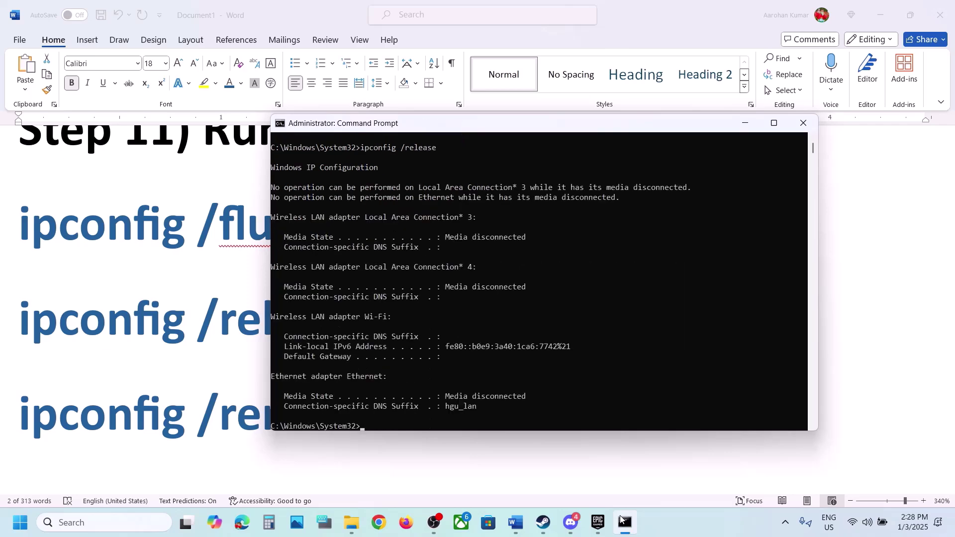
# Step: Copy ipconfig /renew from the document, run it in Command Prompt, and return to Word
pyautogui.tripleClick(219, 433)
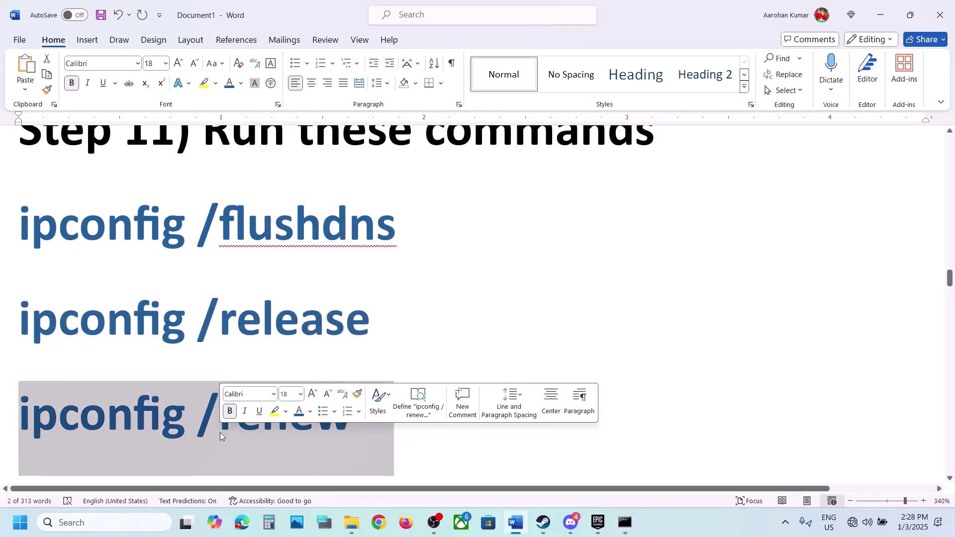
pyautogui.click(625, 523)
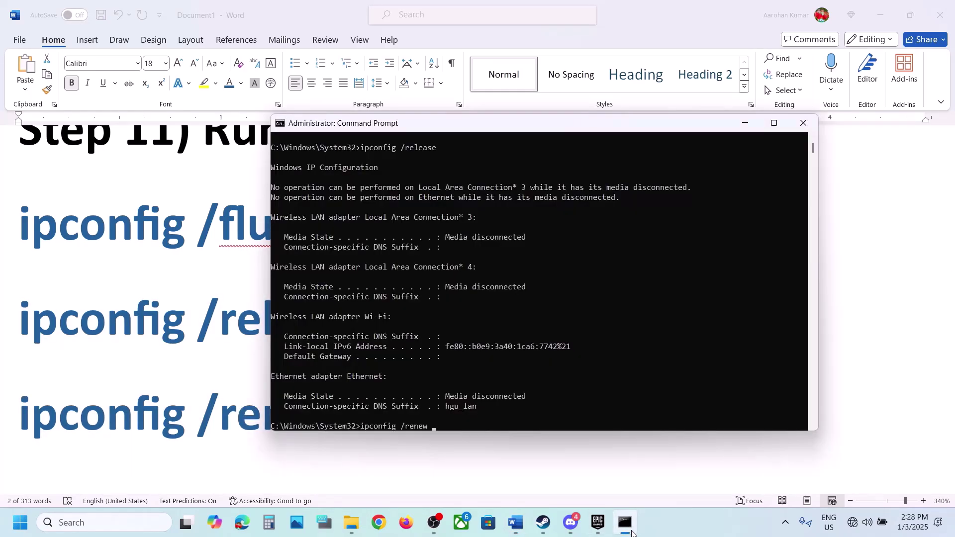
pyautogui.press('Return')
pyautogui.click(579, 527)
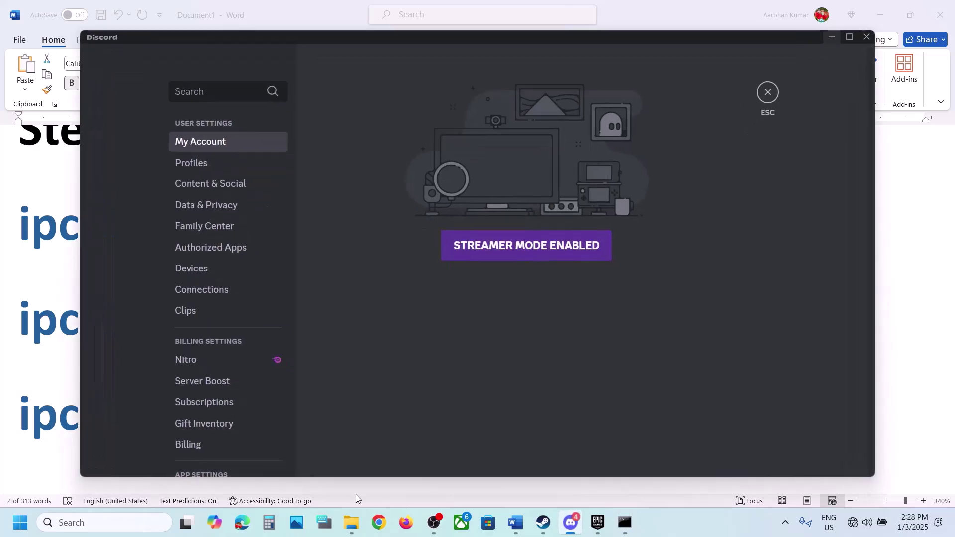
pyautogui.click(28, 388)
# Step: Copy netsh winsock reset from the Word document and execute it in Command Prompt
pyautogui.scroll(-5, 292, 379)
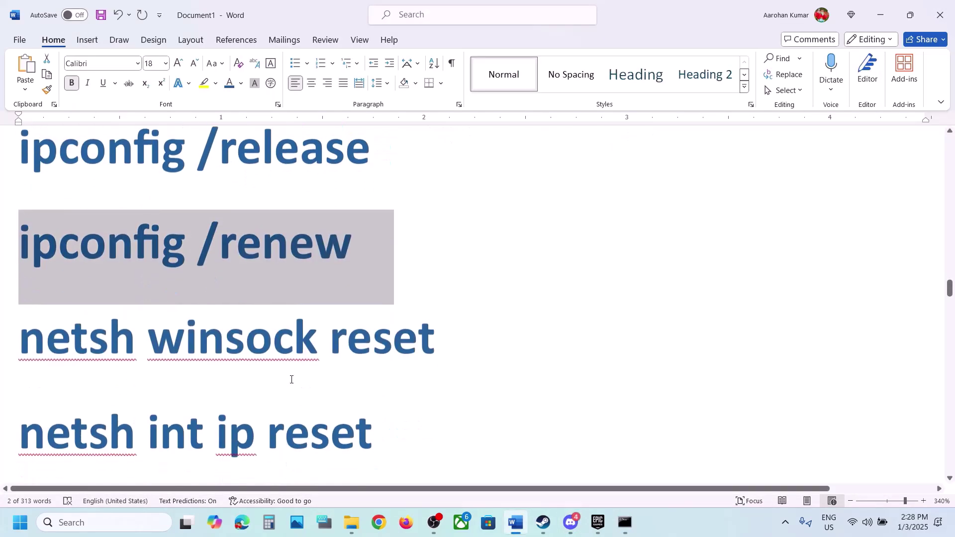
pyautogui.tripleClick(254, 242)
pyautogui.hotkey('ctrl', 'c')
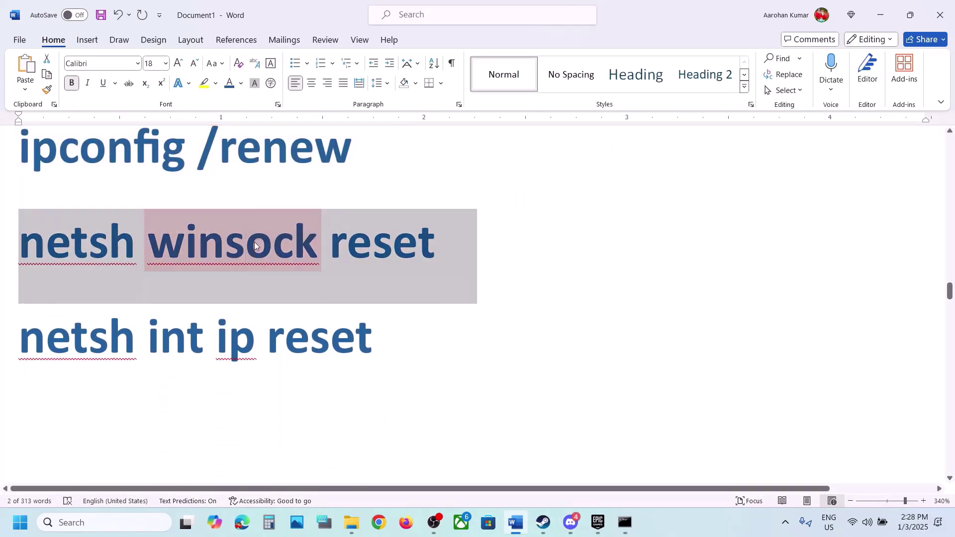
pyautogui.click(628, 522)
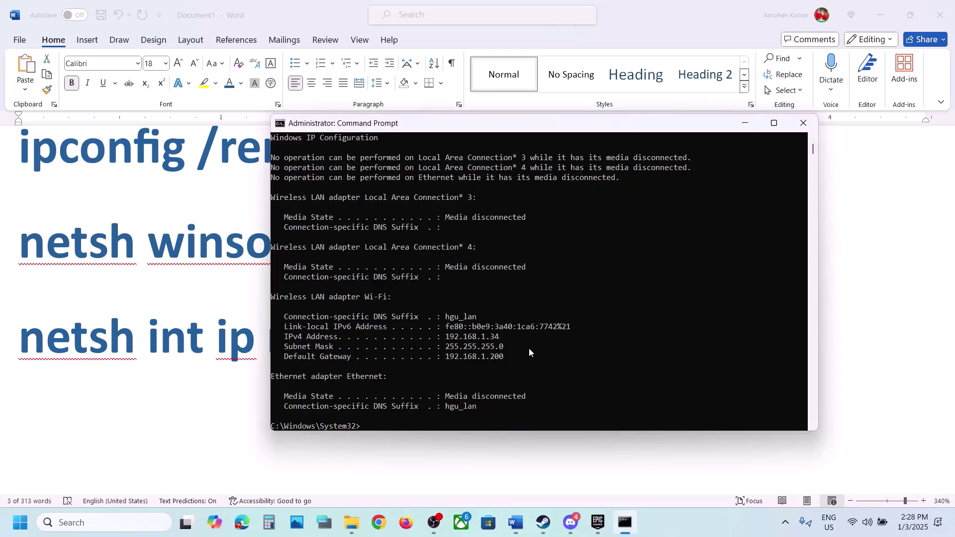
pyautogui.hotkey('ctrl', 'v')
pyautogui.press('Return')
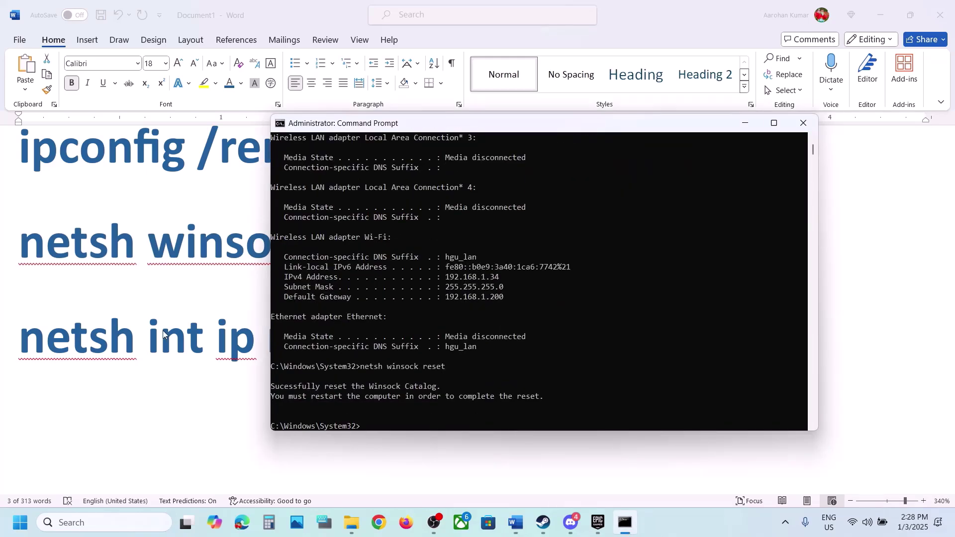
# Step: Copy netsh int ip reset from the document, run it in Command Prompt, and close the Command Prompt window
pyautogui.click(163, 333)
pyautogui.tripleClick(159, 333)
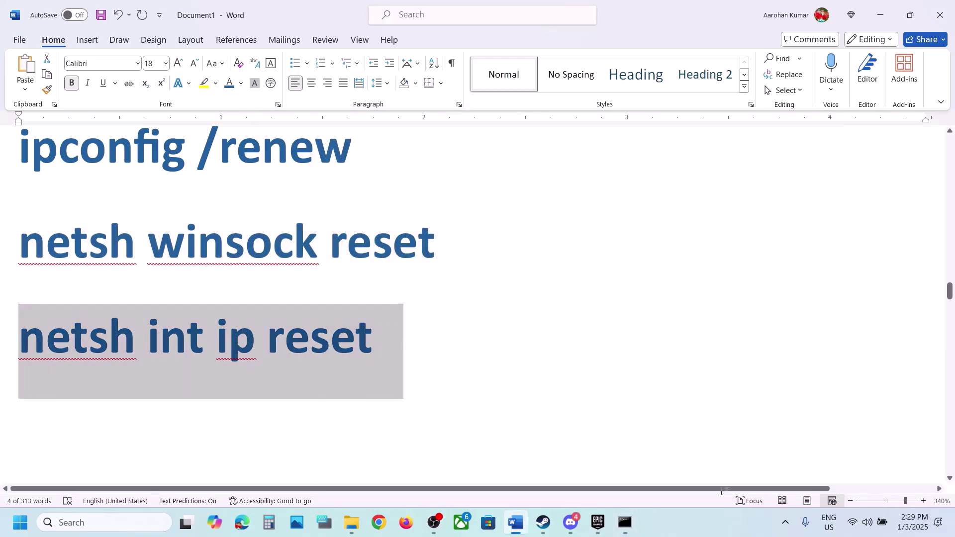
pyautogui.click(623, 525)
pyautogui.write('netsh int ip reset')
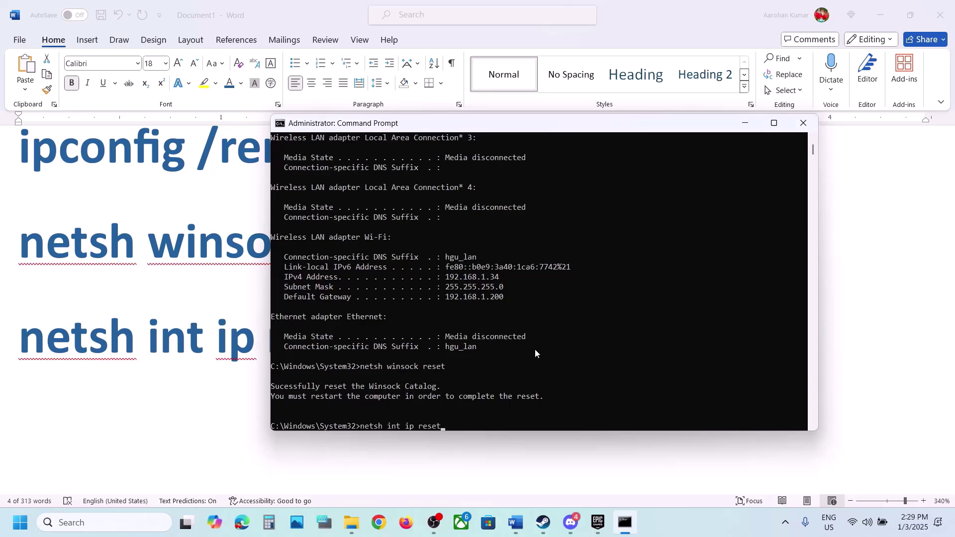
pyautogui.press('Return')
pyautogui.moveTo(285, 397); pyautogui.dragTo(482, 387)
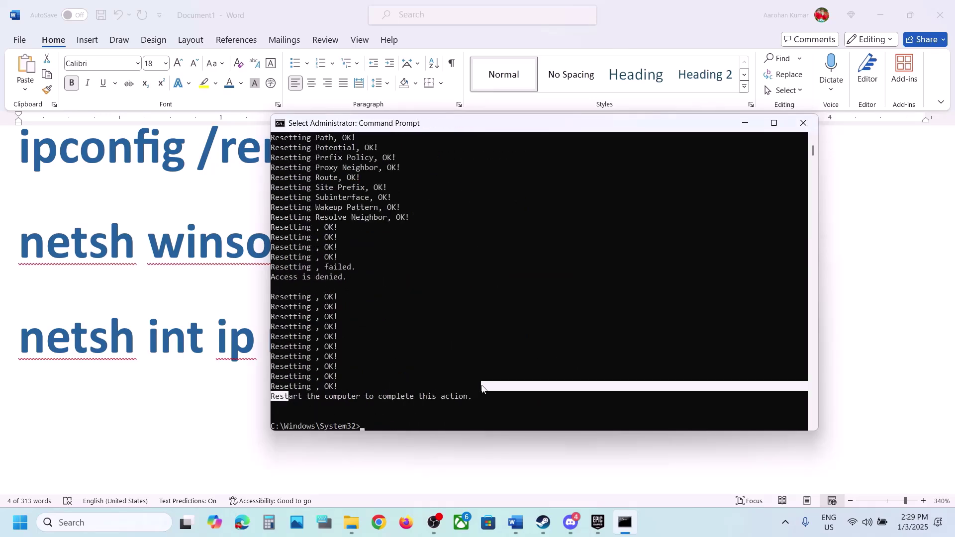
pyautogui.click(803, 123)
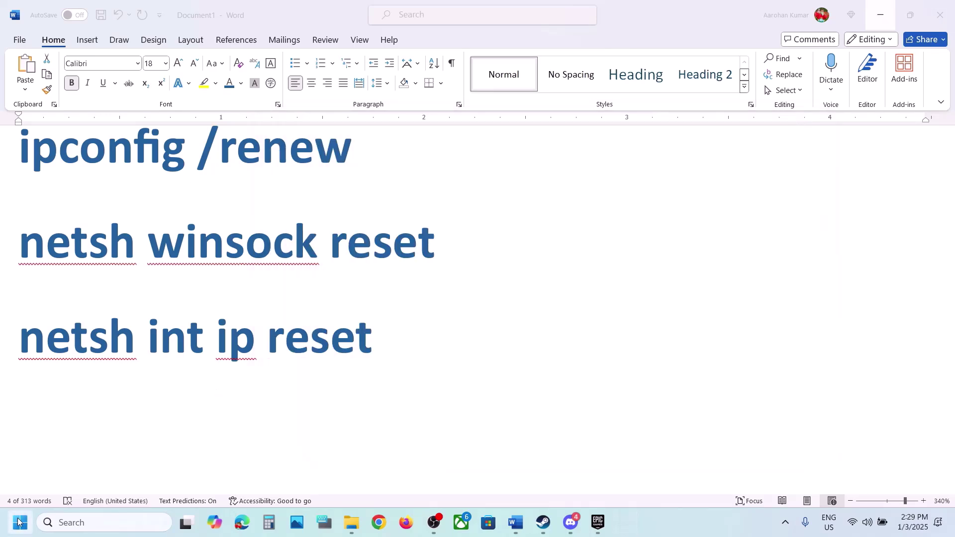
# Step: Show the Windows power options for restarting the computer, dismiss them, and go to Step 12 in the Word document
pyautogui.click(19, 522)
pyautogui.click(355, 481)
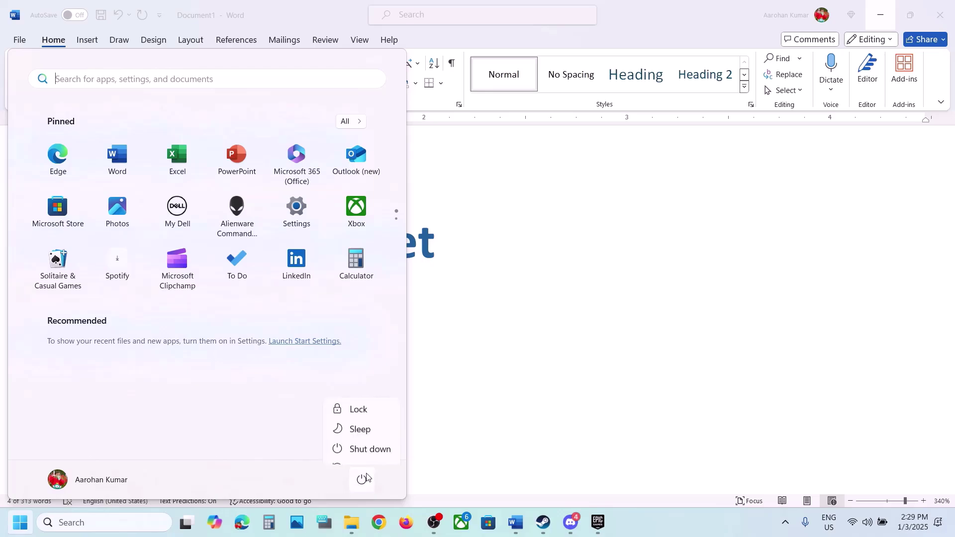
pyautogui.click(565, 368)
pyautogui.click(563, 368)
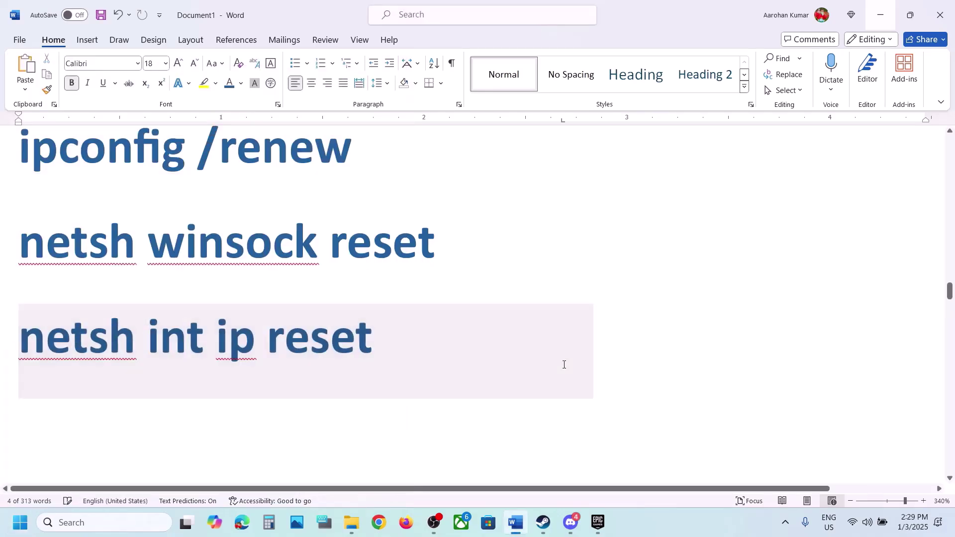
pyautogui.scroll(-5, 564, 368)
pyautogui.scroll(-2, 564, 364)
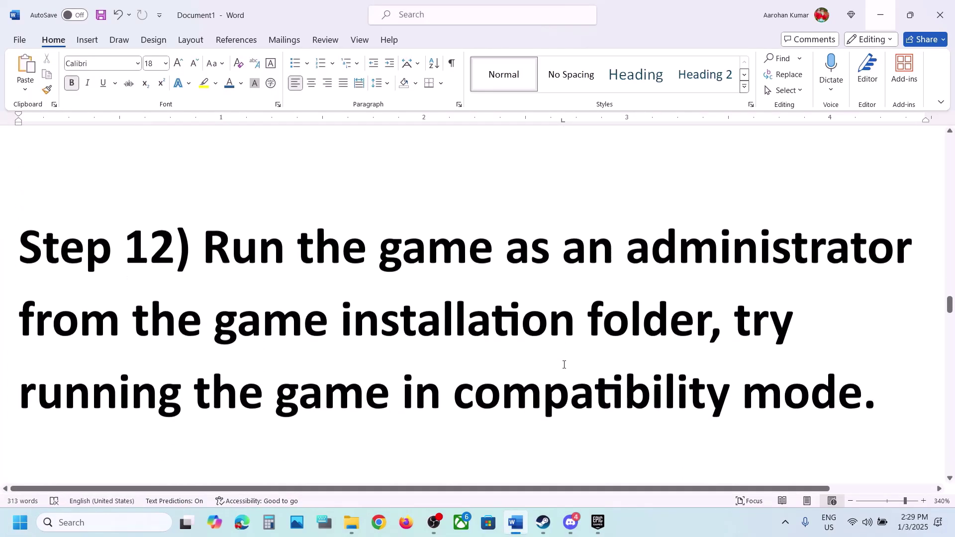
# Step: Highlight the Step 12 instruction about running as administrator, then switch to Steam and show the option to browse Hell Let Loose's local files
pyautogui.moveTo(199, 225); pyautogui.dragTo(668, 299)
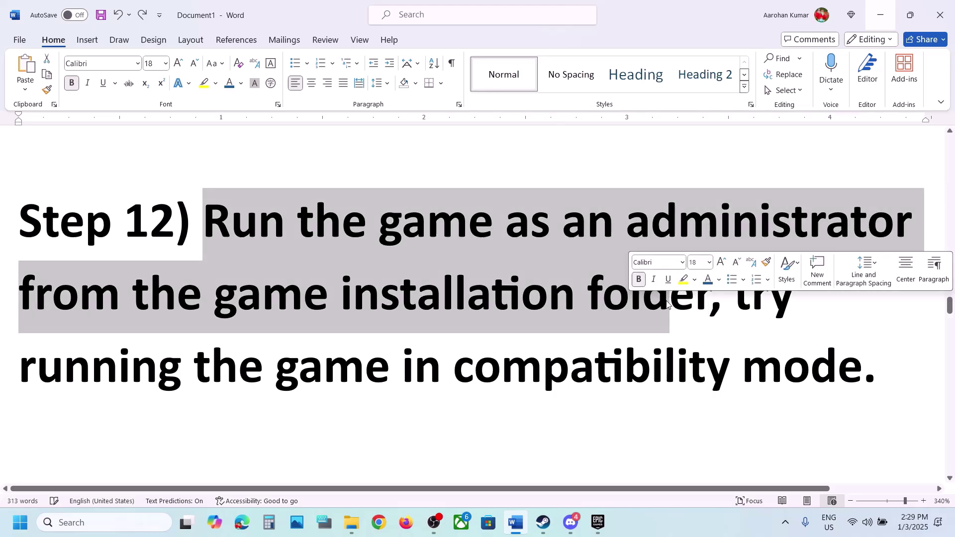
pyautogui.click(591, 531)
pyautogui.click(544, 530)
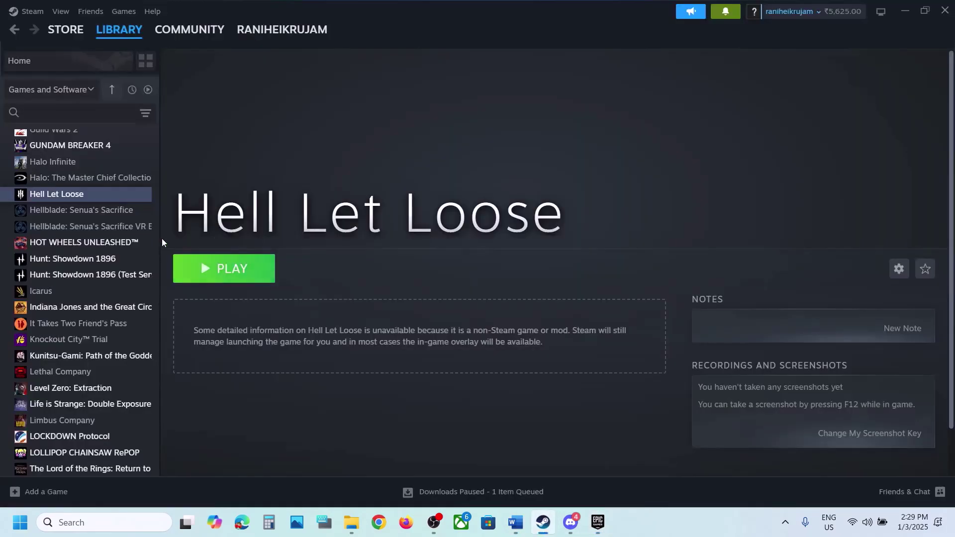
pyautogui.rightClick(125, 194)
pyautogui.moveTo(172, 267)
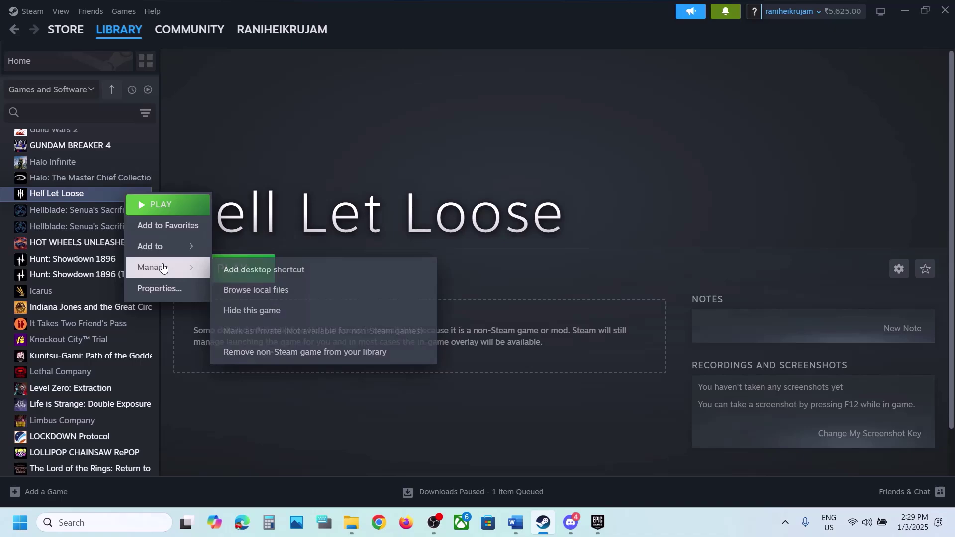
pyautogui.click(282, 297)
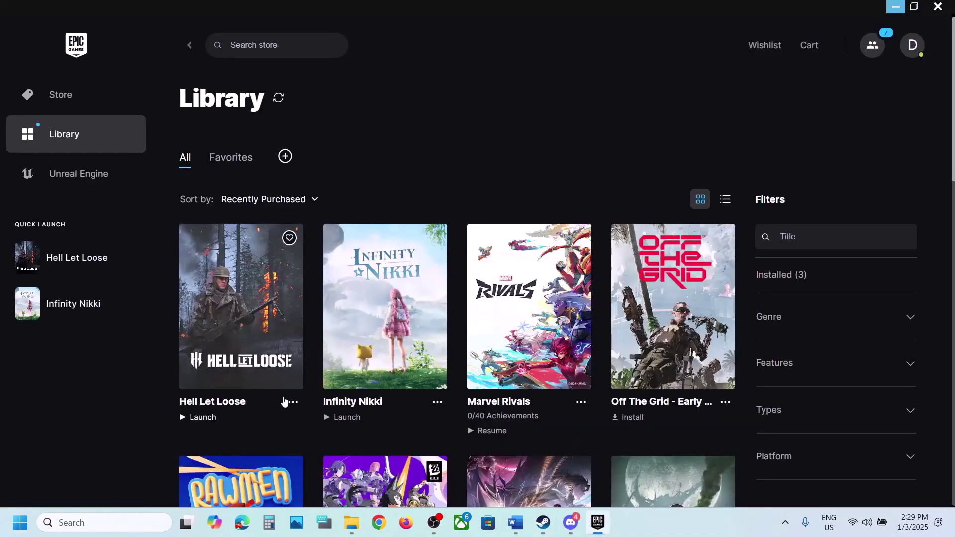
# Step: In the Epic Games library, open Hell Let Loose's installation folder from the game's management options
pyautogui.click(293, 403)
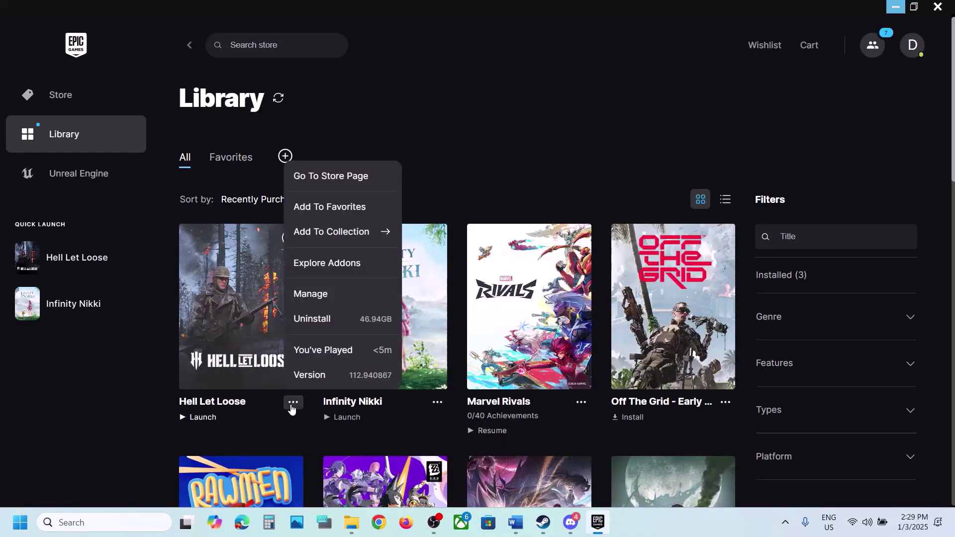
pyautogui.click(336, 292)
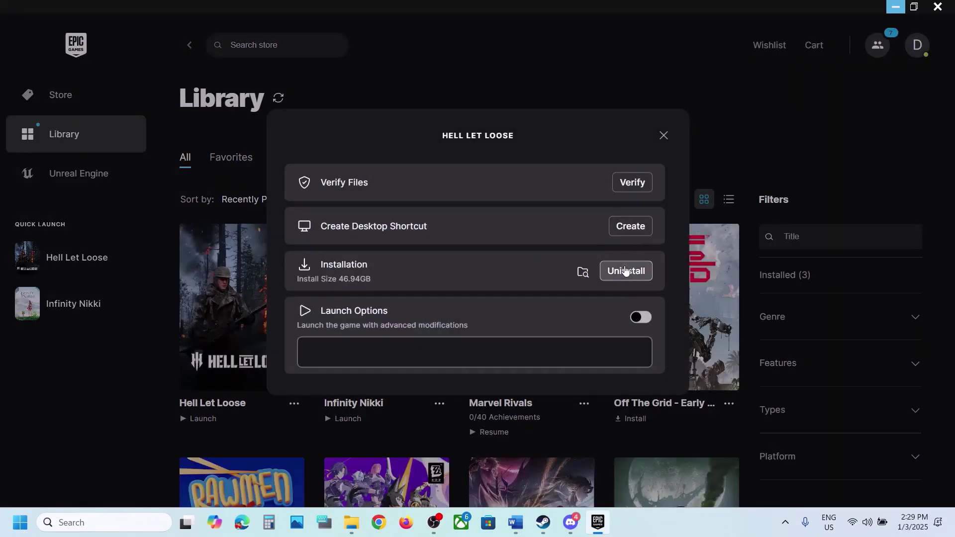
pyautogui.click(581, 272)
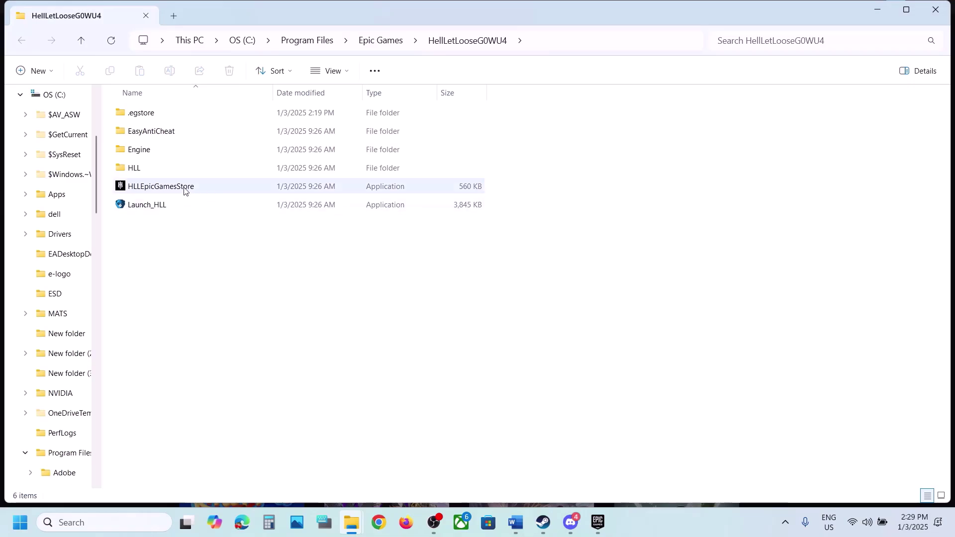
# Step: Show the run as administrator option for HLLEpicGamesStore and Launch_HLL without running either application
pyautogui.rightClick(164, 190)
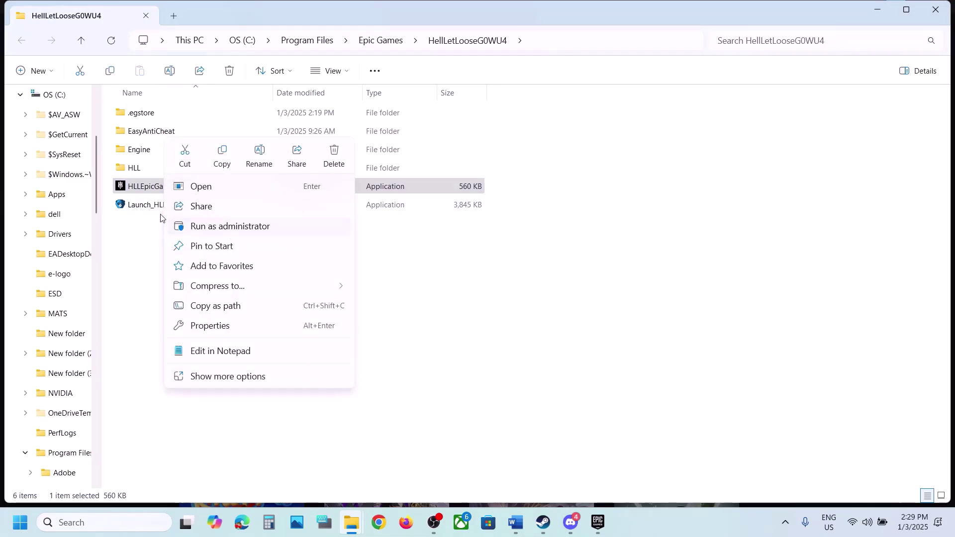
pyautogui.click(144, 206)
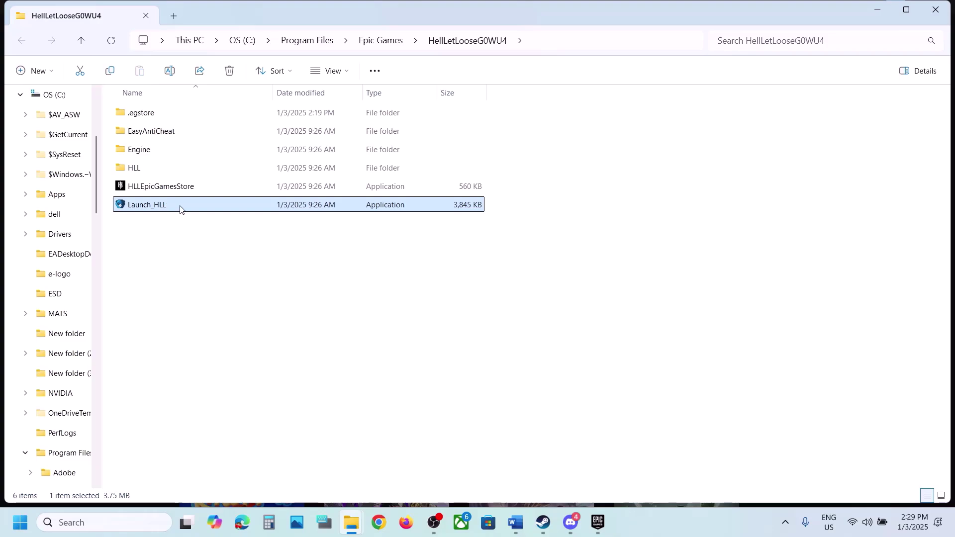
pyautogui.rightClick(163, 210)
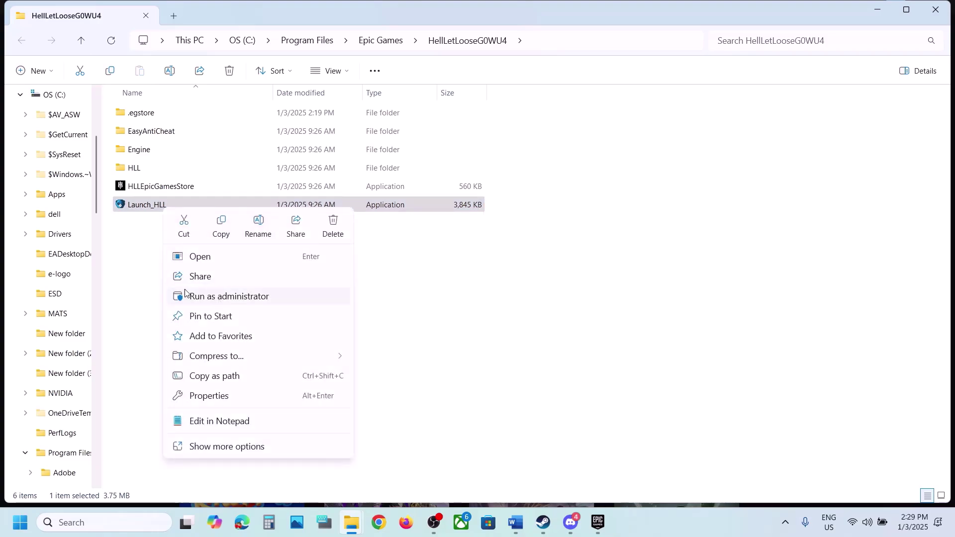
pyautogui.click(147, 268)
# Step: Open the HLL\Binaries\Win64 folder and show the available actions for HLLEpicGamesStore-Win64-Shipping
pyautogui.doubleClick(149, 169)
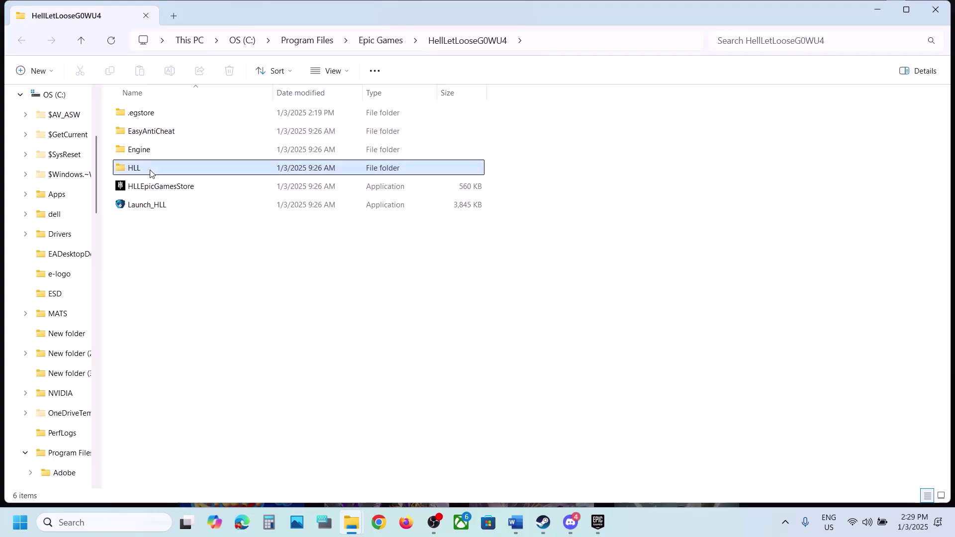
pyautogui.doubleClick(158, 113)
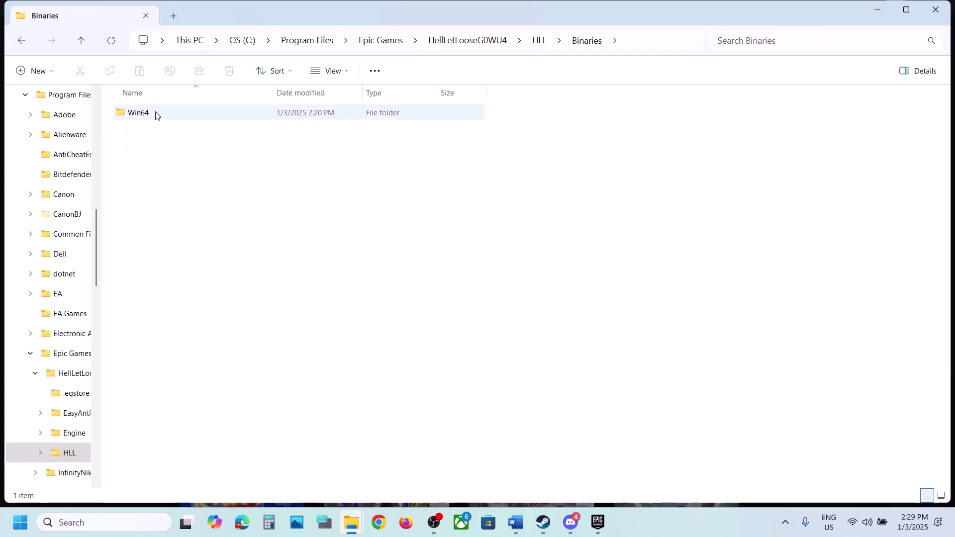
pyautogui.doubleClick(157, 113)
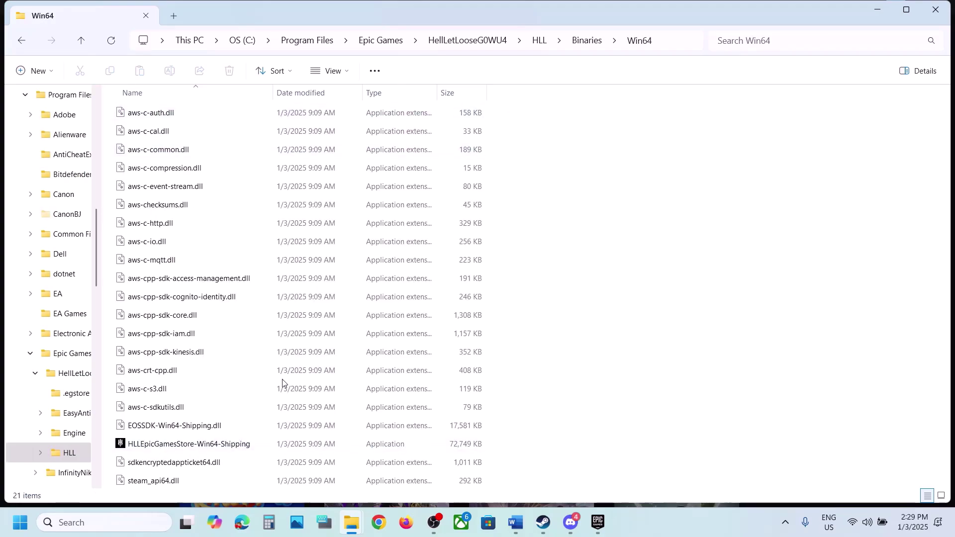
pyautogui.click(183, 450)
pyautogui.rightClick(183, 448)
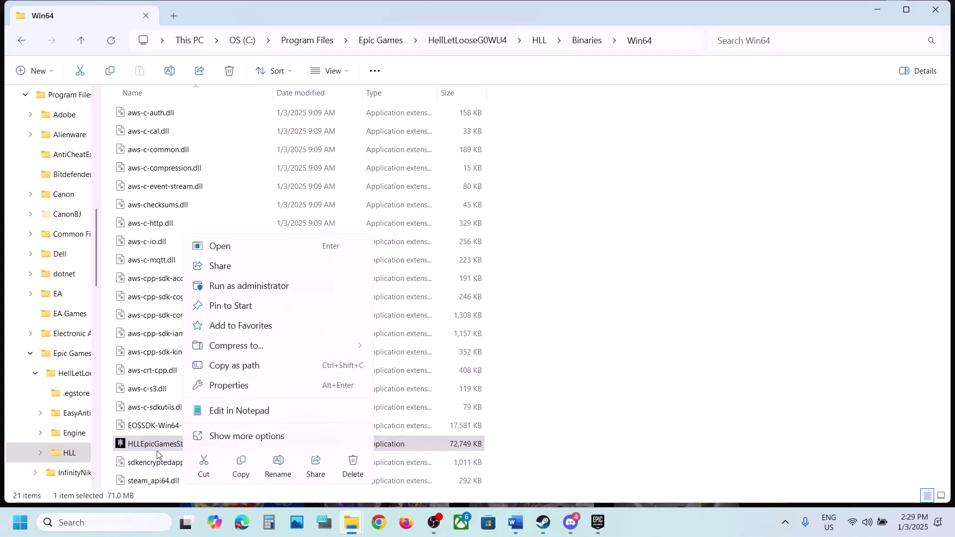
# Step: Set HLLEpicGamesStore-Win64-Shipping to run as an administrator in its compatibility properties and apply the setting
pyautogui.click(156, 449)
pyautogui.rightClick(161, 447)
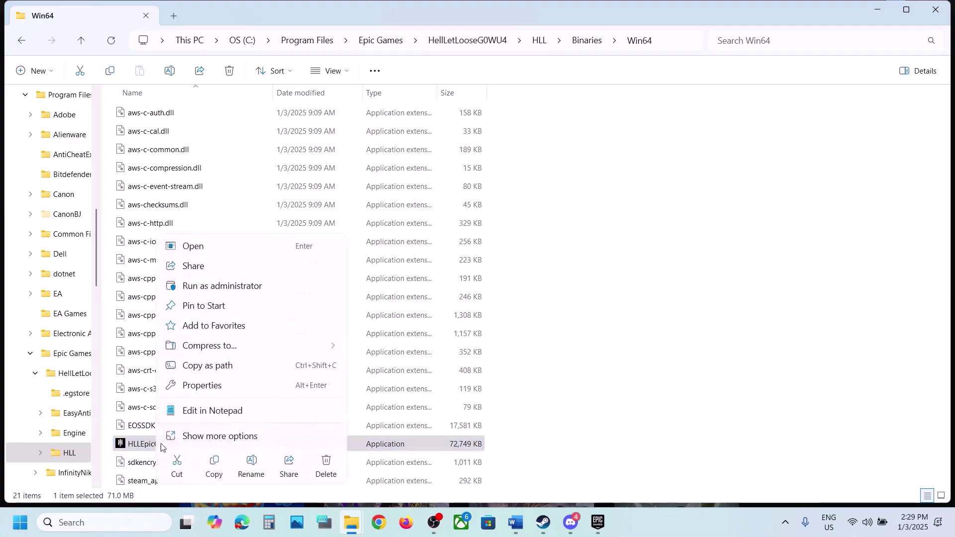
pyautogui.click(201, 386)
pyautogui.click(281, 198)
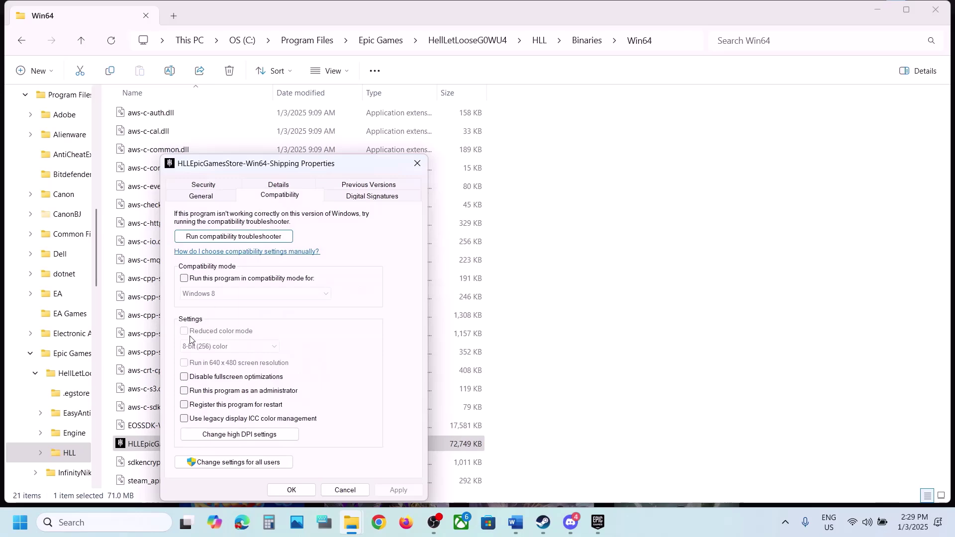
pyautogui.click(184, 391)
pyautogui.click(397, 490)
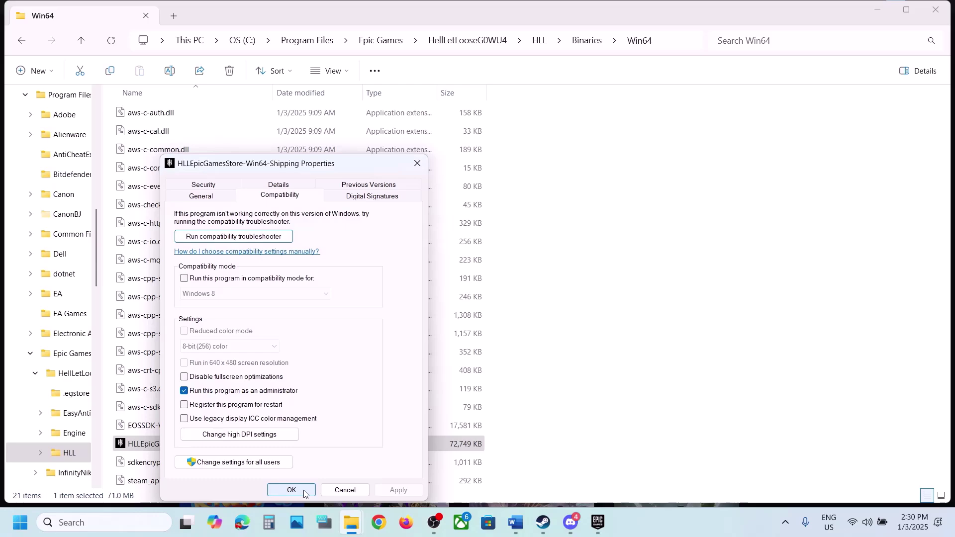
# Step: Apply compatibility mode for Windows 8, switch it to Windows 7, and apply it with fullscreen optimizations disabled
pyautogui.click(184, 279)
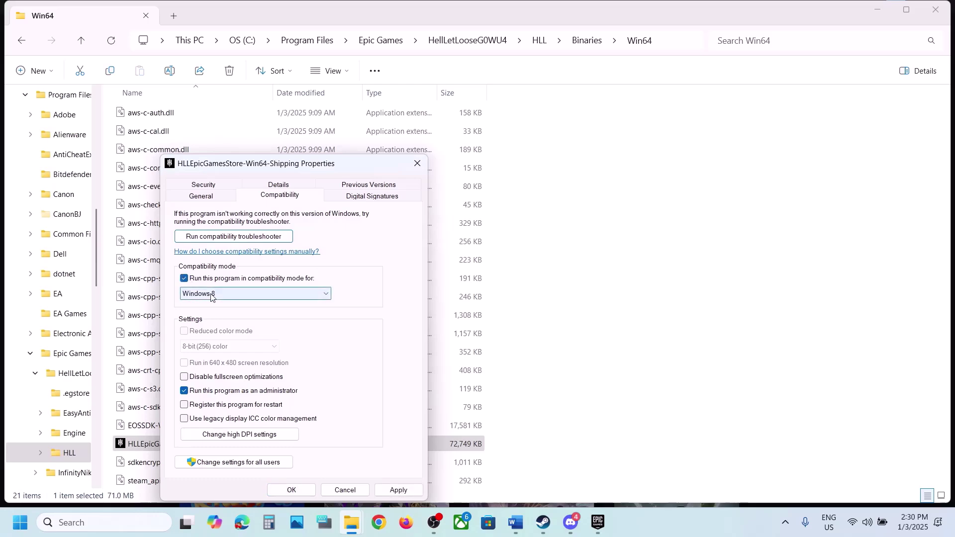
pyautogui.click(402, 495)
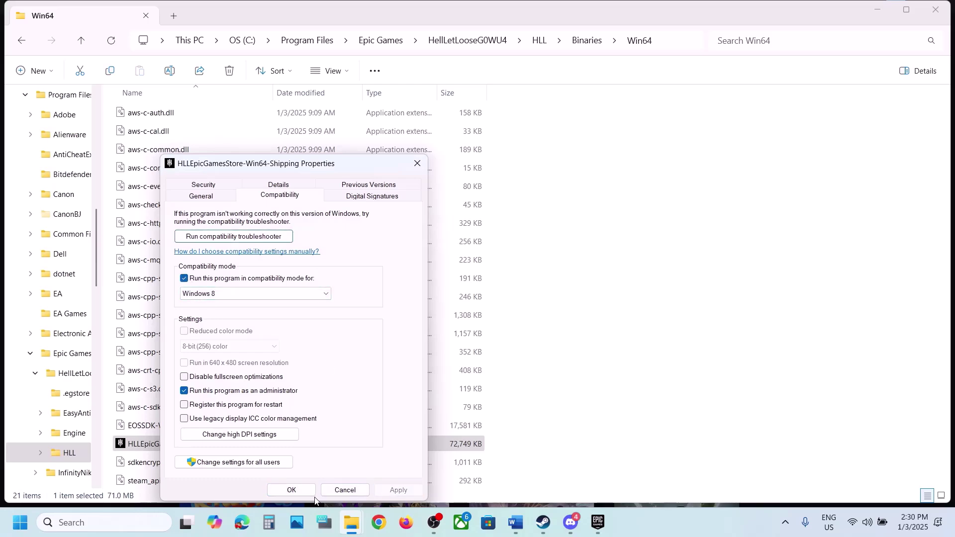
pyautogui.click(250, 296)
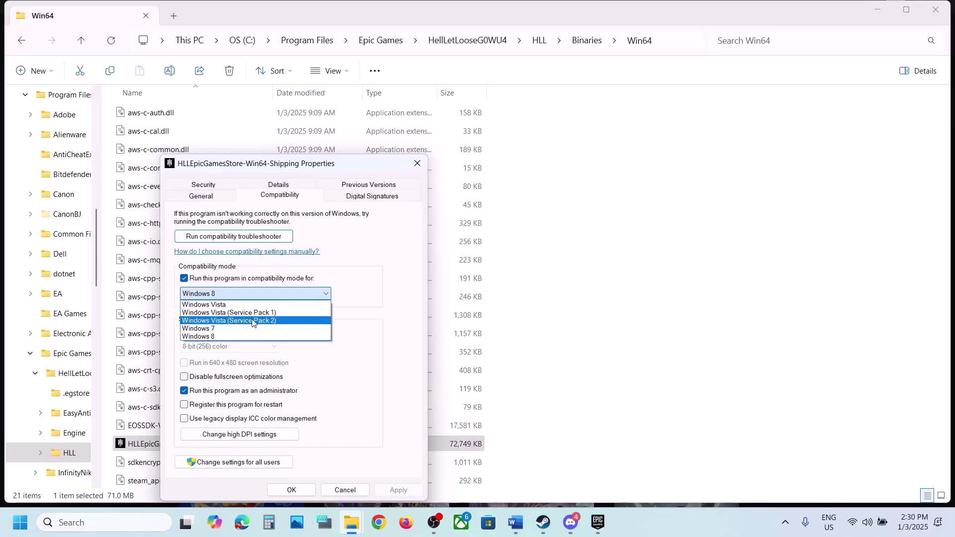
pyautogui.click(234, 327)
pyautogui.click(398, 490)
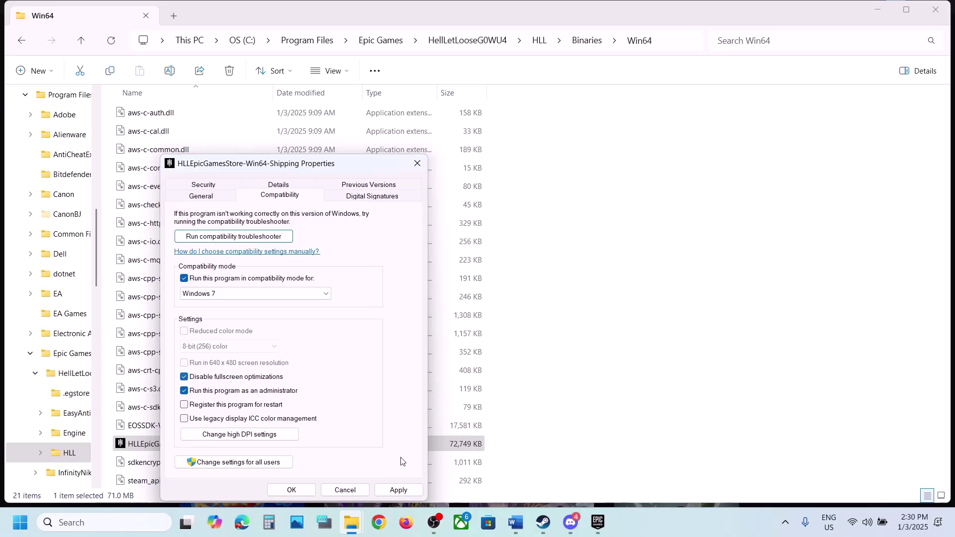
pyautogui.click(393, 491)
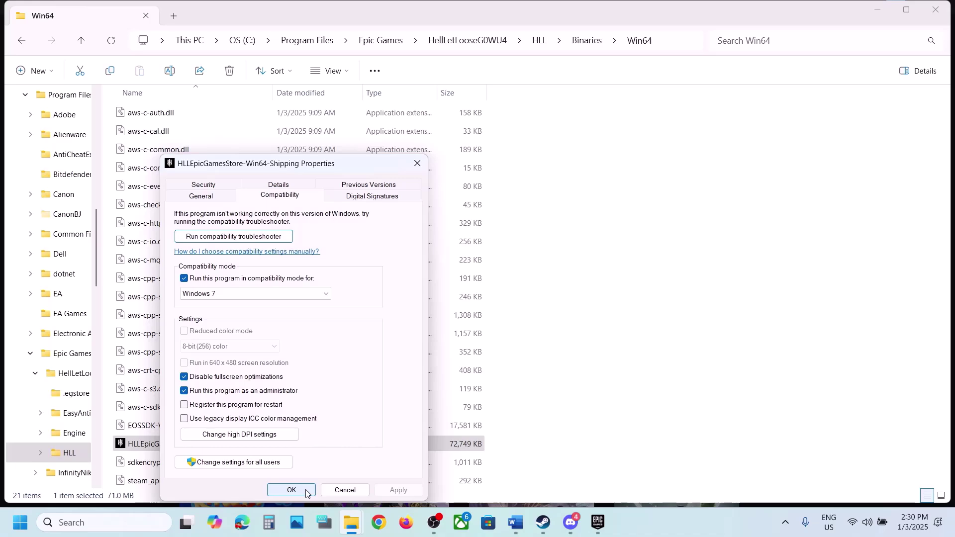
# Step: Close the properties, go back up to the game's installation folder, and reopen the HLL\Binaries\Win64 folder
pyautogui.click(79, 40)
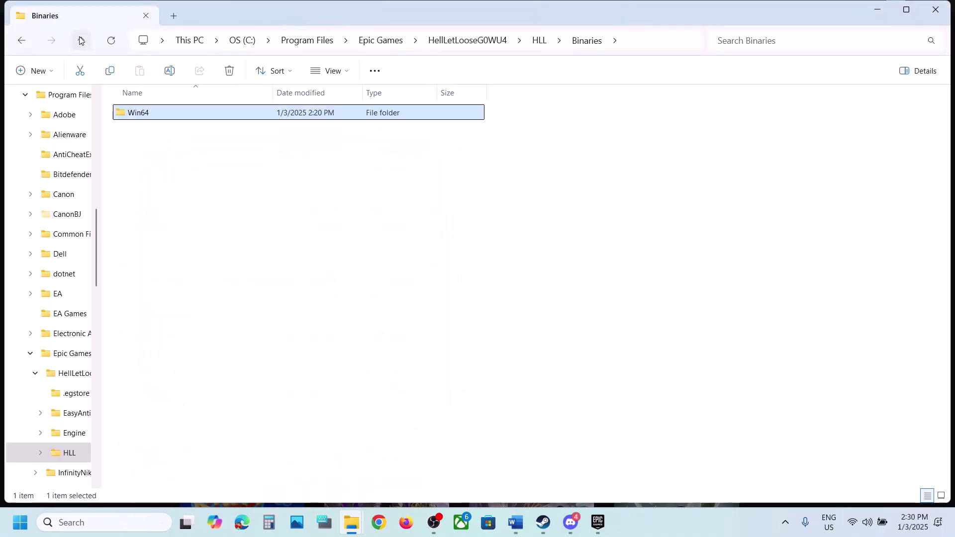
pyautogui.click(79, 40)
pyautogui.click(79, 40)
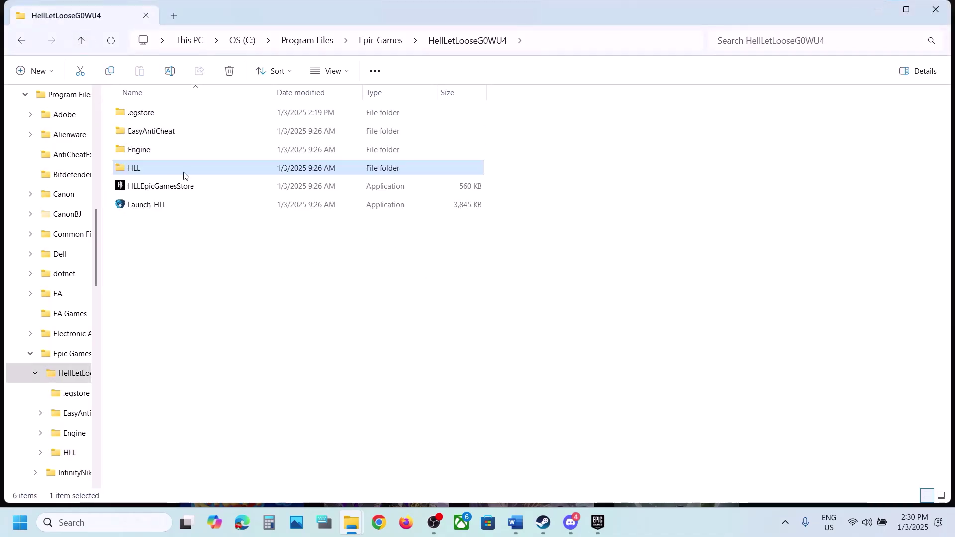
pyautogui.click(156, 187)
pyautogui.doubleClick(137, 168)
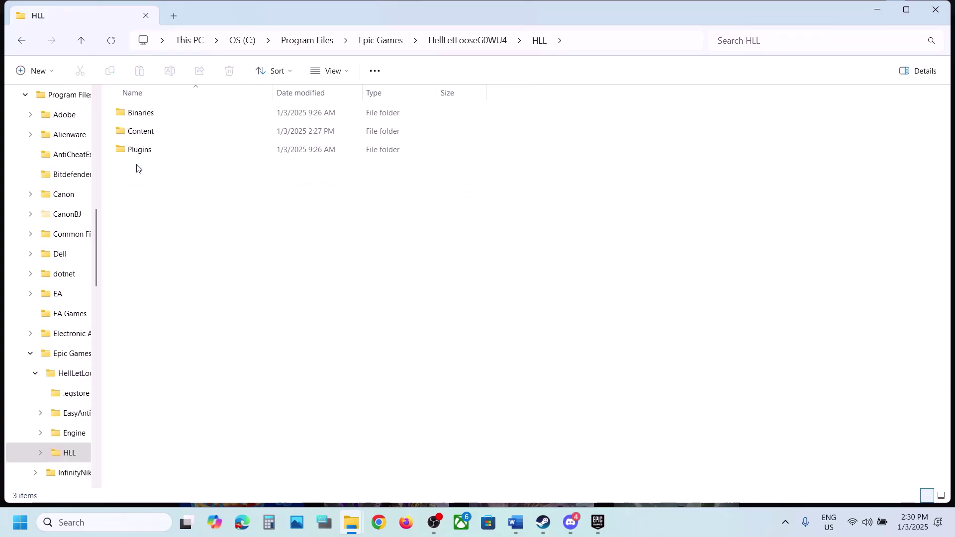
pyautogui.doubleClick(144, 116)
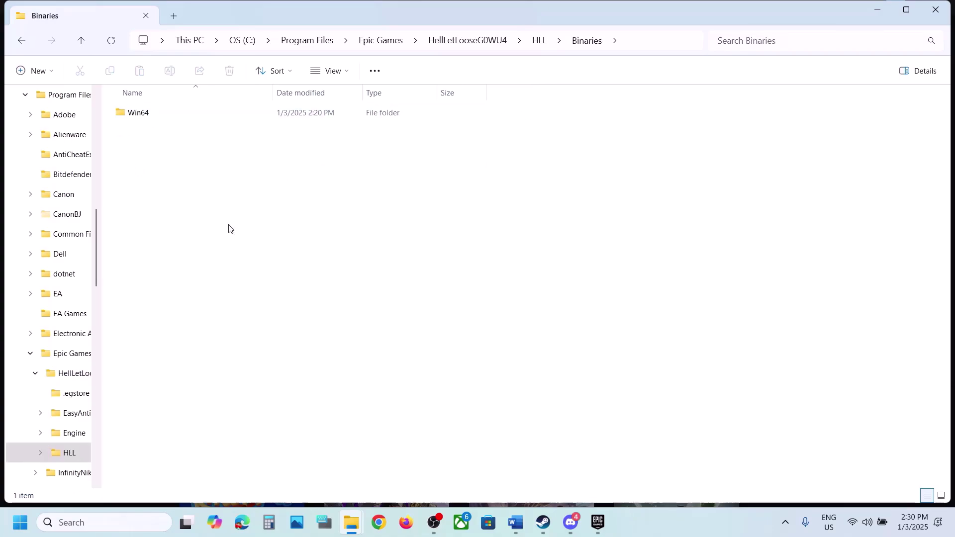
pyautogui.doubleClick(144, 118)
# Step: Turn off compatibility mode, disabled fullscreen optimizations, and run as administrator for HLLEpicGamesStore-Win64-Shipping, and save the properties
pyautogui.rightClick(154, 448)
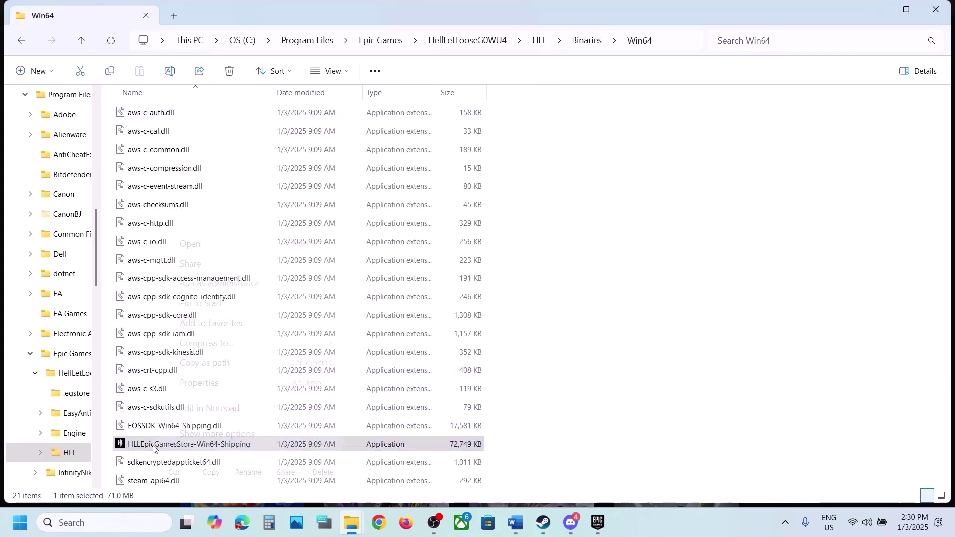
pyautogui.click(208, 383)
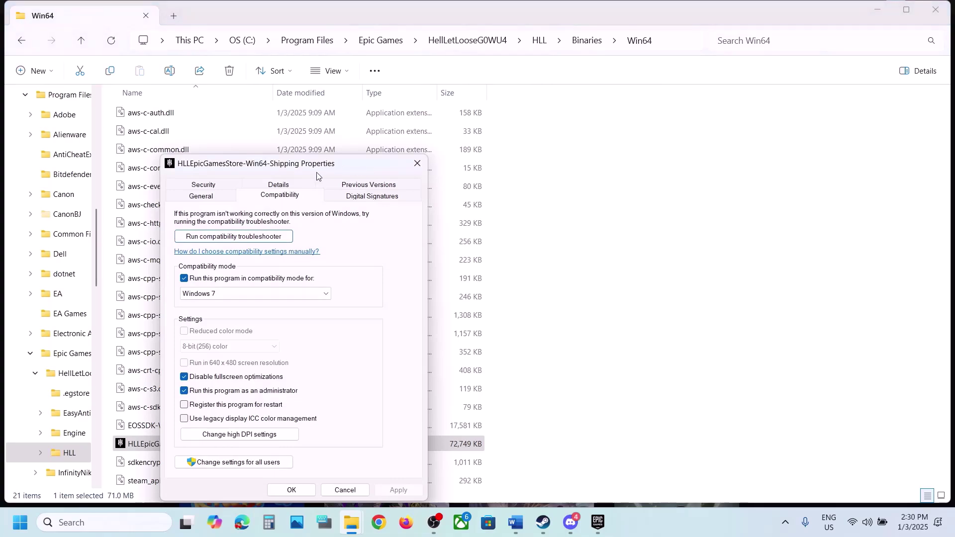
pyautogui.click(184, 279)
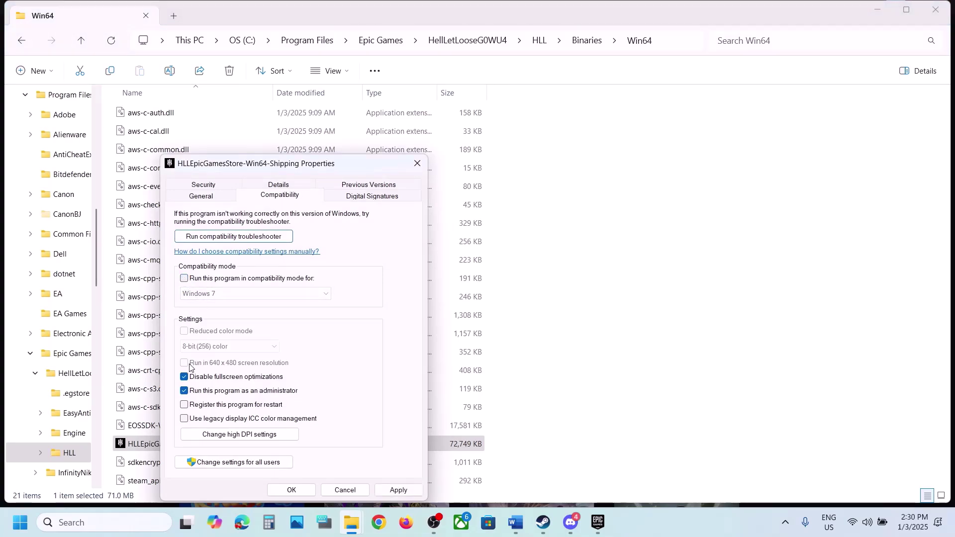
pyautogui.click(184, 377)
pyautogui.click(184, 391)
pyautogui.click(383, 490)
pyautogui.click(298, 491)
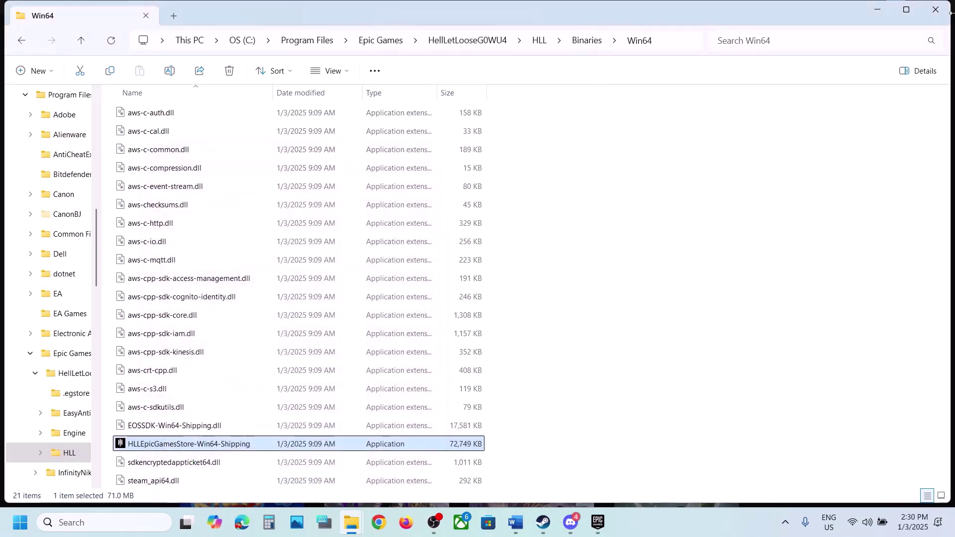
# Step: Close the game folder and the Hell Let Loose management dialog, and return to the Word document
pyautogui.click(925, 7)
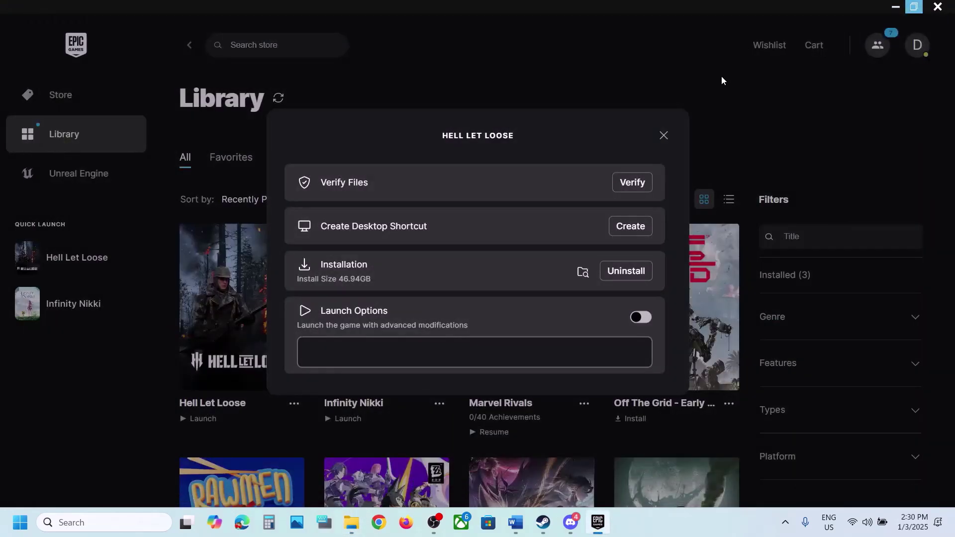
pyautogui.click(663, 135)
pyautogui.click(516, 522)
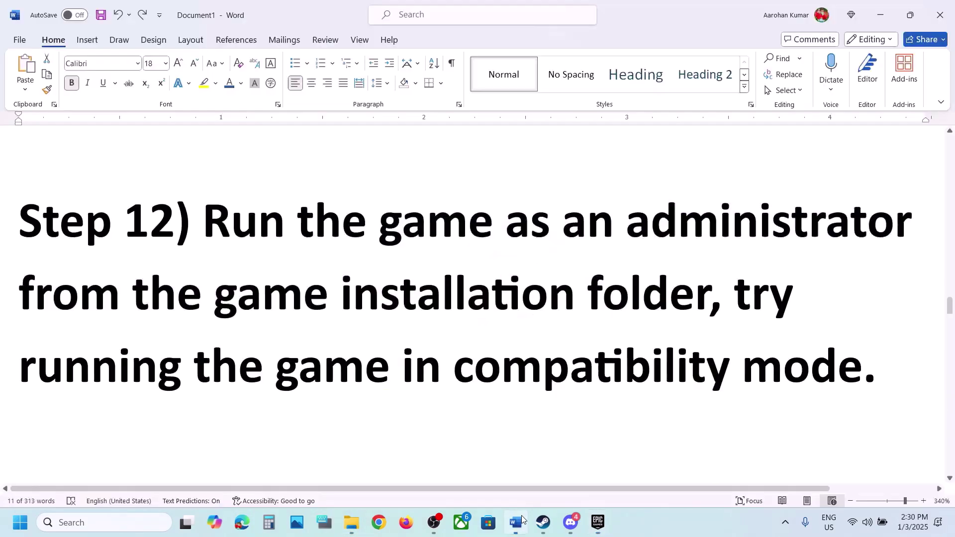
# Step: Highlight the Step 13 instruction about updating Windows to the latest version and open Windows Settings
pyautogui.scroll(-5, 484, 418)
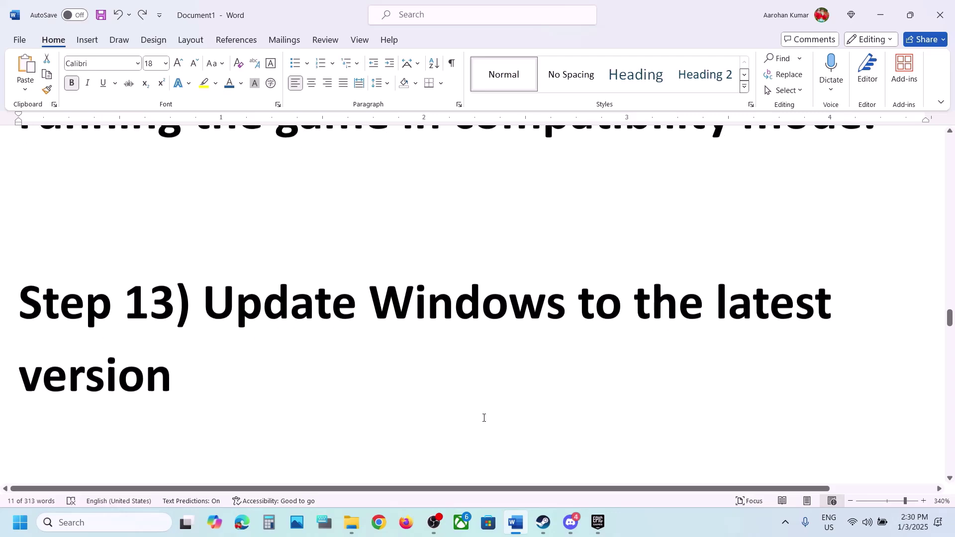
pyautogui.moveTo(207, 296); pyautogui.dragTo(296, 347)
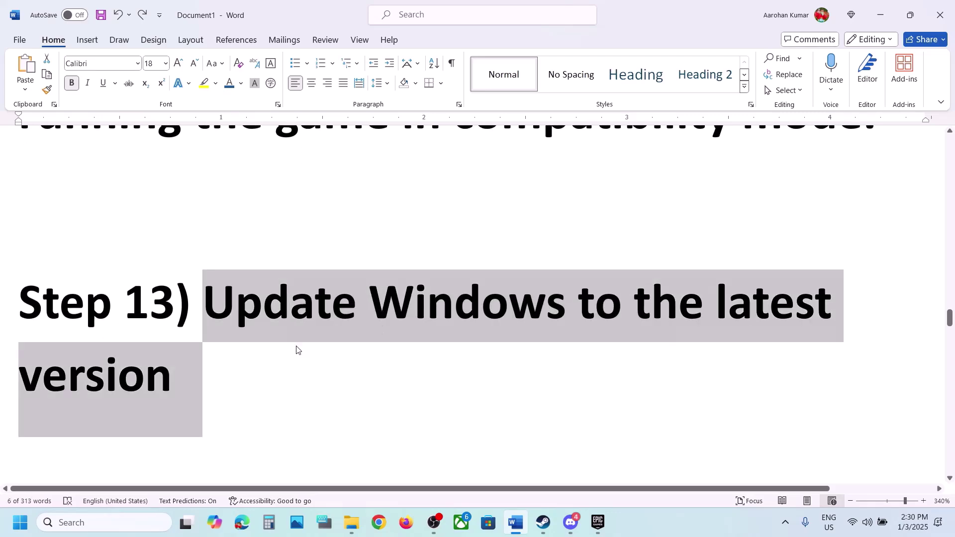
pyautogui.press('super+i')
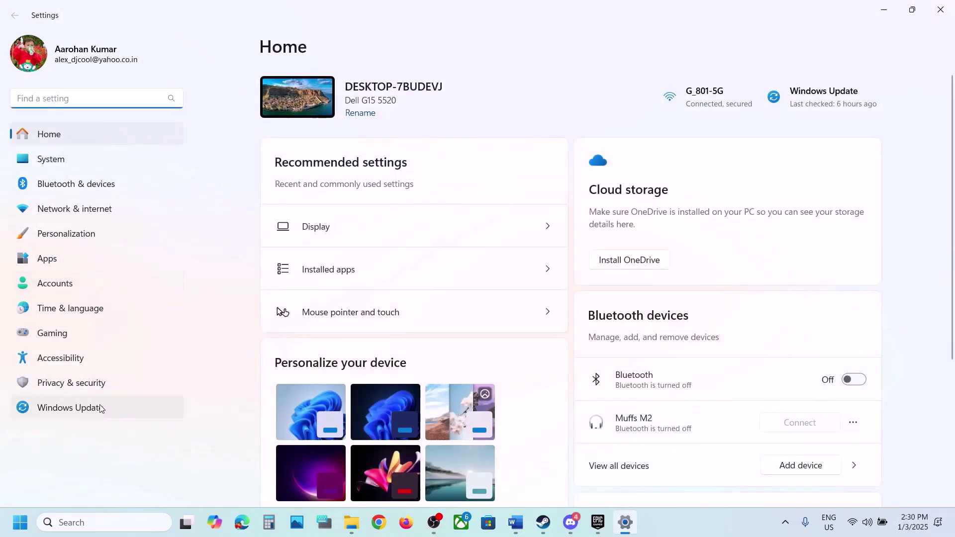
# Step: Check for new updates in Windows Update and show the power options containing Restart
pyautogui.click(96, 405)
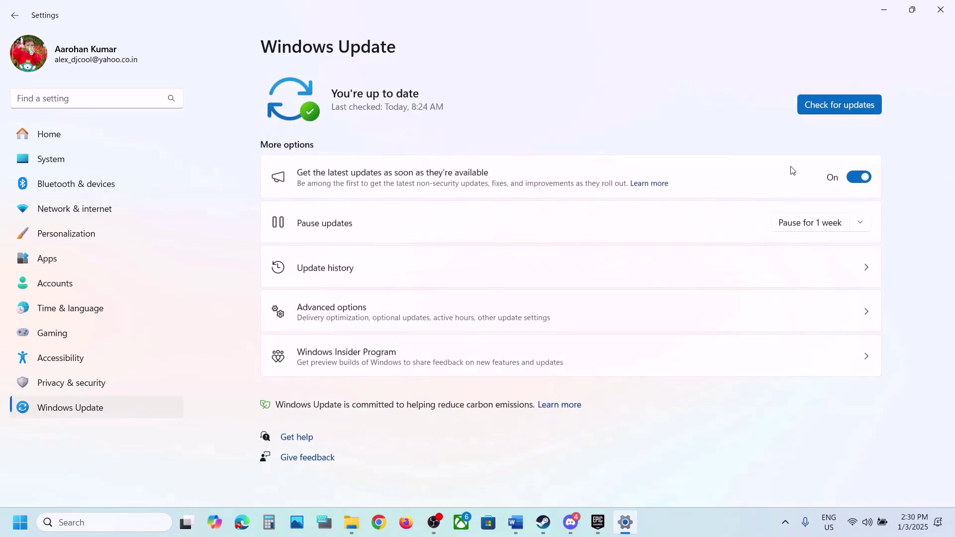
pyautogui.click(817, 111)
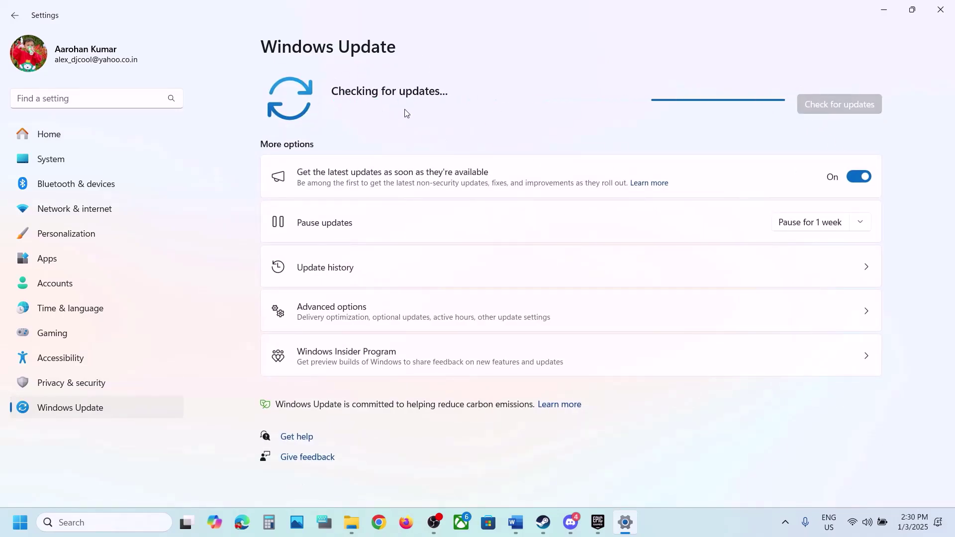
pyautogui.click(20, 522)
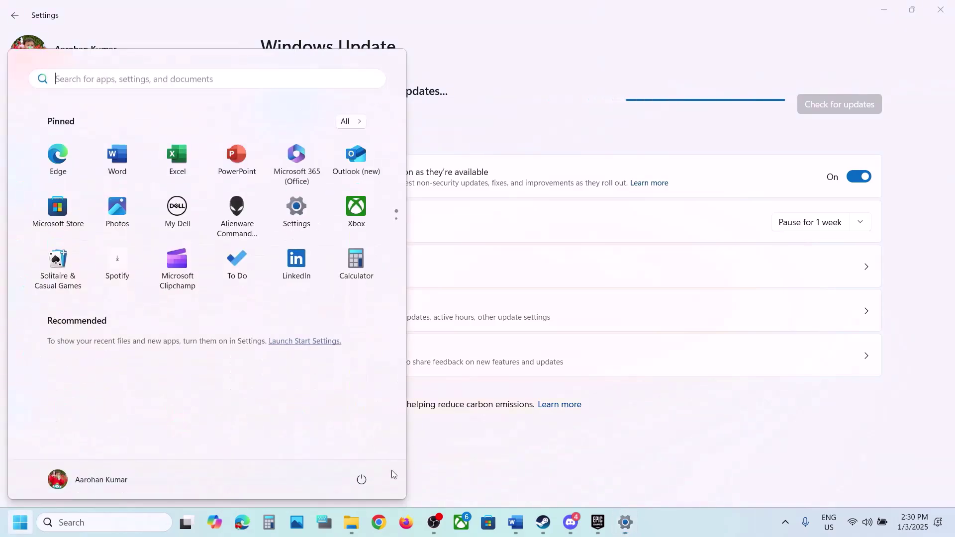
pyautogui.click(361, 479)
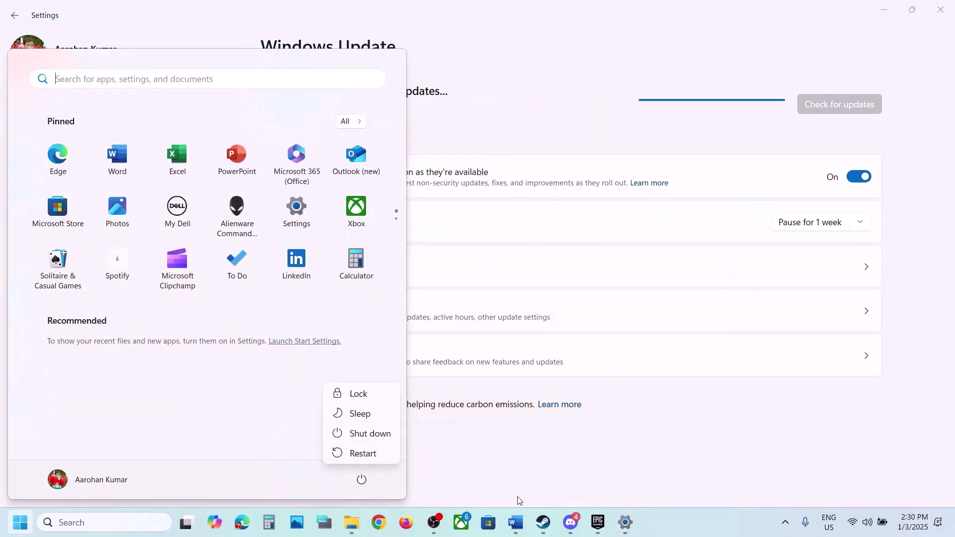
# Step: Go to Step 14 in the Word document, switch to Steam, and set Hell Let Loose's launch options to -dx11
pyautogui.click(516, 522)
pyautogui.scroll(-5, 403, 383)
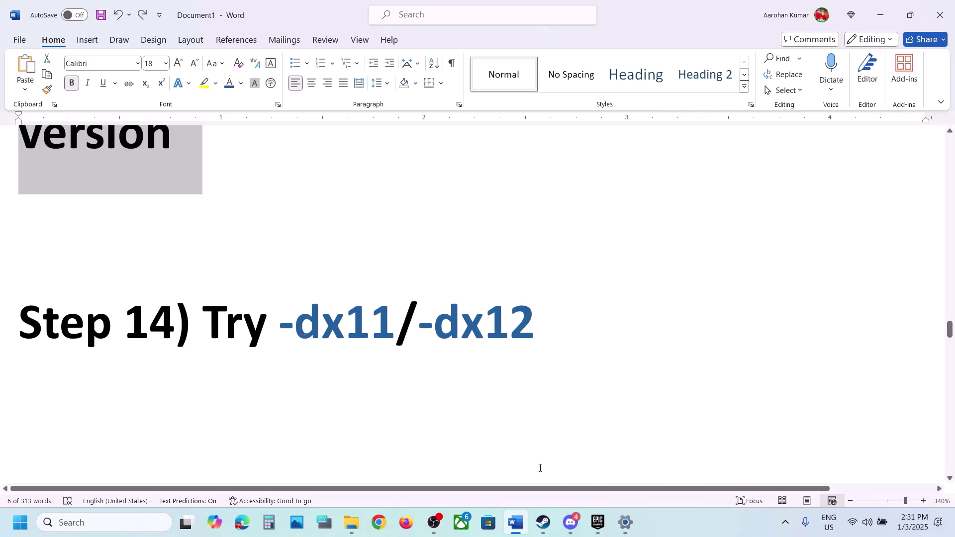
pyautogui.click(543, 522)
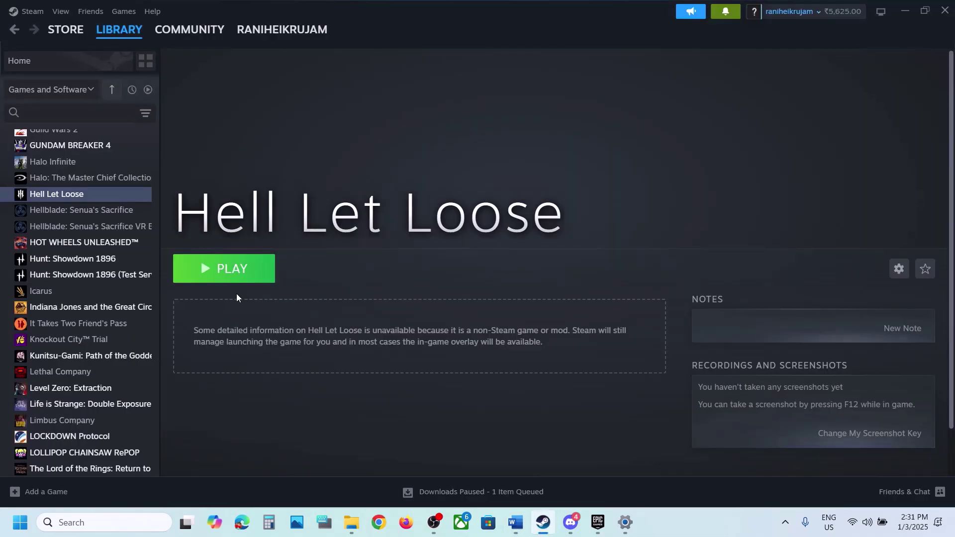
pyautogui.rightClick(78, 195)
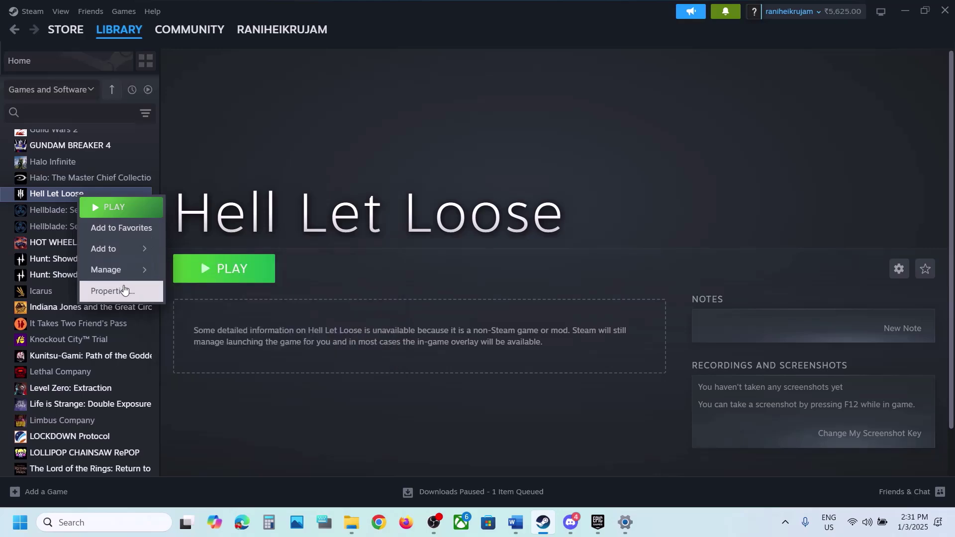
pyautogui.click(124, 290)
pyautogui.click(408, 340)
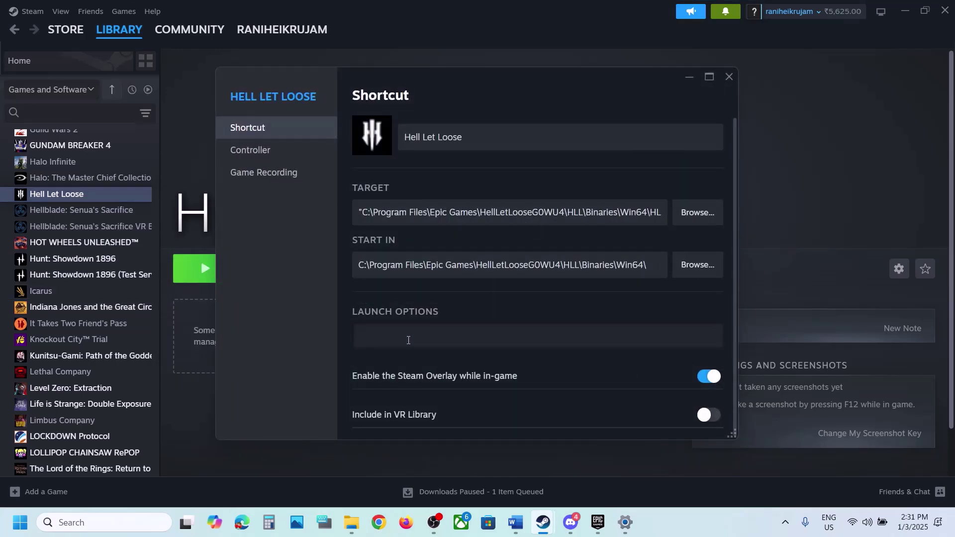
pyautogui.write('-dx11')
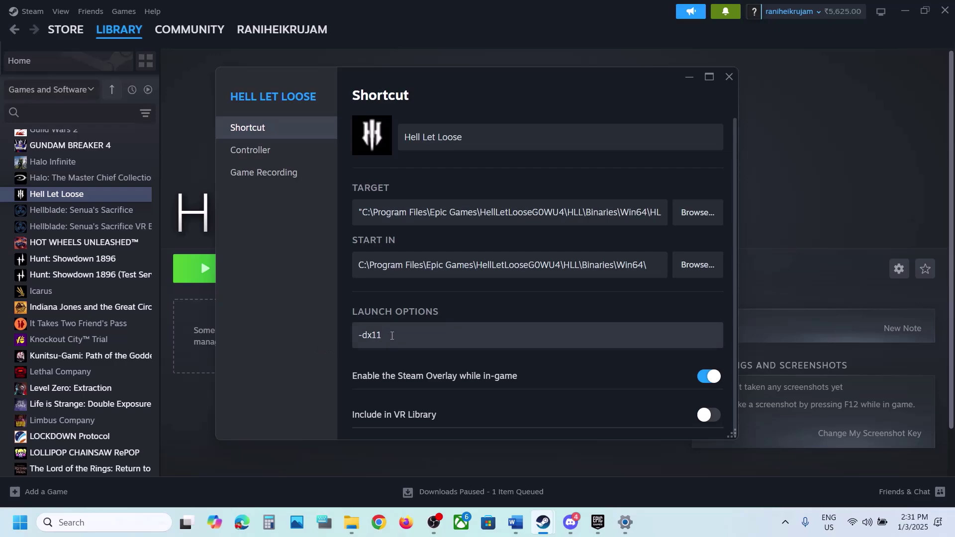
pyautogui.click(729, 76)
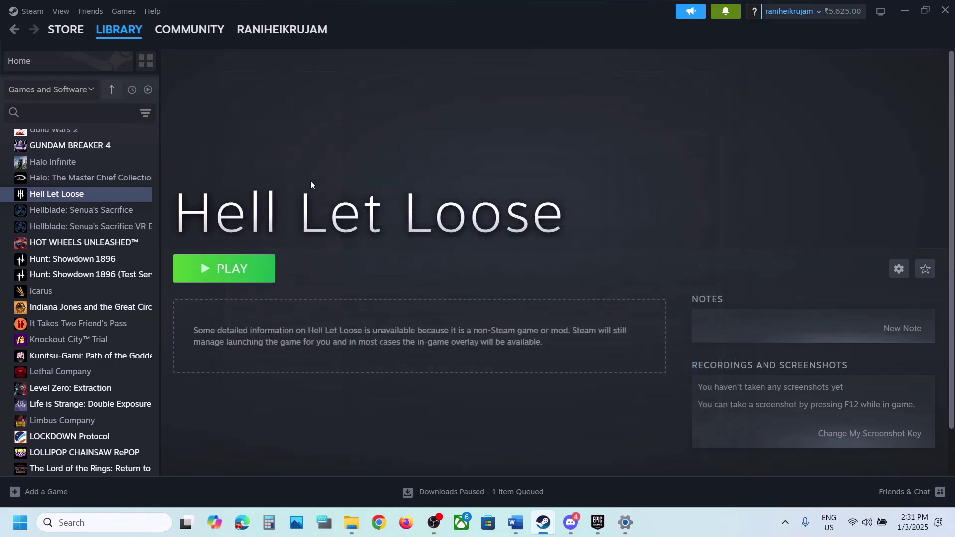
# Step: Reopen Hell Let Loose's properties and replace its launch options with -dx12
pyautogui.rightClick(113, 194)
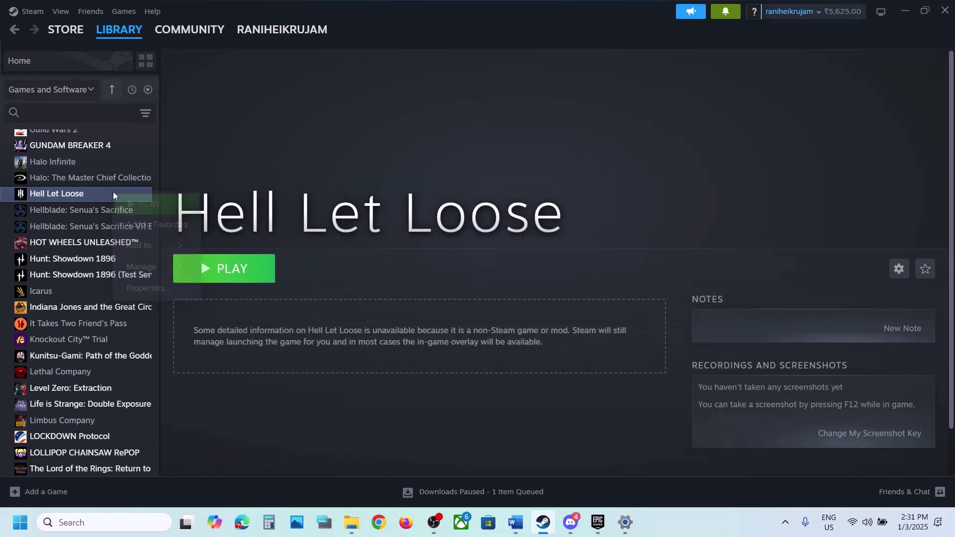
pyautogui.click(164, 286)
pyautogui.click(409, 331)
pyautogui.hotkey('ctrl', 'a')
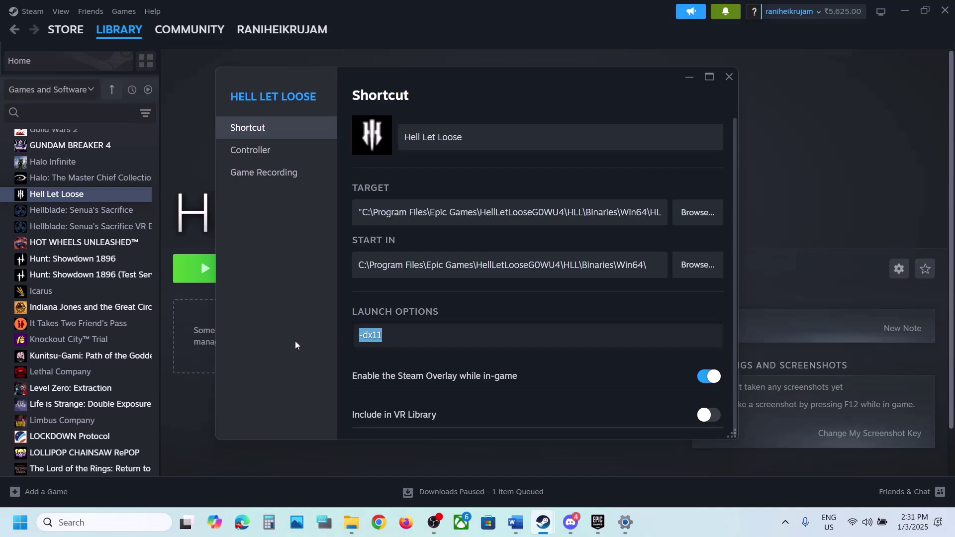
pyautogui.press('BackSpace')
pyautogui.write('-dx12')
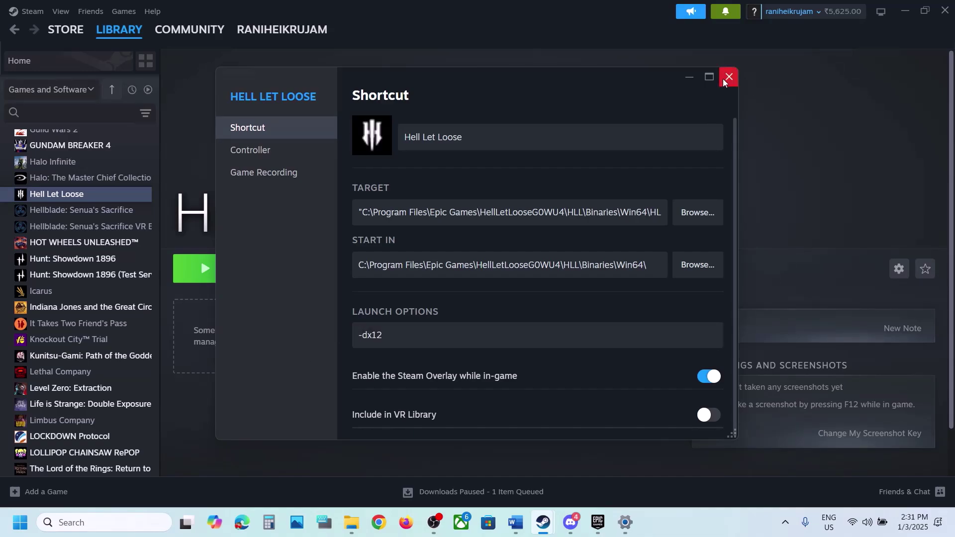
# Step: Clear Hell Let Loose's launch options and close its properties
pyautogui.click(370, 342)
pyautogui.hotkey('ctrl', 'a')
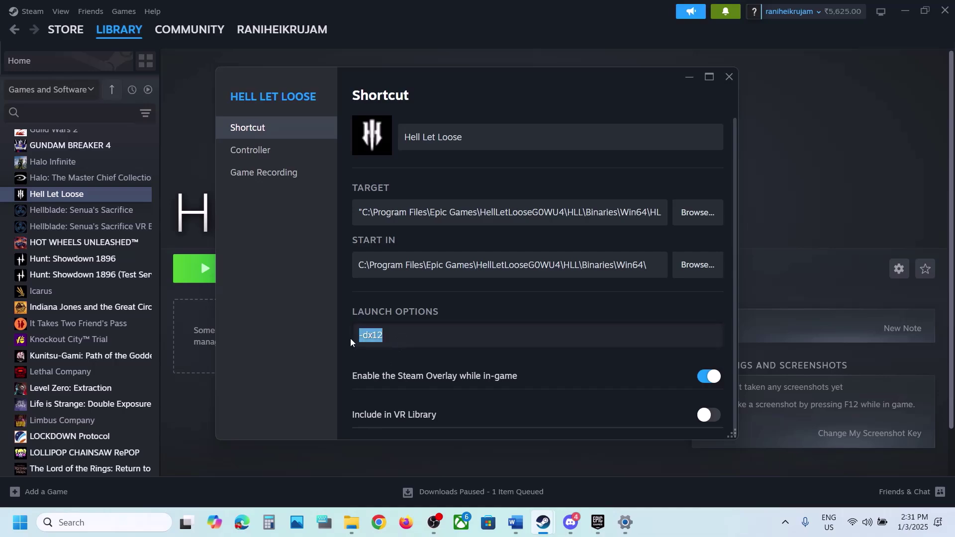
pyautogui.press('BackSpace')
pyautogui.click(306, 332)
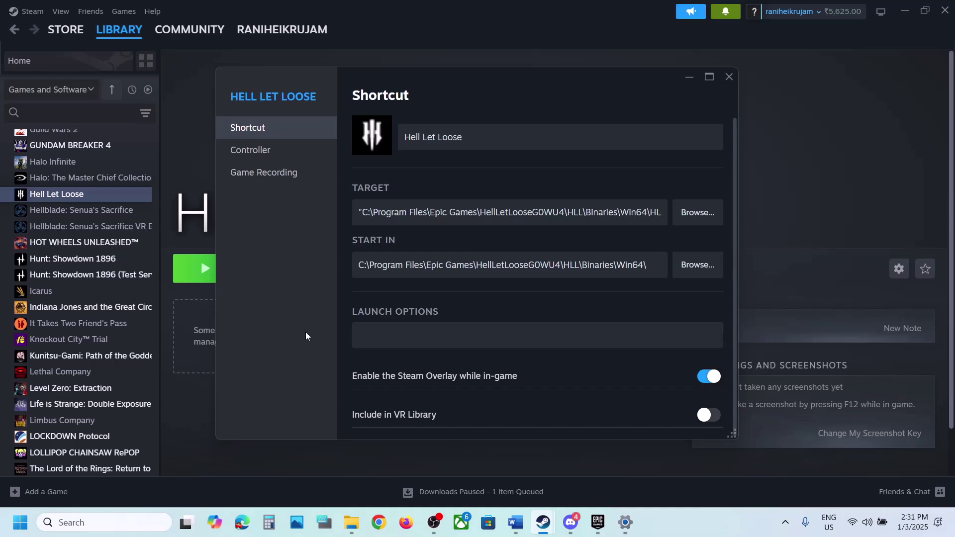
pyautogui.click(725, 80)
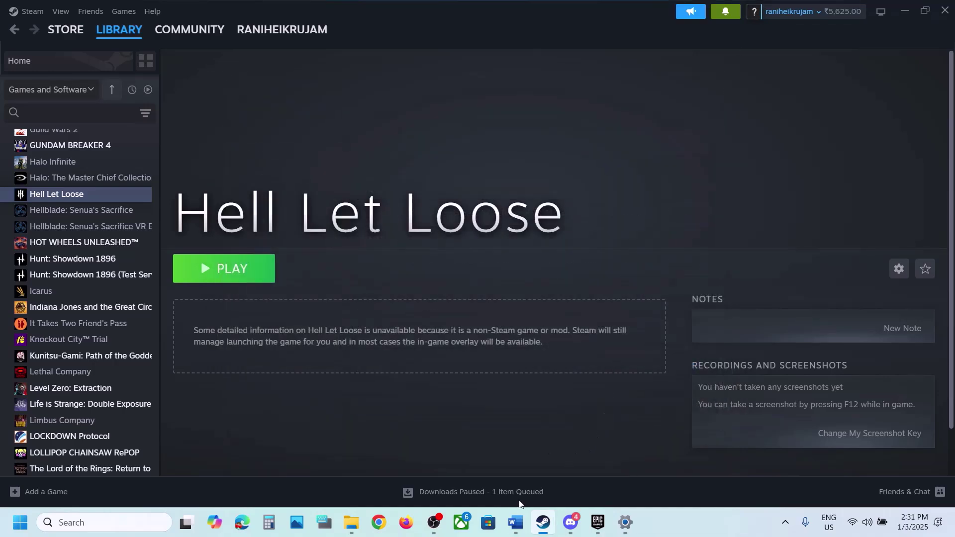
# Step: Return to the Word document and view Step 15 about increasing the virtual memory
pyautogui.click(515, 522)
pyautogui.scroll(-5, 437, 325)
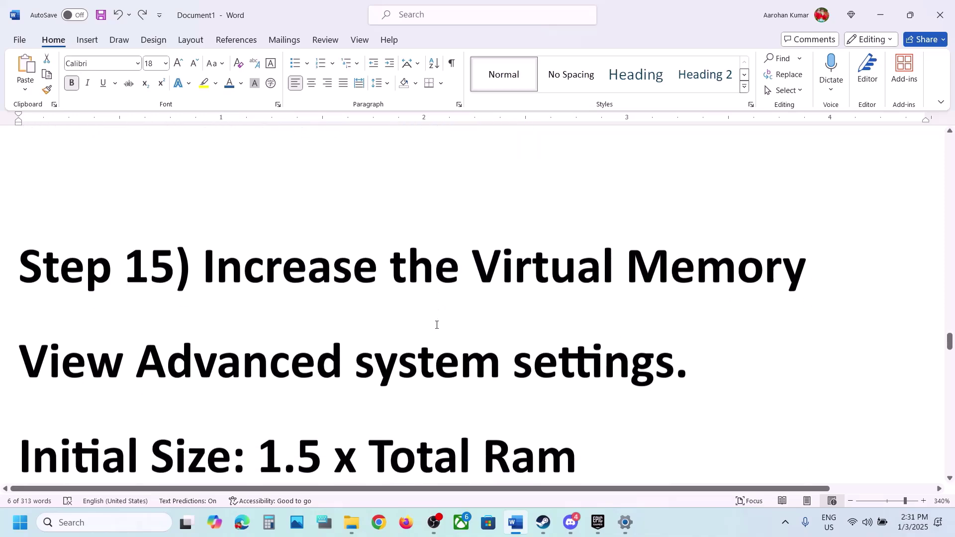
pyautogui.scroll(-2, 436, 325)
pyautogui.click(680, 517)
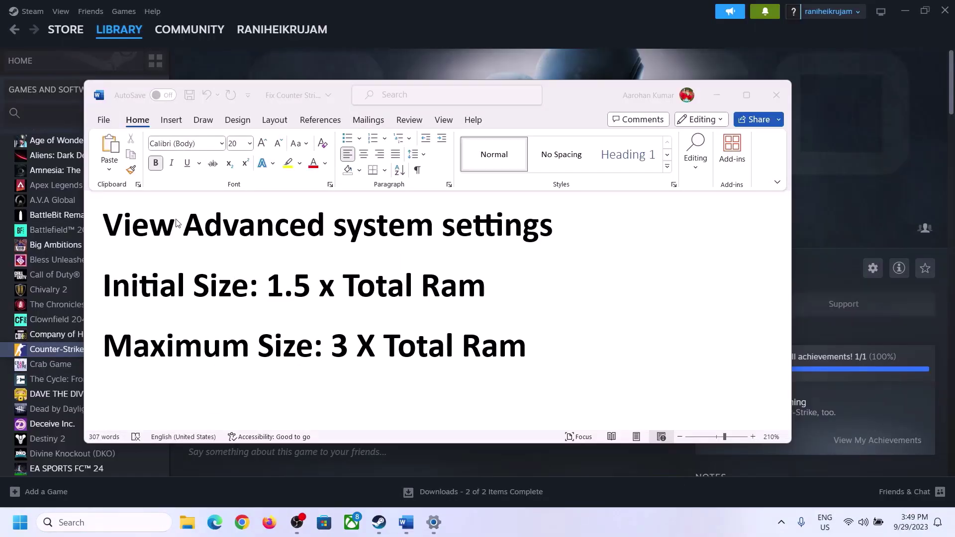
# Step: Copy "View Advanced system settings" from the Word document, find it through Windows search, and open System Properties
pyautogui.click(138, 231)
pyautogui.moveTo(138, 231); pyautogui.dragTo(513, 251)
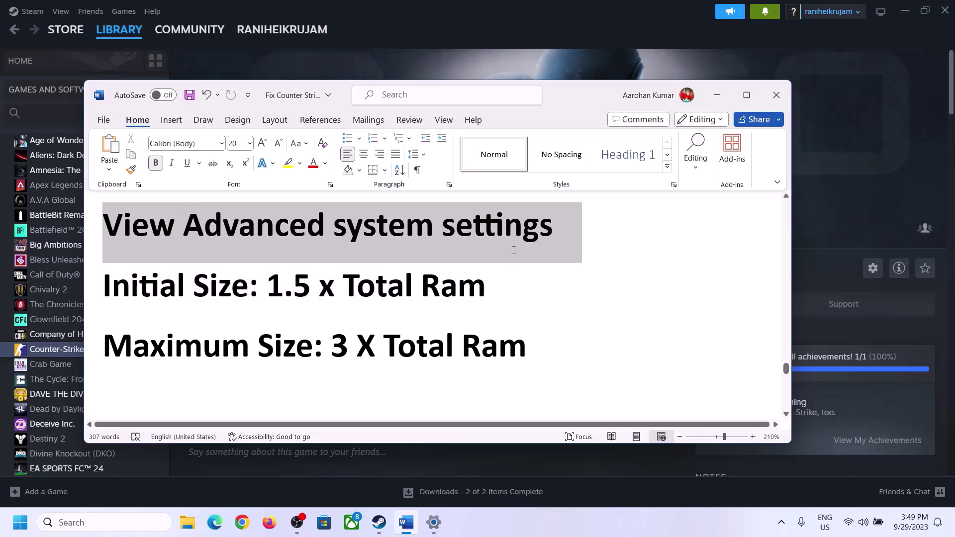
pyautogui.hotkey('ctrl', 'c')
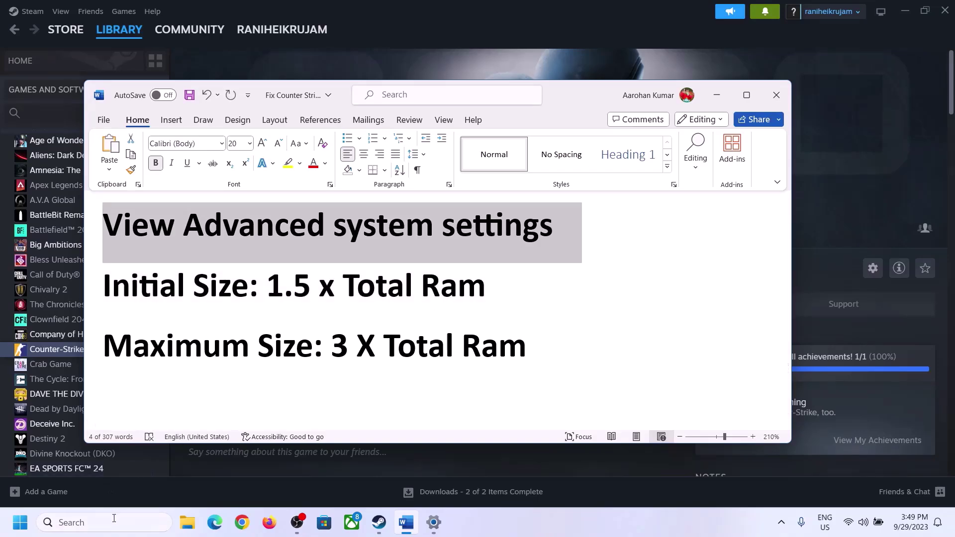
pyautogui.click(115, 521)
pyautogui.hotkey('ctrl', 'v')
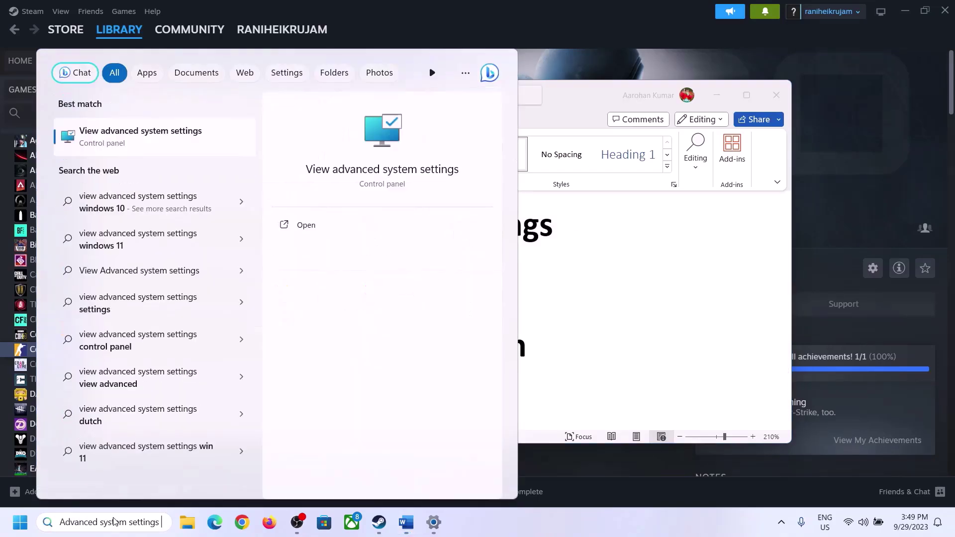
pyautogui.click(135, 145)
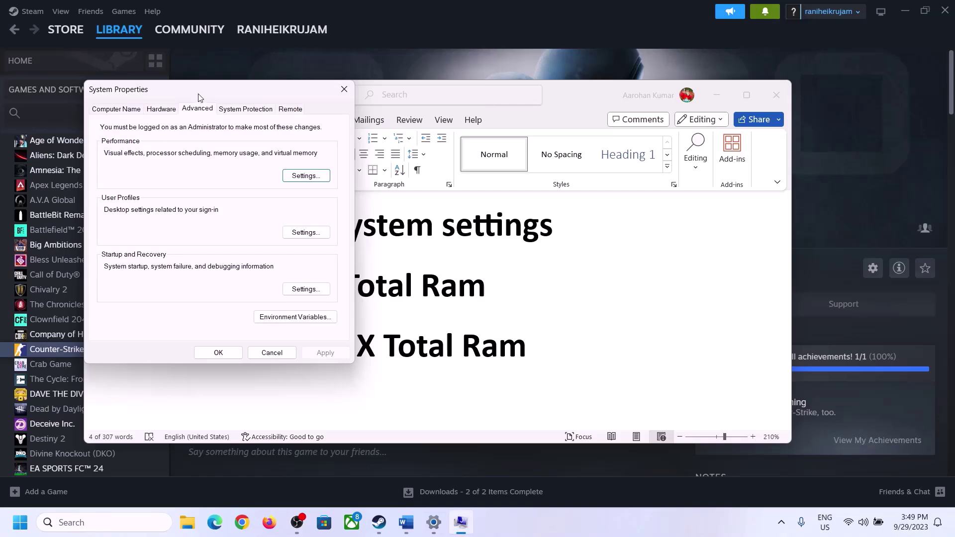
pyautogui.moveTo(198, 97); pyautogui.dragTo(426, 173)
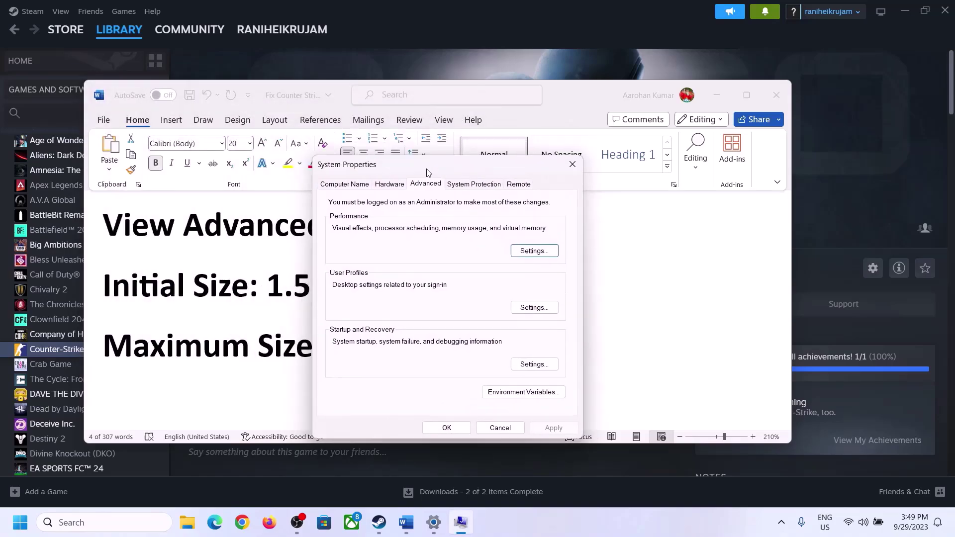
# Step: Open the Virtual Memory settings, turn off automatic paging file management, and choose a custom size for drive C:
pyautogui.click(534, 252)
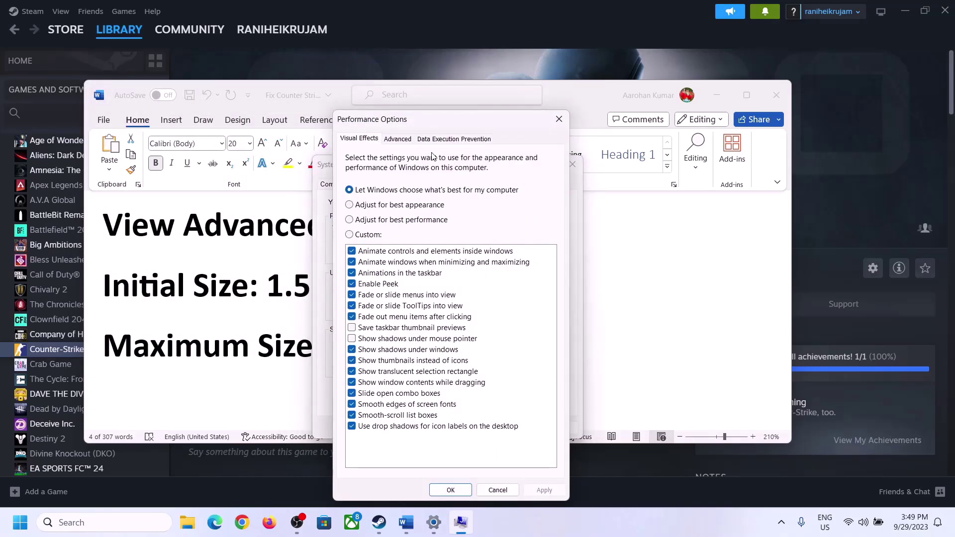
pyautogui.click(400, 139)
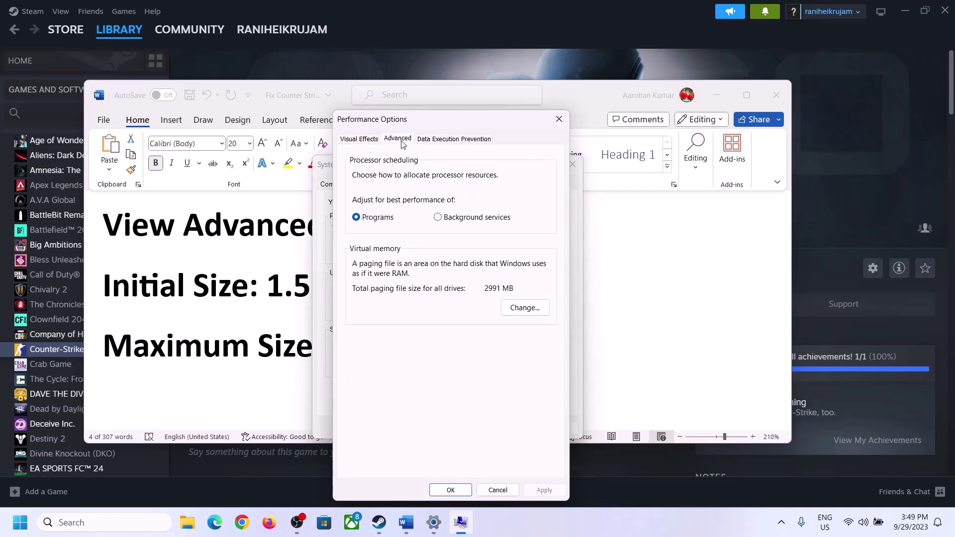
pyautogui.click(528, 308)
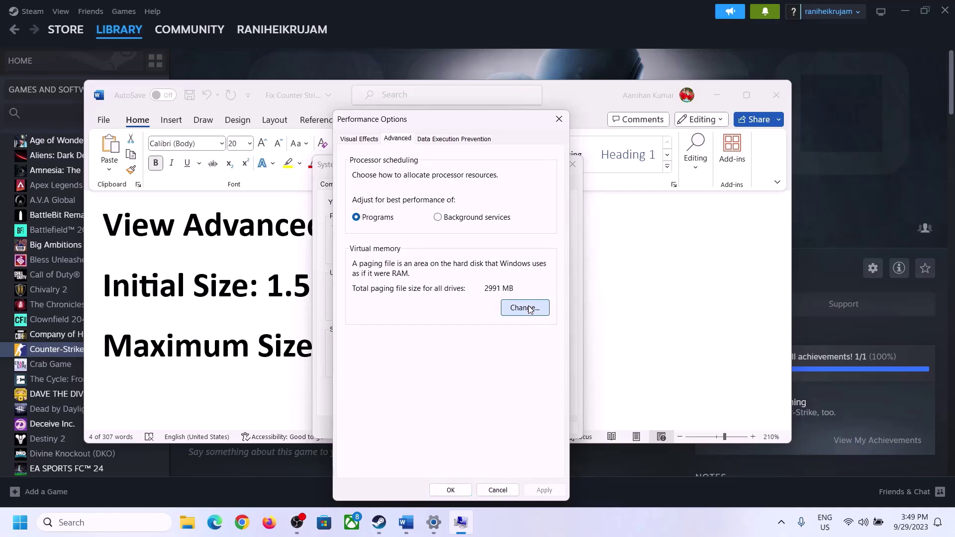
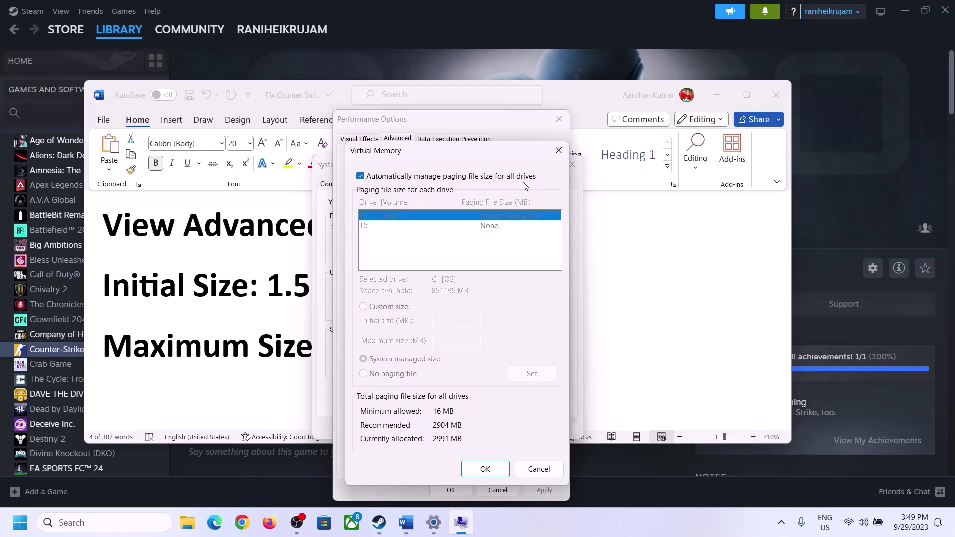
pyautogui.click(360, 177)
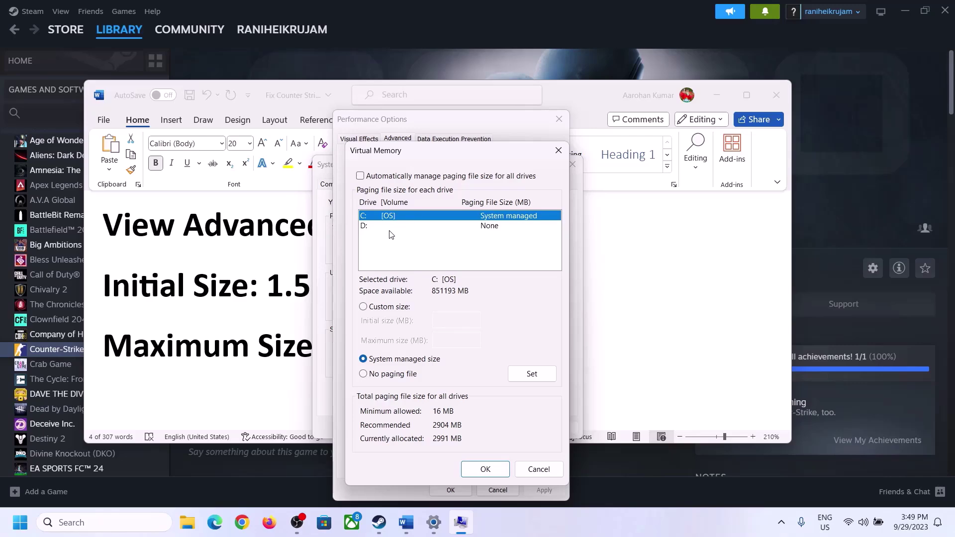
pyautogui.click(364, 307)
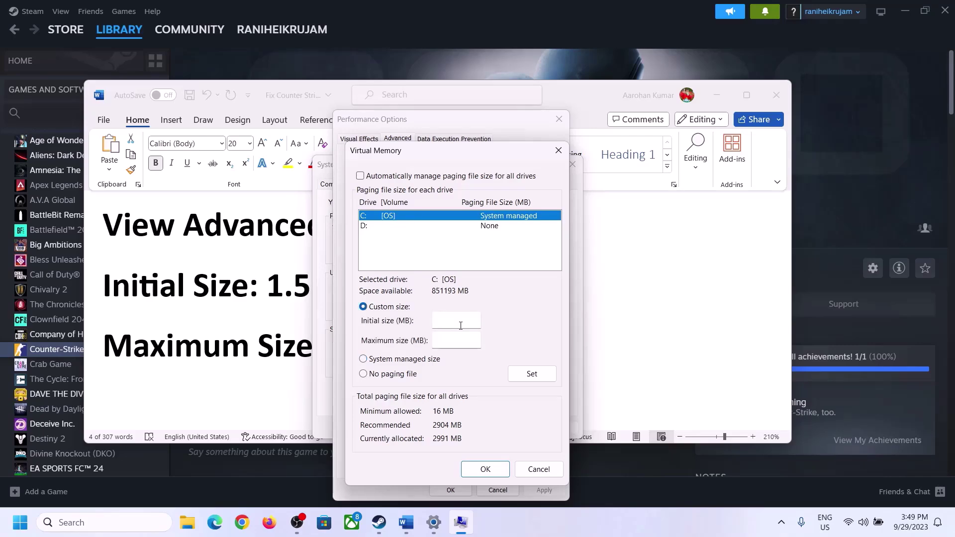
# Step: Highlight the initial size formula "1.5 x Total Ram" in Word and look up the installed RAM on the Settings About page
pyautogui.click(272, 292)
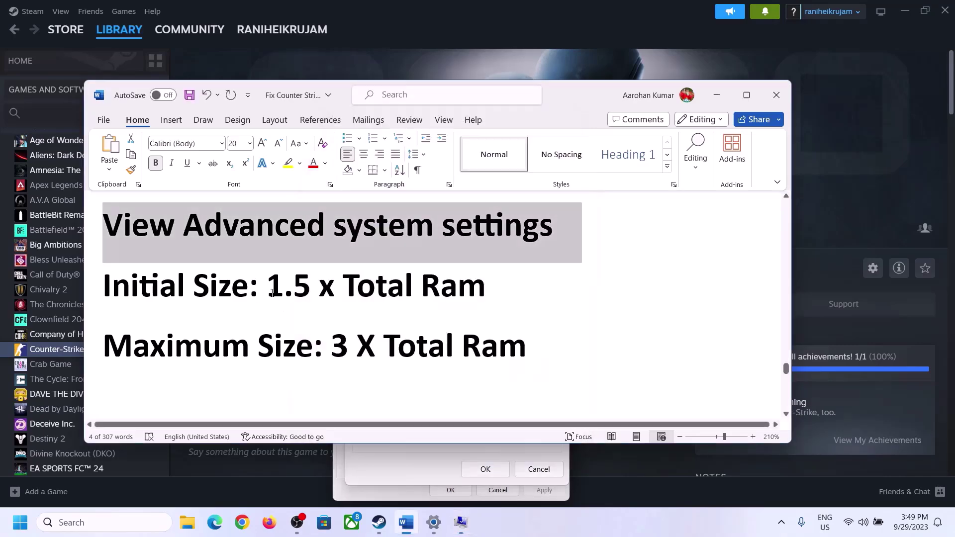
pyautogui.moveTo(273, 285); pyautogui.dragTo(443, 297)
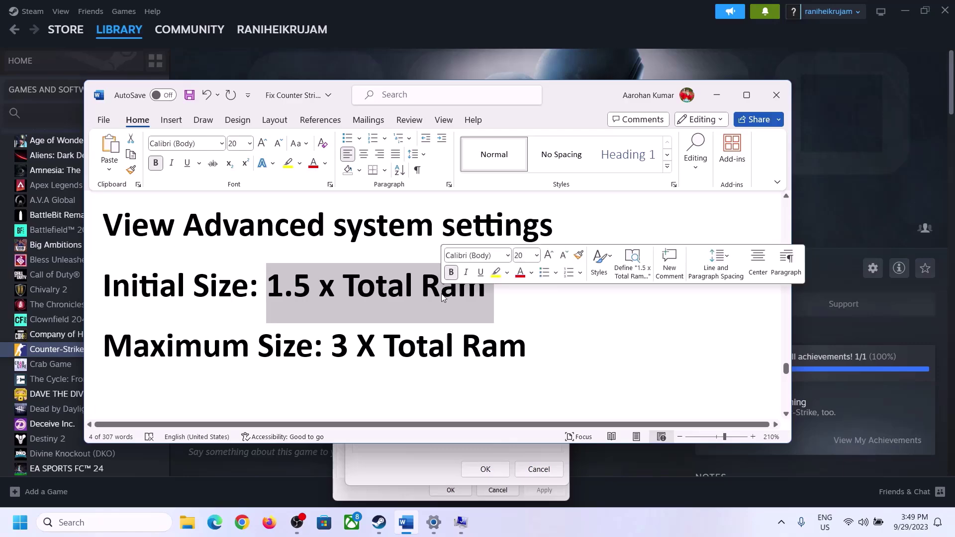
pyautogui.click(434, 523)
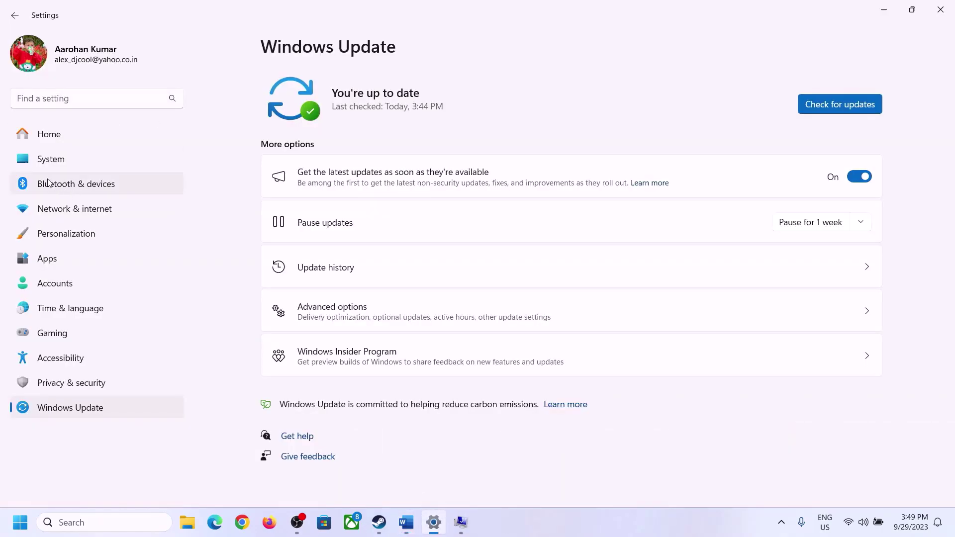
pyautogui.click(44, 160)
pyautogui.scroll(-8, 299, 298)
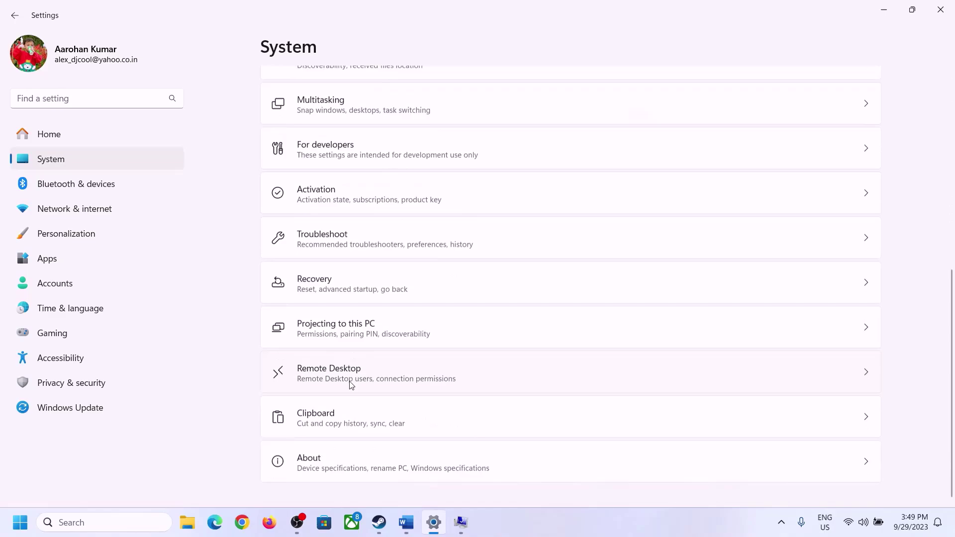
pyautogui.click(313, 470)
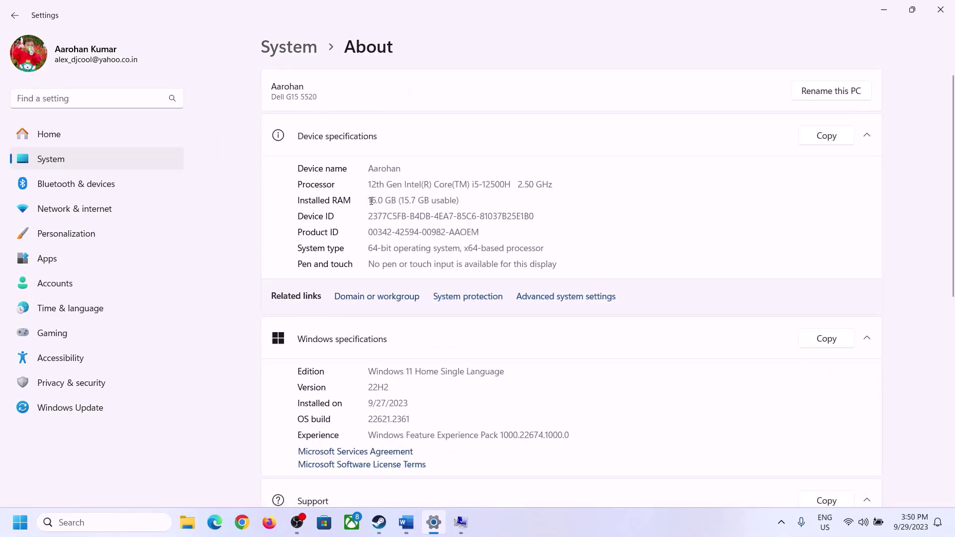
pyautogui.moveTo(378, 200); pyautogui.dragTo(364, 200)
pyautogui.click(384, 201)
pyautogui.moveTo(380, 198); pyautogui.dragTo(364, 195)
pyautogui.click(456, 524)
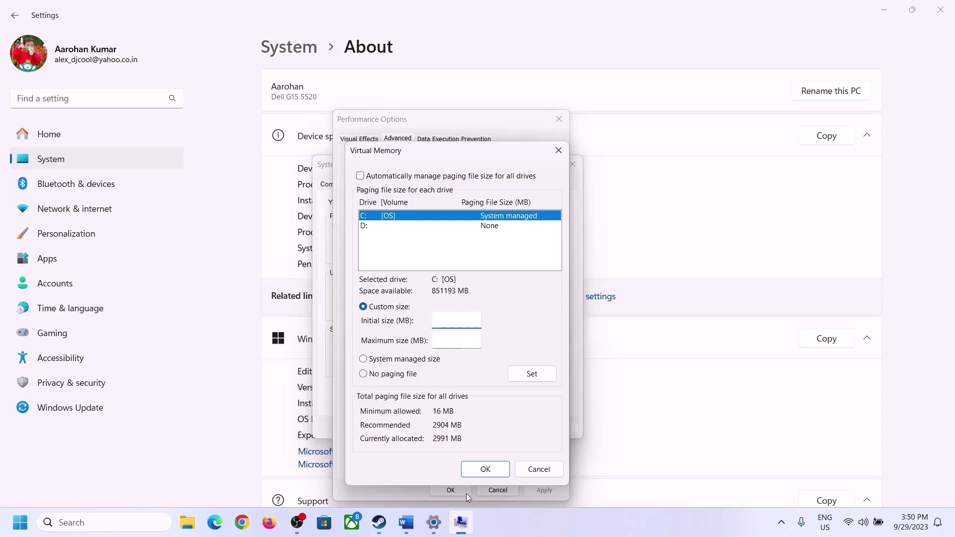
# Step: Launch Calculator with the Run command "calc", place it beside the Virtual Memory dialog, and display the Word size formulas next to it
pyautogui.moveTo(434, 522)
pyautogui.moveTo(429, 458)
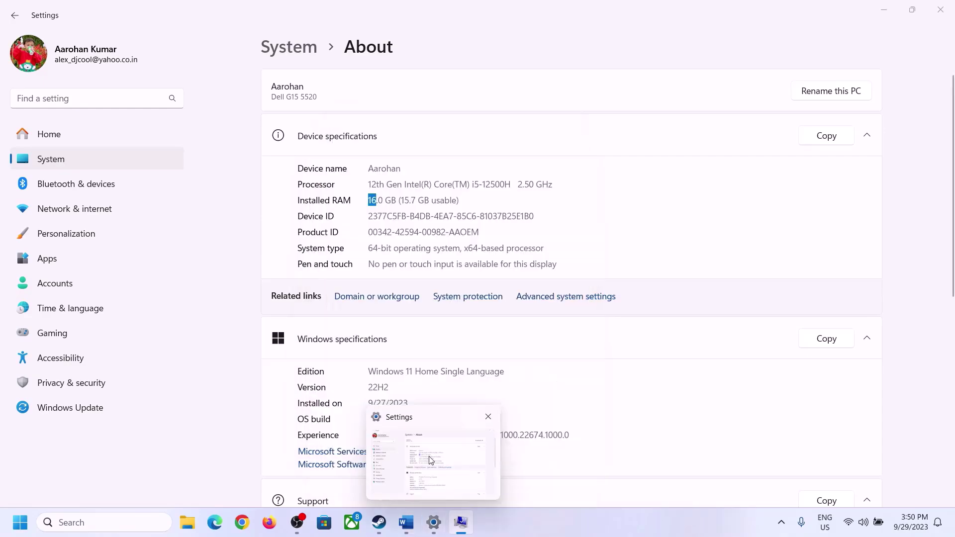
pyautogui.press('super+r')
pyautogui.write('c')
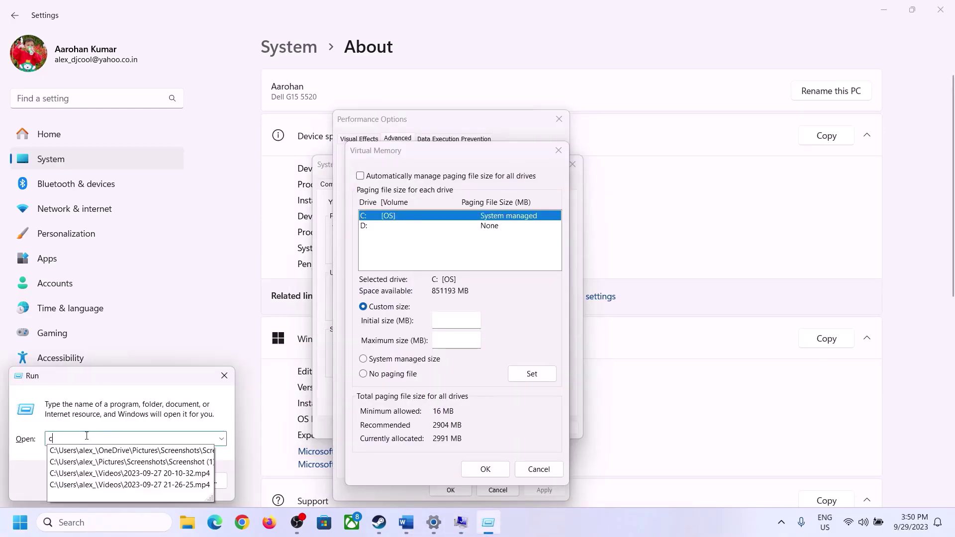
pyautogui.write('alc')
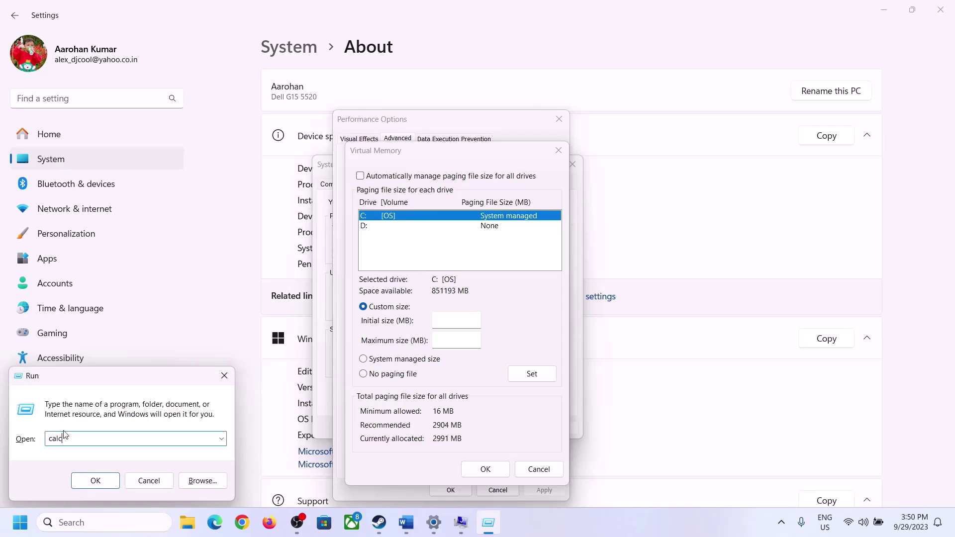
pyautogui.click(94, 481)
pyautogui.moveTo(117, 14); pyautogui.dragTo(696, 161)
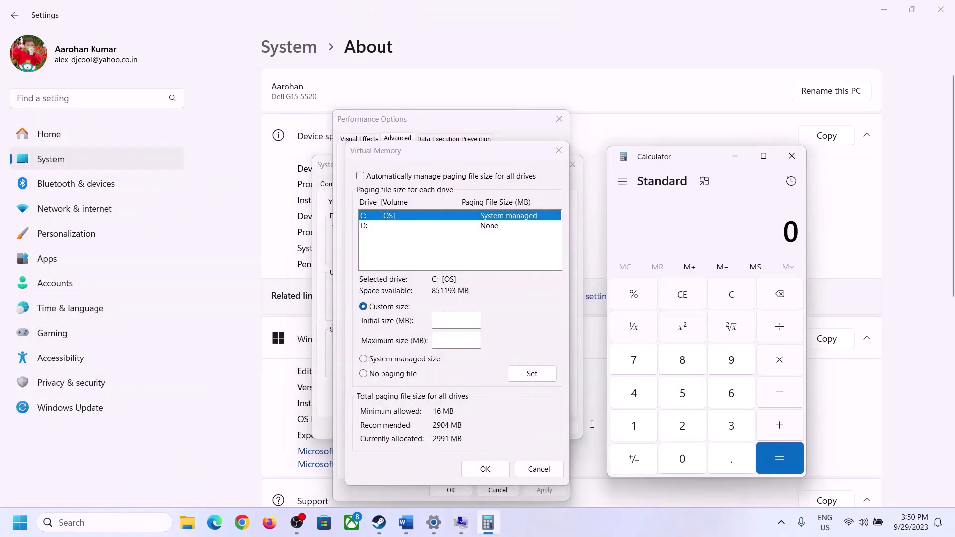
pyautogui.click(406, 529)
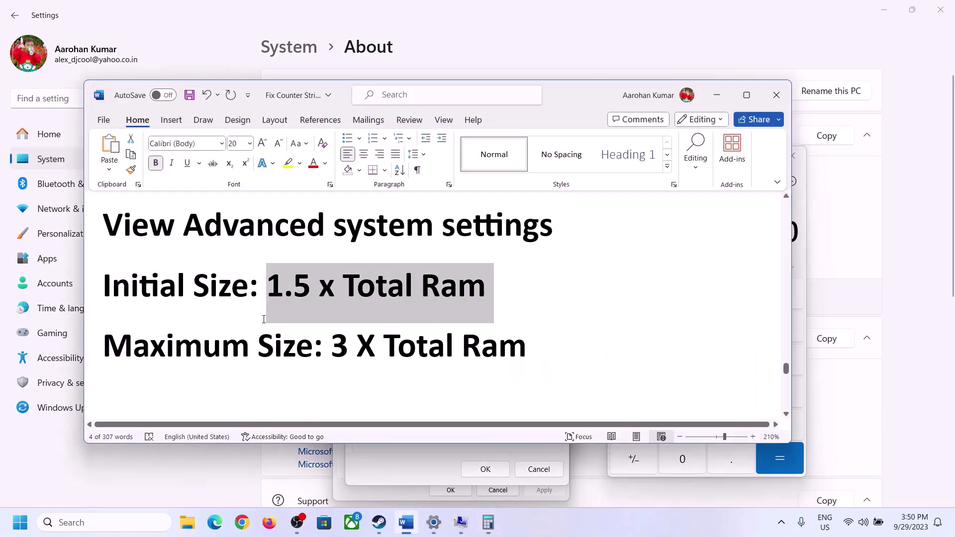
pyautogui.click(489, 522)
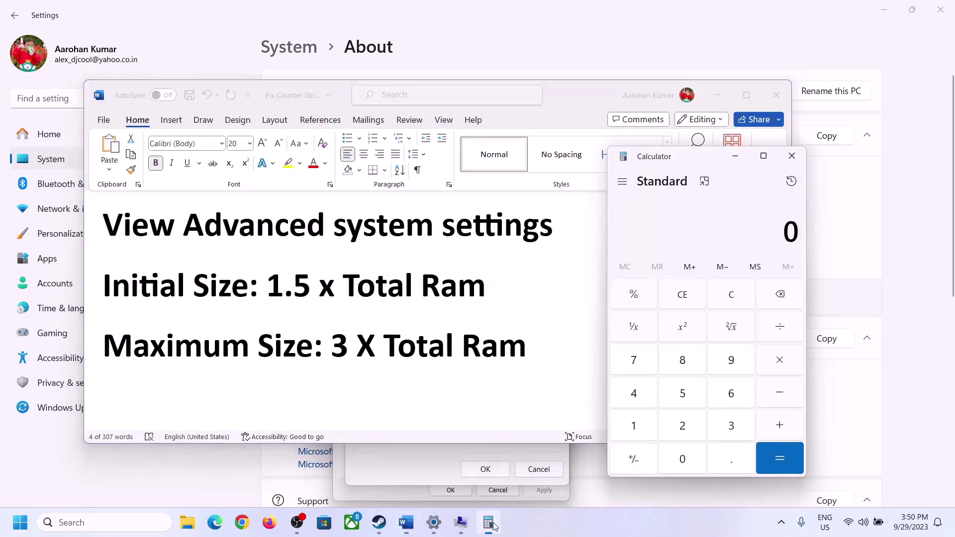
pyautogui.click(635, 426)
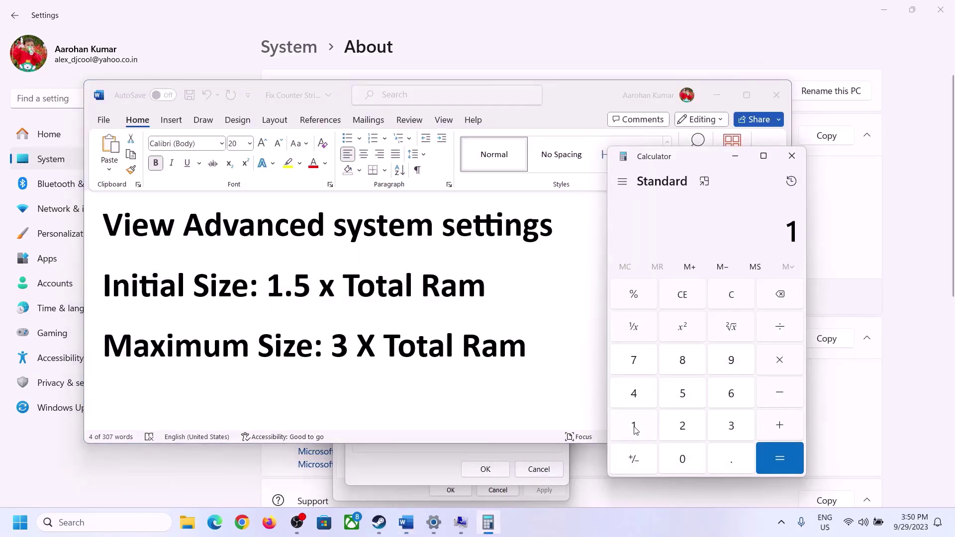
pyautogui.click(728, 401)
pyautogui.click(732, 298)
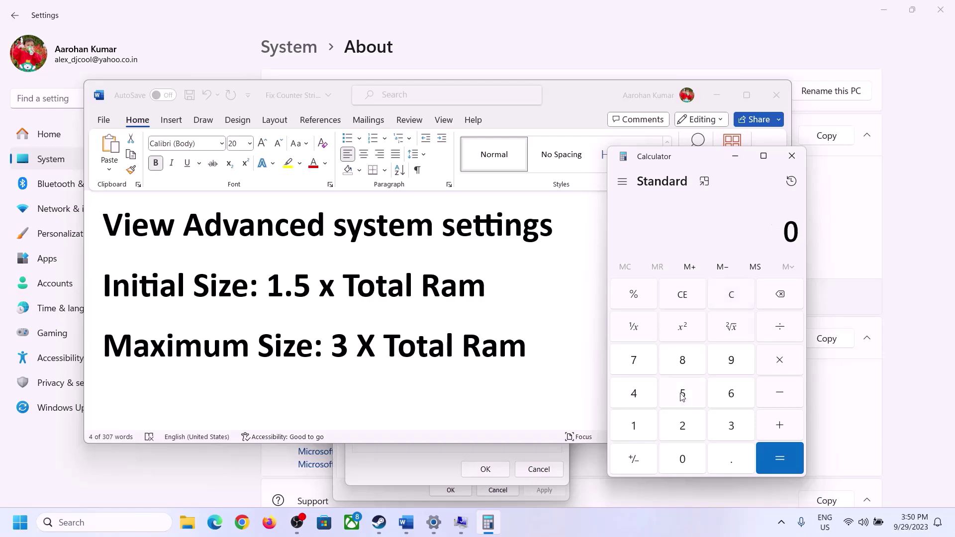
# Step: Convert the installed RAM from GB to MB in Calculator by multiplying 16 by 1024
pyautogui.click(641, 427)
pyautogui.click(719, 398)
pyautogui.click(779, 367)
pyautogui.click(632, 432)
pyautogui.click(684, 466)
pyautogui.click(685, 431)
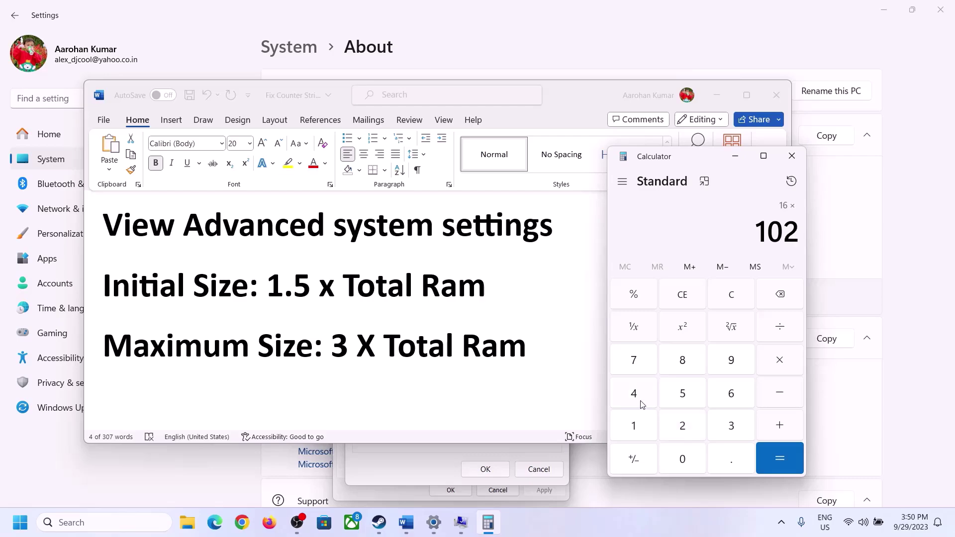
pyautogui.click(642, 401)
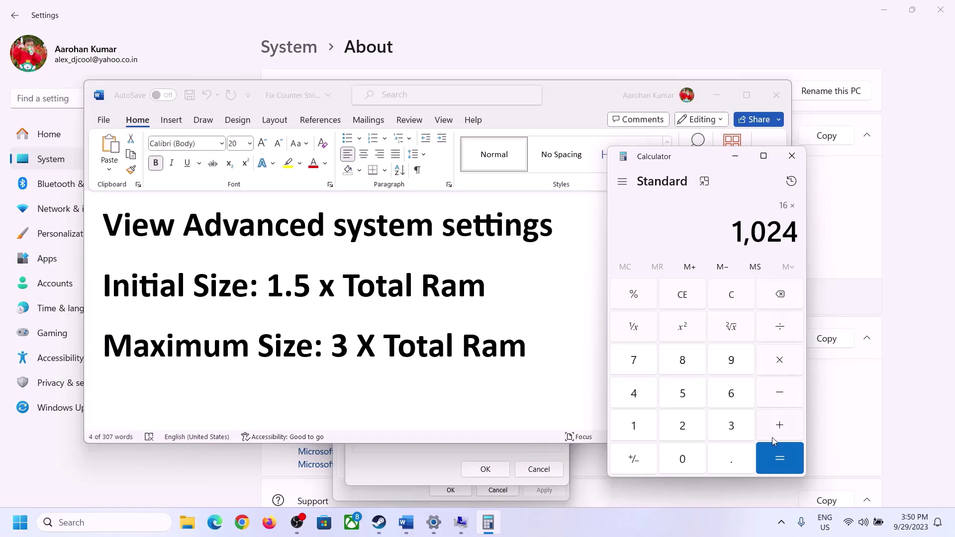
pyautogui.click(779, 460)
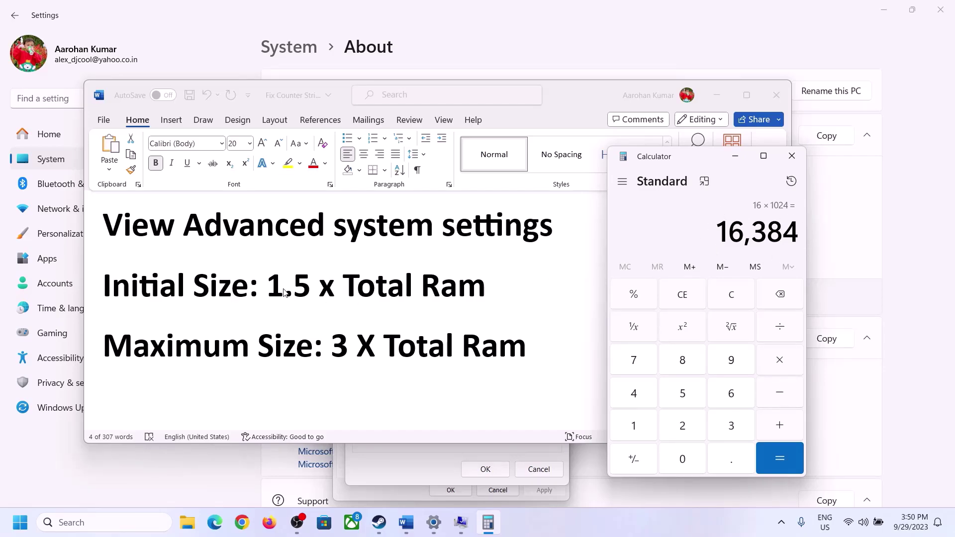
# Step: Multiply the RAM size in MB by 1.5 to work out the initial paging file size
pyautogui.click(781, 363)
pyautogui.click(645, 431)
pyautogui.click(729, 467)
pyautogui.click(684, 396)
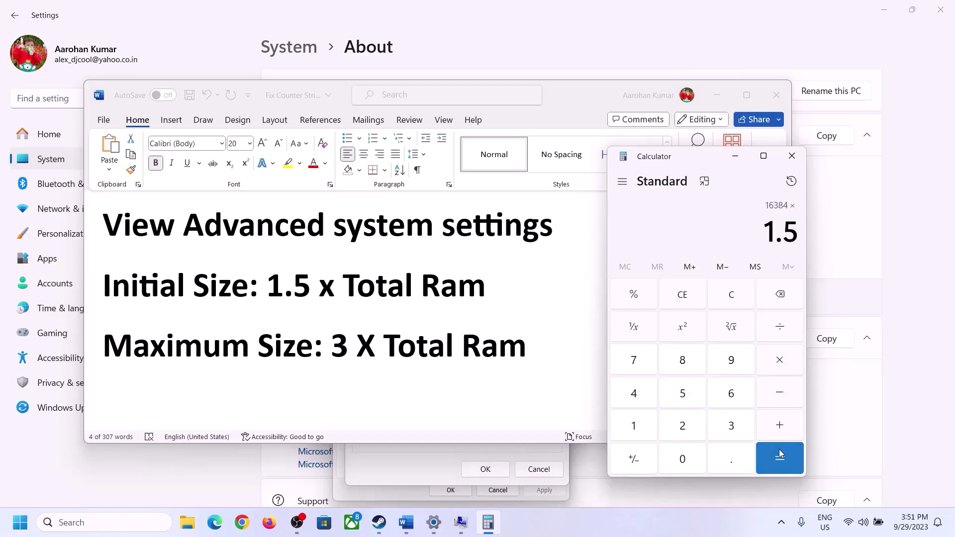
pyautogui.click(778, 454)
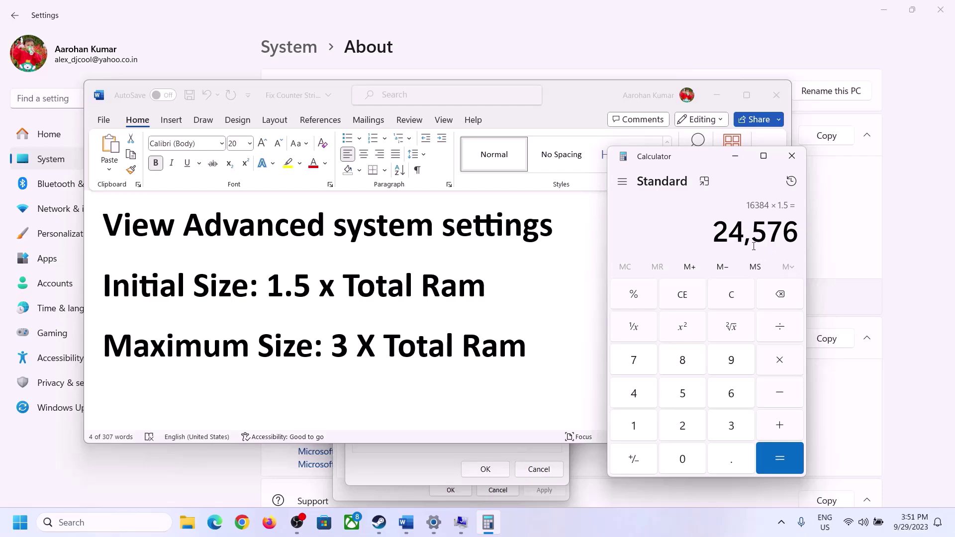
# Step: Set the initial size of drive C:'s paging file to 24576 MB in the Virtual Memory dialog
pyautogui.click(462, 450)
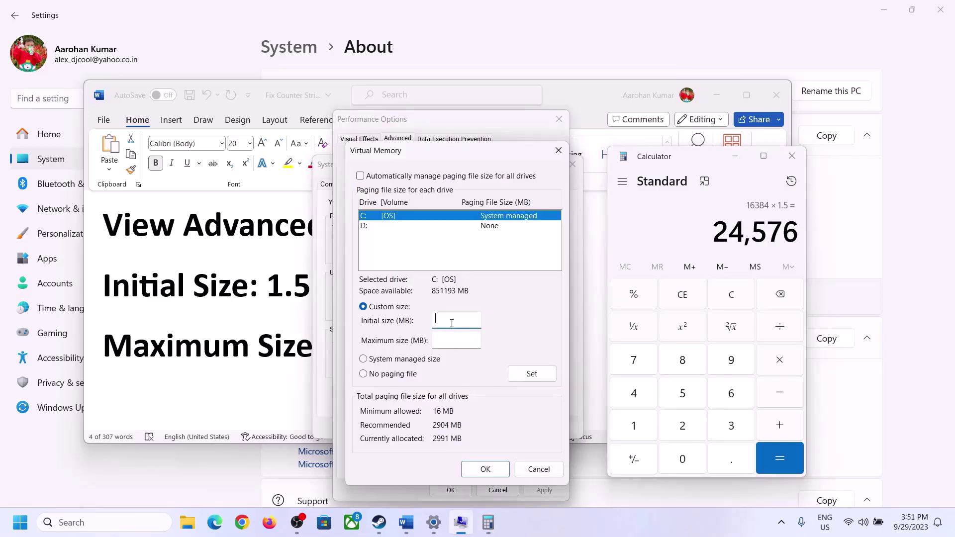
pyautogui.write('24576')
pyautogui.click(477, 341)
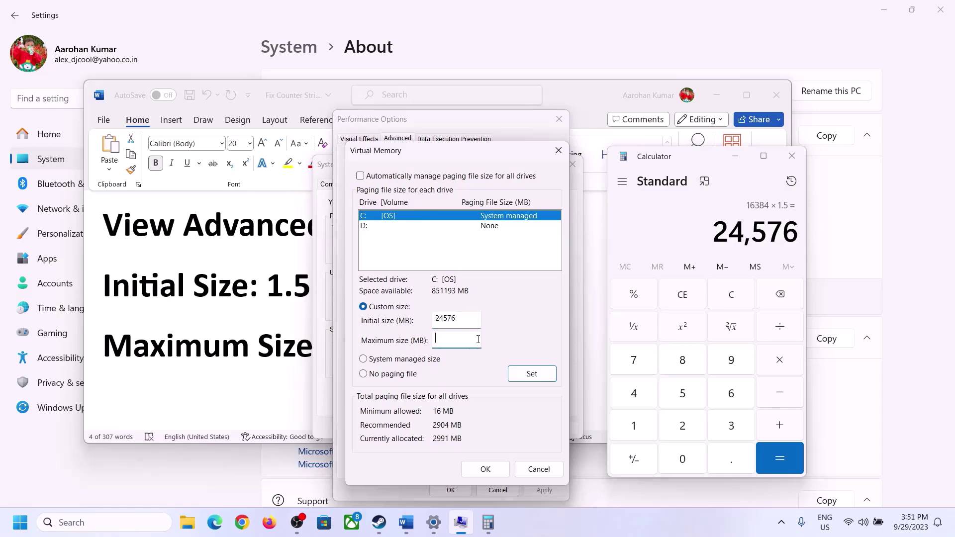
# Step: Clear the Calculator, check the installed RAM on the Settings About page, and calculate 16 x 1024 again
pyautogui.hotkey('alt', 'Tab')
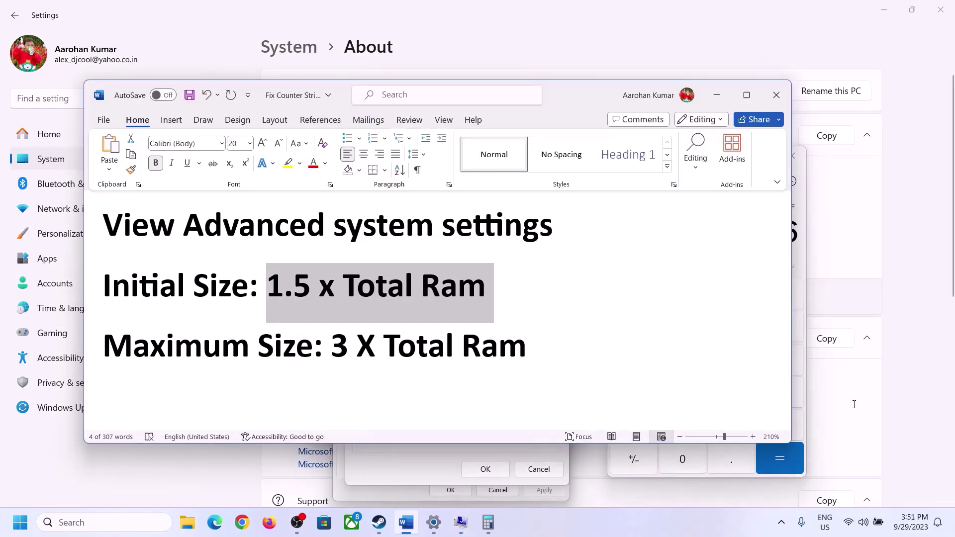
pyautogui.click(802, 258)
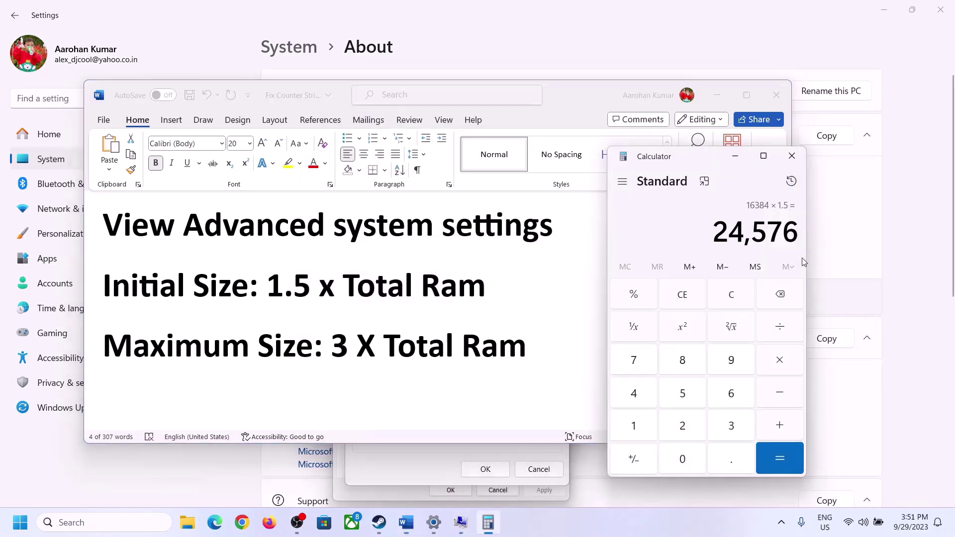
pyautogui.click(739, 297)
pyautogui.click(435, 529)
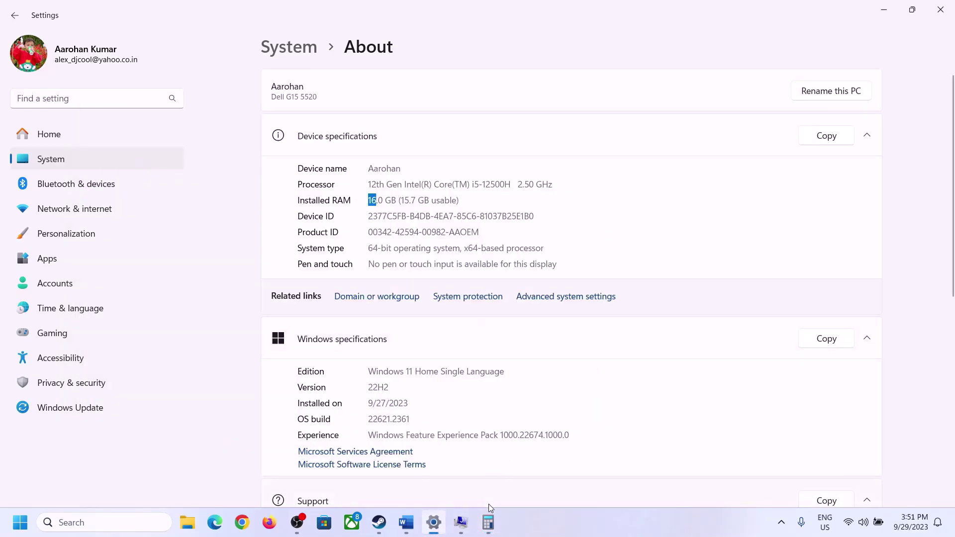
pyautogui.click(488, 521)
pyautogui.click(636, 424)
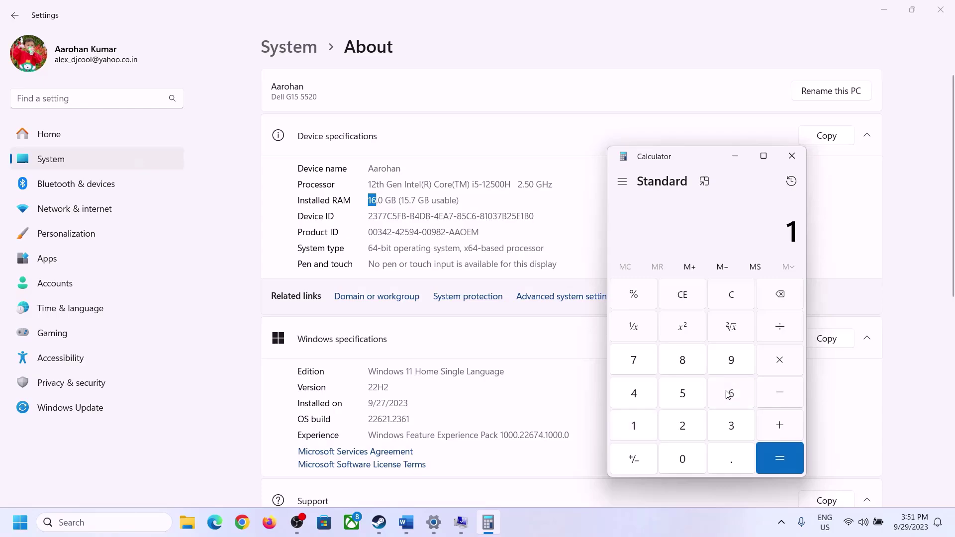
pyautogui.click(727, 395)
pyautogui.click(777, 362)
pyautogui.click(640, 422)
pyautogui.click(676, 454)
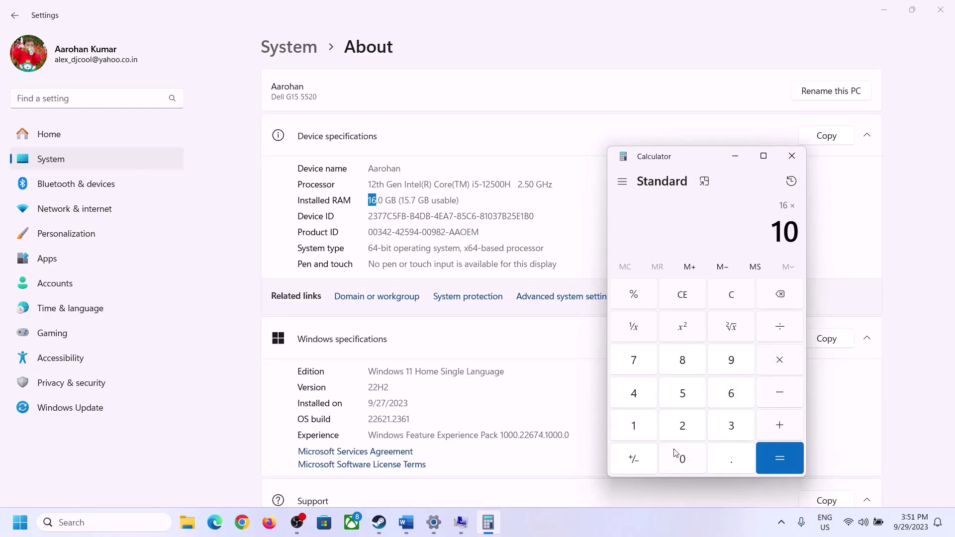
pyautogui.click(683, 425)
pyautogui.click(636, 398)
pyautogui.click(779, 458)
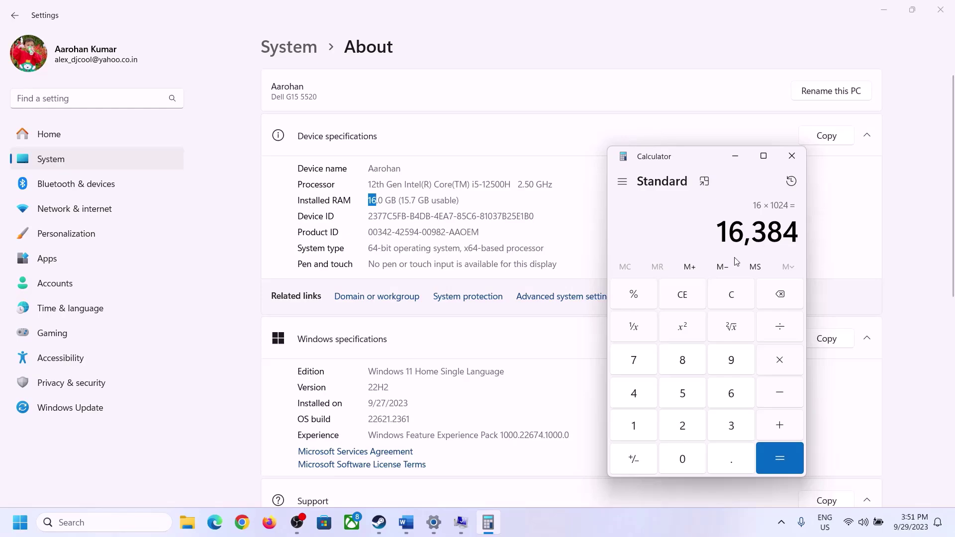
# Step: Check the maximum size formula in Word and multiply the RAM size in MB by 3
pyautogui.click(407, 522)
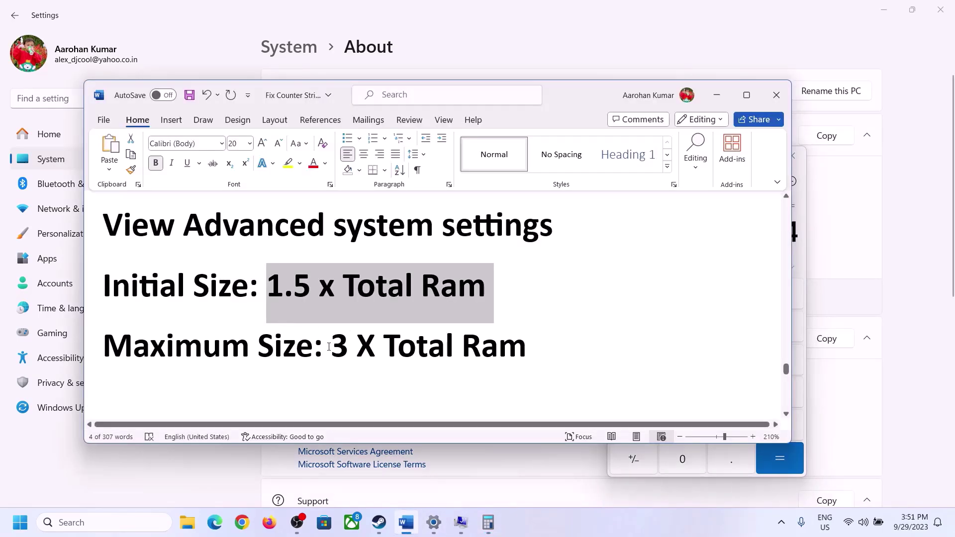
pyautogui.click(801, 261)
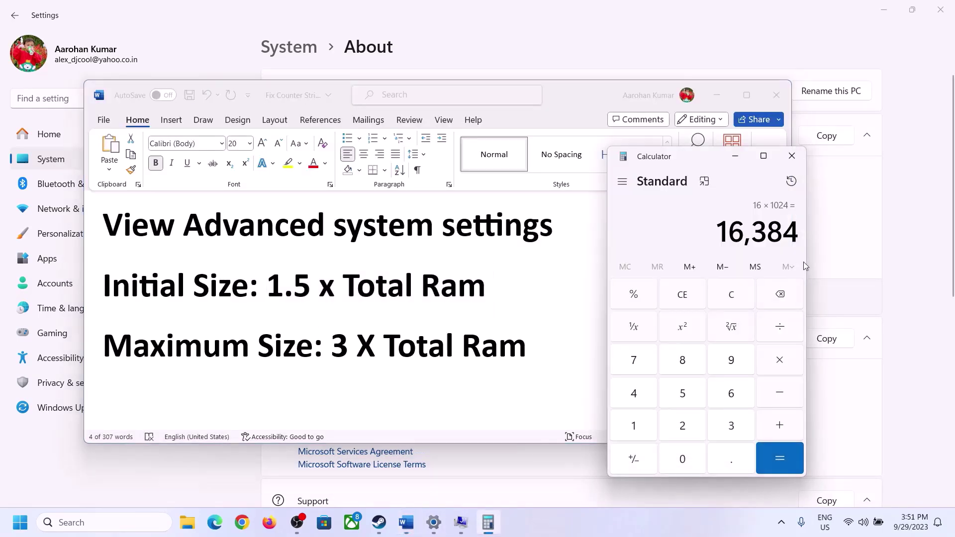
pyautogui.click(779, 362)
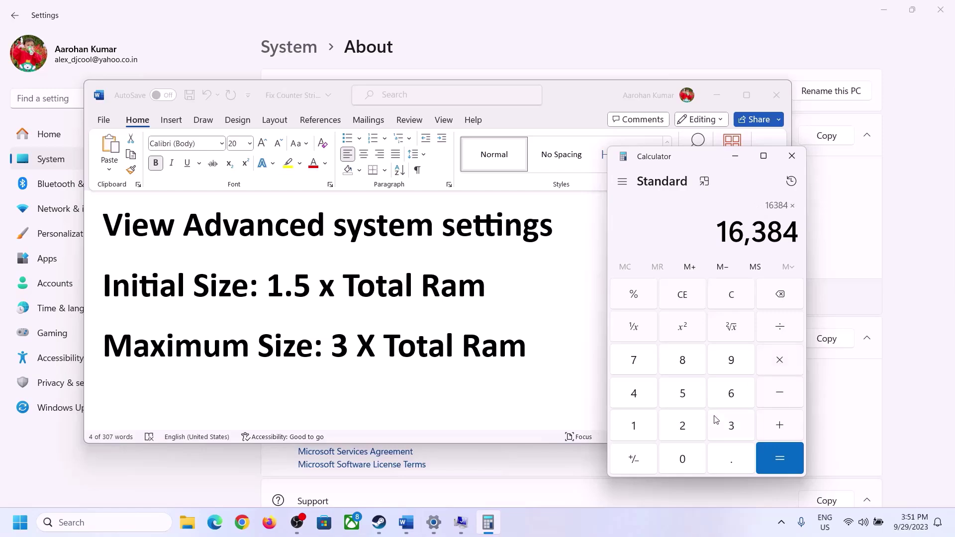
pyautogui.click(723, 427)
pyautogui.click(786, 455)
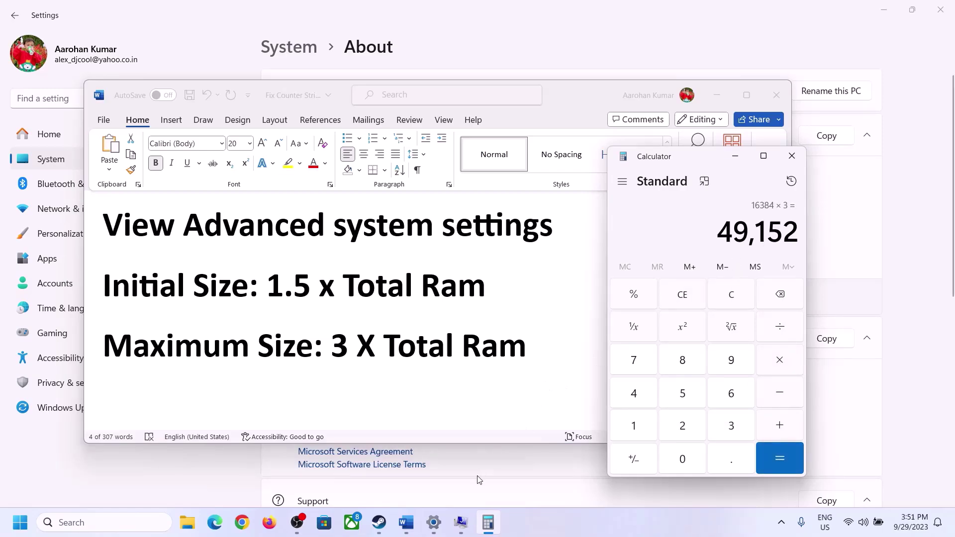
# Step: Set the maximum size of drive C:'s paging file to 49152 MB and confirm the custom virtual memory size
pyautogui.click(460, 522)
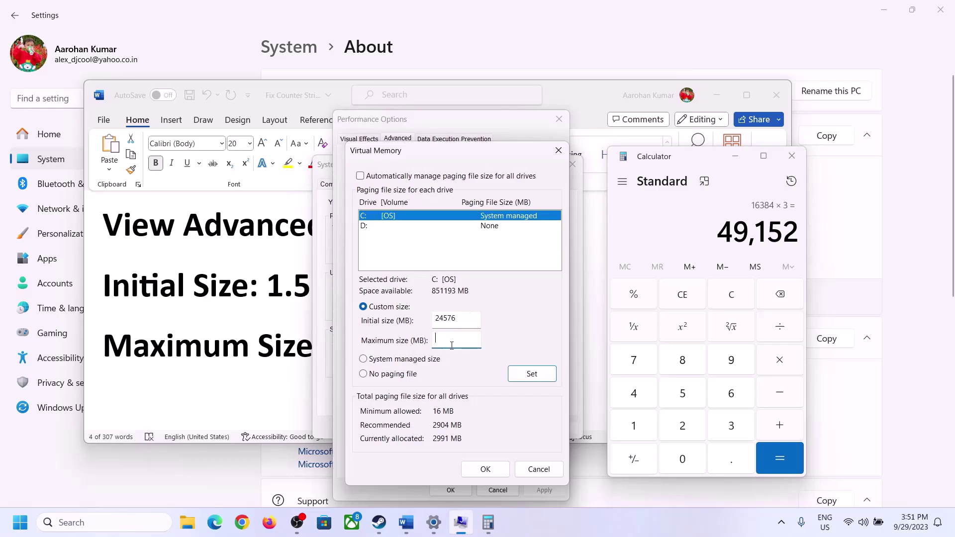
pyautogui.write('49152')
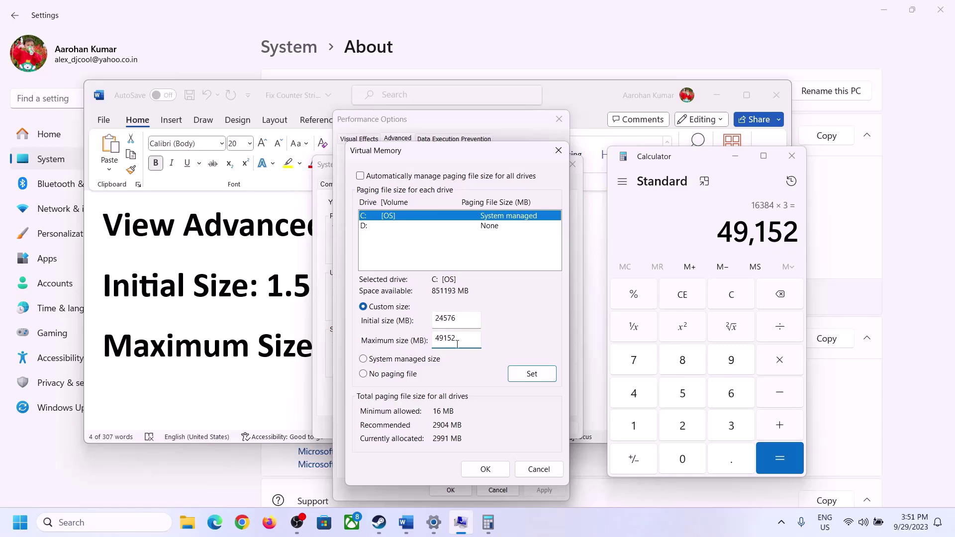
pyautogui.click(532, 376)
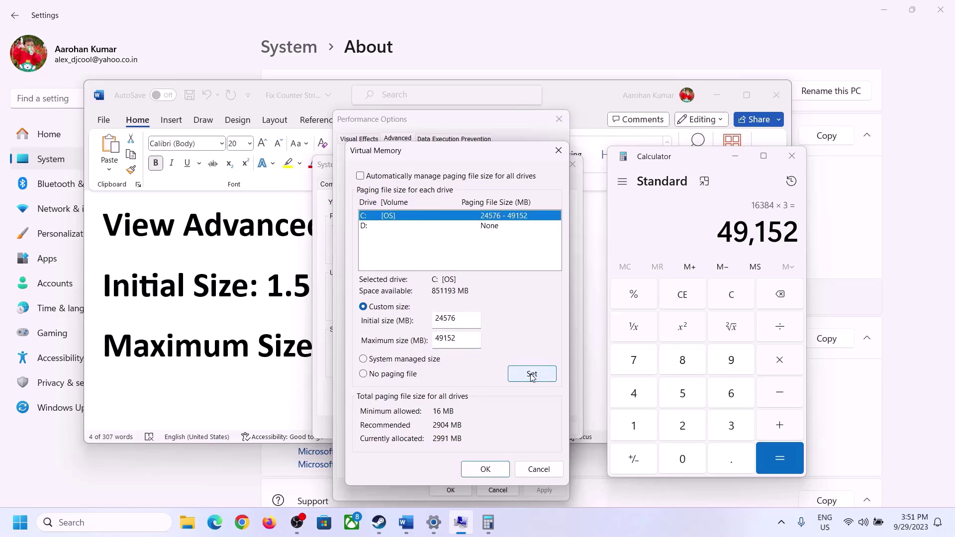
pyautogui.click(490, 469)
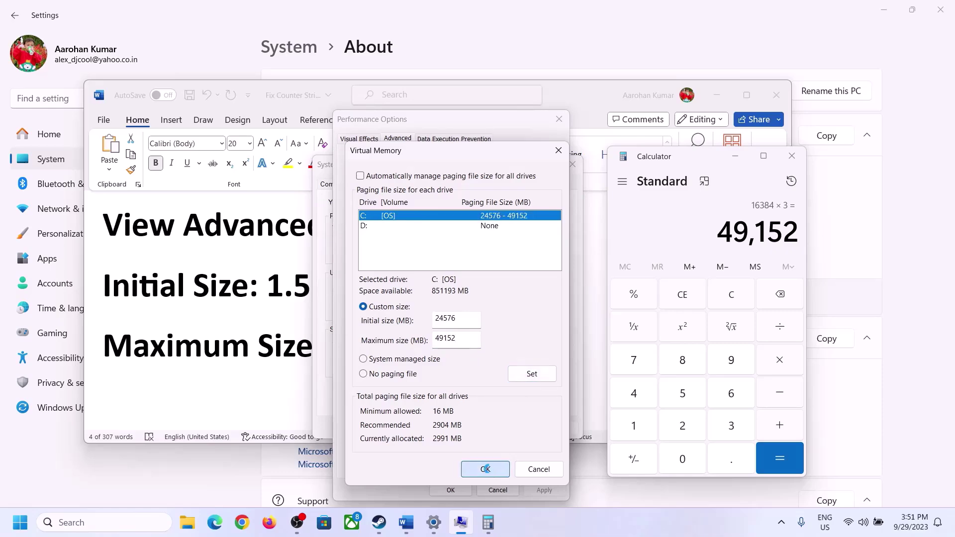
pyautogui.click(578, 306)
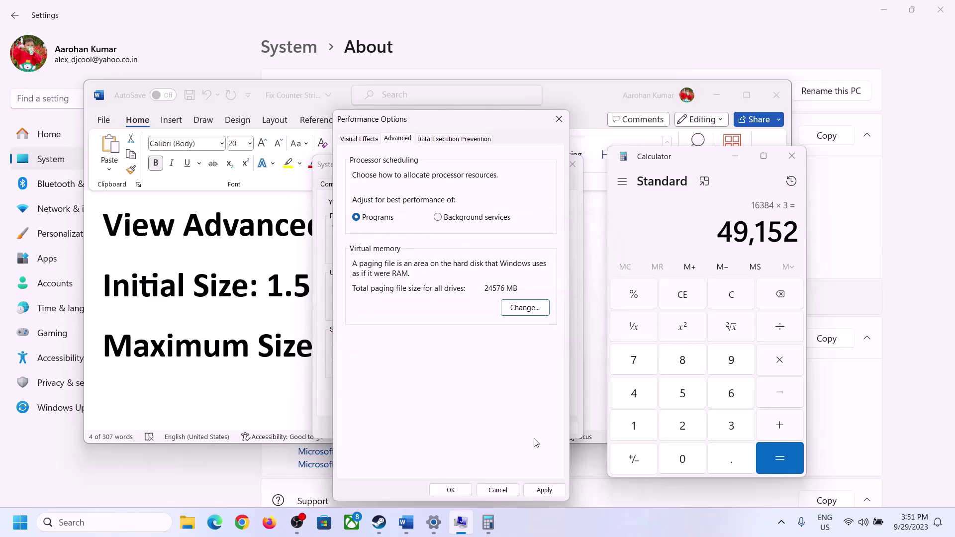
# Step: Apply the Performance Options, close System Properties, and dismiss the restart prompt without restarting
pyautogui.click(544, 490)
pyautogui.click(452, 491)
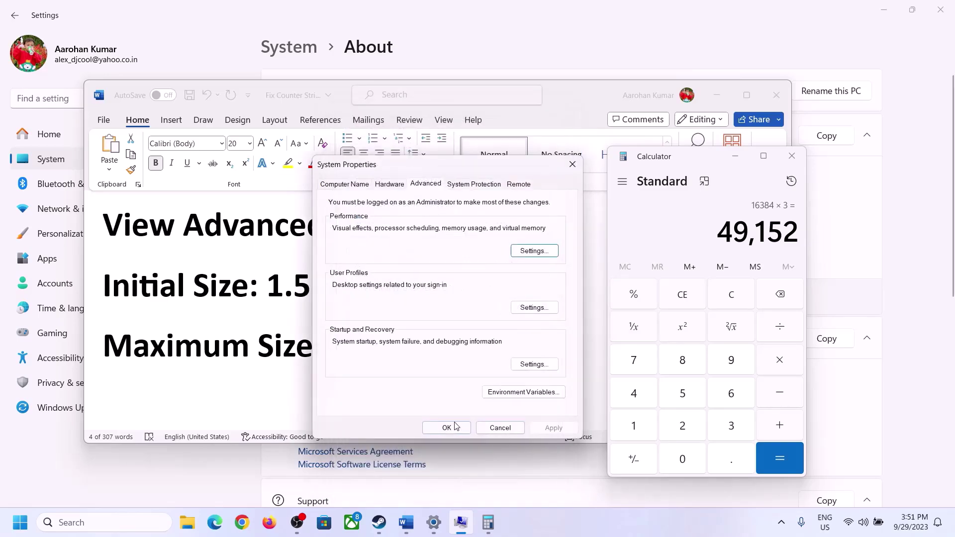
pyautogui.click(453, 426)
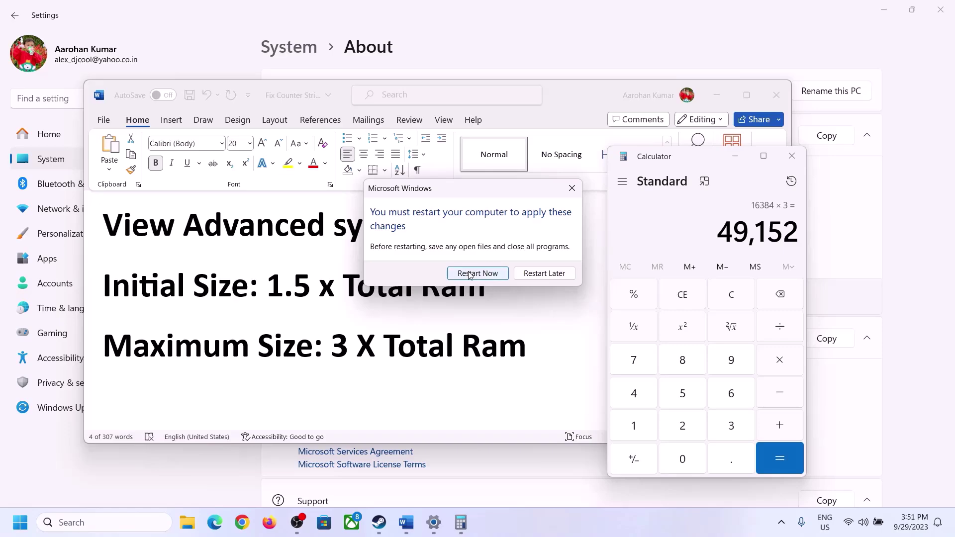
pyautogui.click(571, 187)
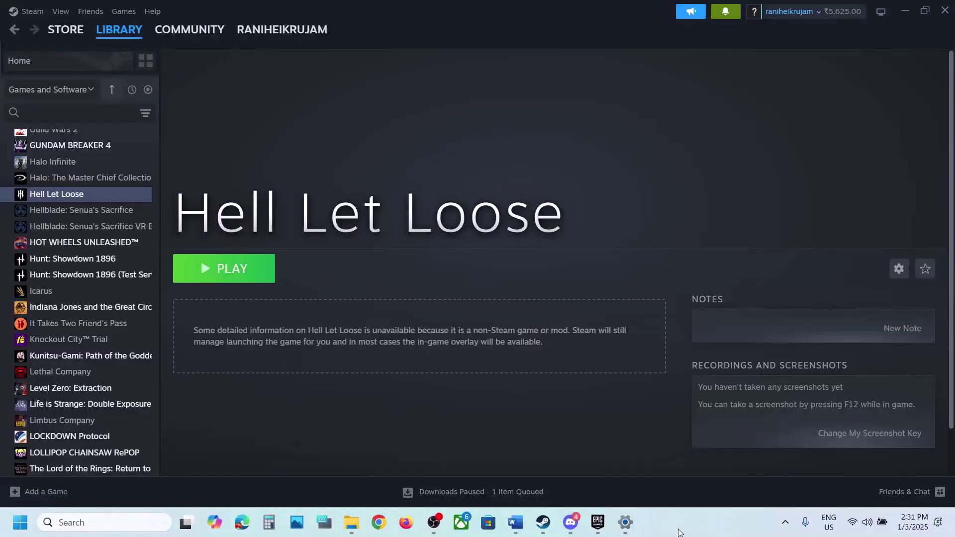
# Step: Copy the Visual C++ download link under Step 16 of the Word document and open it in Chrome
pyautogui.click(516, 522)
pyautogui.scroll(-6, 418, 360)
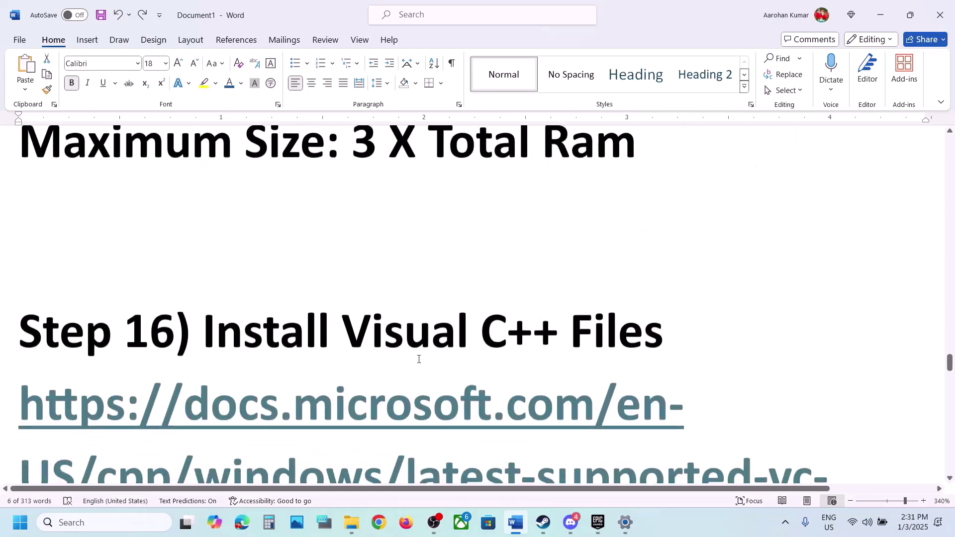
pyautogui.moveTo(522, 414); pyautogui.dragTo(1, 293)
pyautogui.hotkey('ctrl', 'c')
pyautogui.click(378, 528)
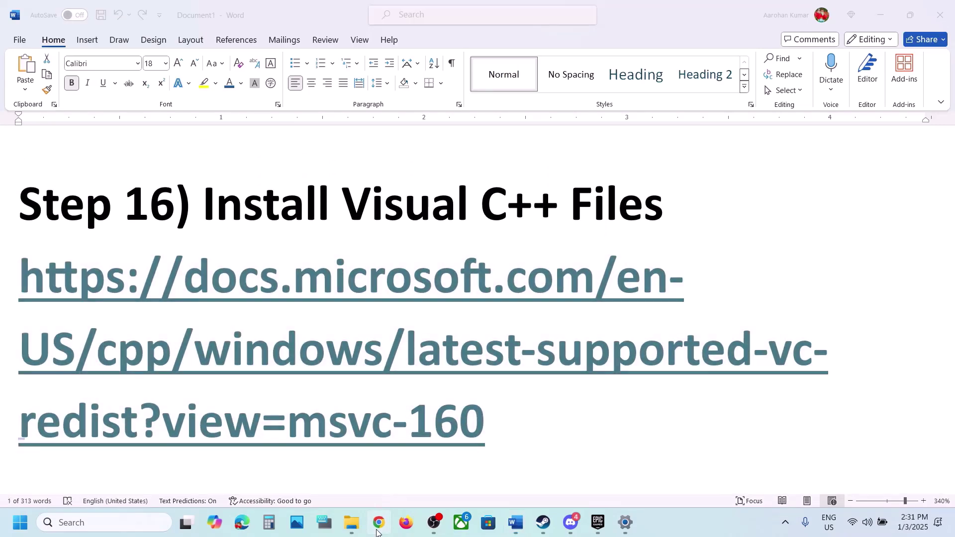
pyautogui.hotkey('ctrl', 'v')
pyautogui.press('Return')
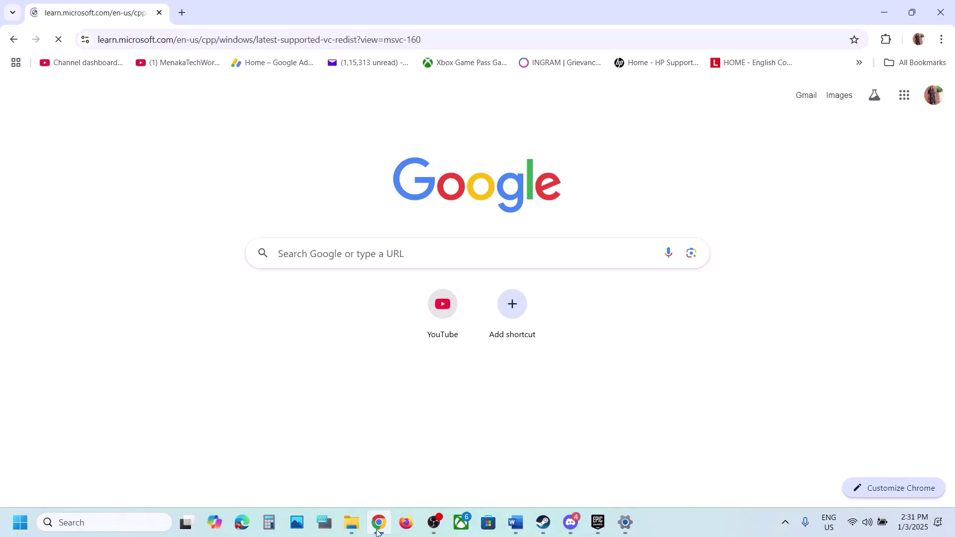
# Step: Download the X86 and X64 redistributable installers from the Visual Studio 2015, 2017, 2019, and 2022 section
pyautogui.scroll(-3, 315, 311)
pyautogui.scroll(-3, 315, 310)
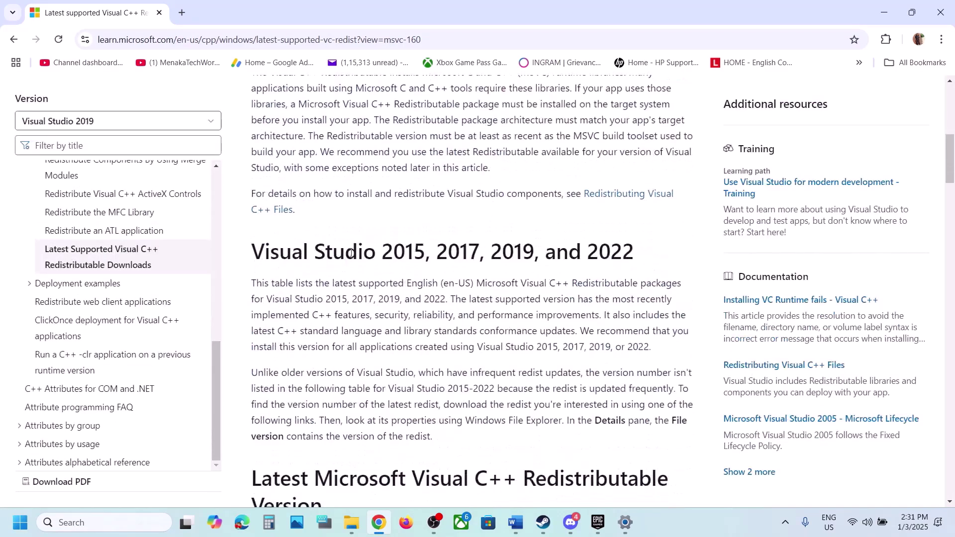
pyautogui.moveTo(290, 254); pyautogui.dragTo(654, 250)
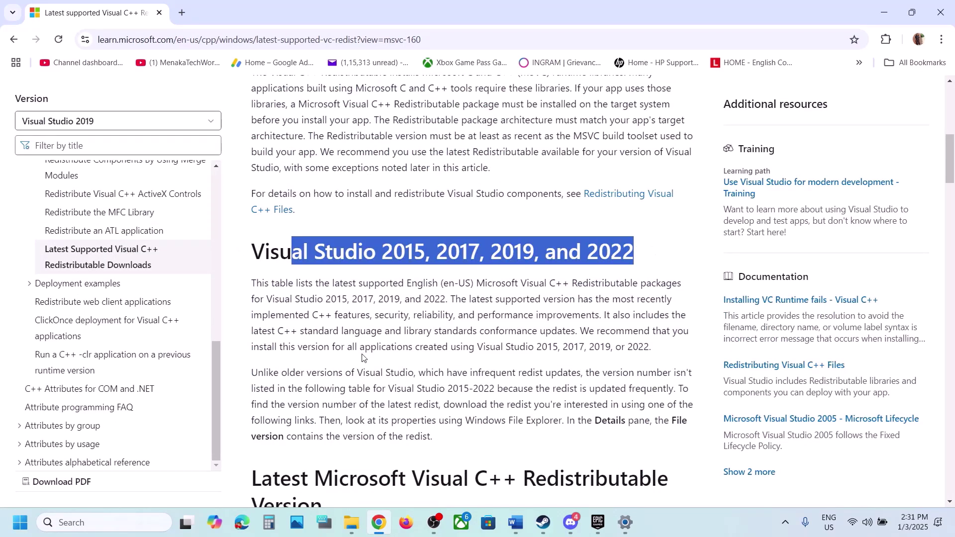
pyautogui.scroll(-3, 362, 354)
pyautogui.scroll(-6, 363, 354)
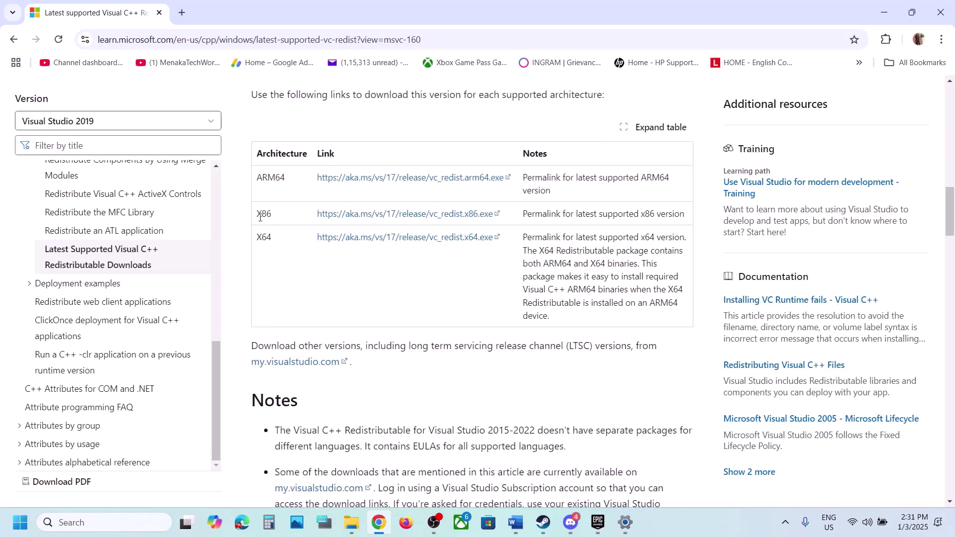
pyautogui.doubleClick(265, 213)
pyautogui.click(265, 212)
pyautogui.tripleClick(266, 213)
pyautogui.click(267, 213)
pyautogui.doubleClick(268, 214)
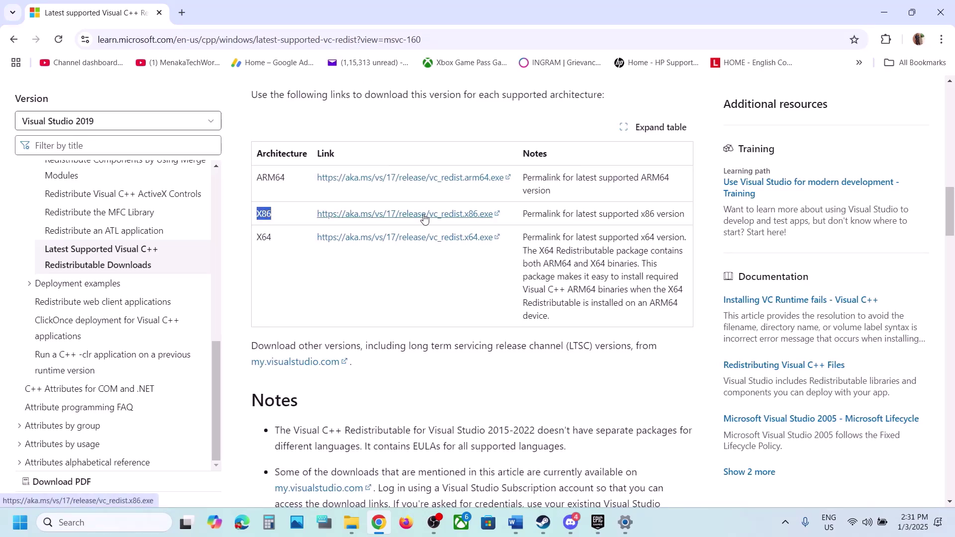
pyautogui.click(422, 215)
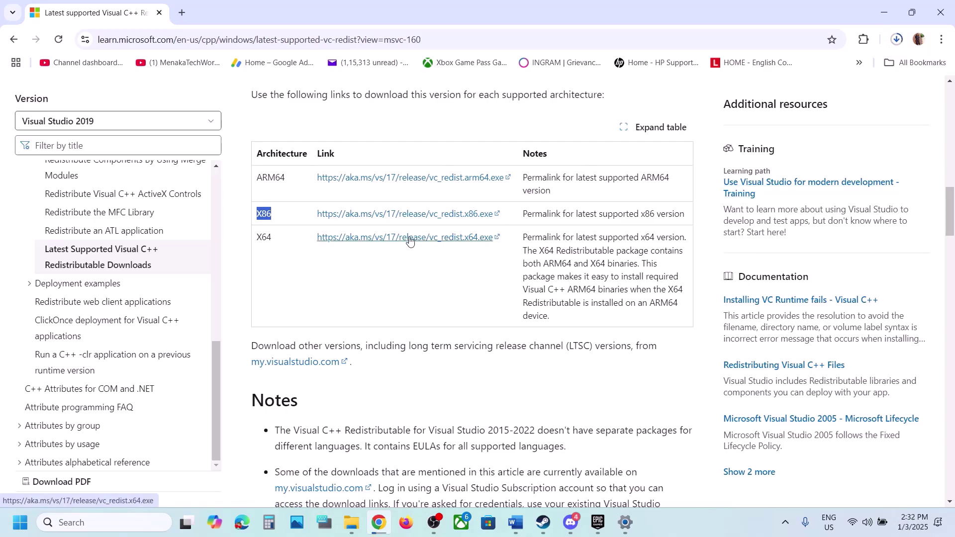
pyautogui.click(392, 243)
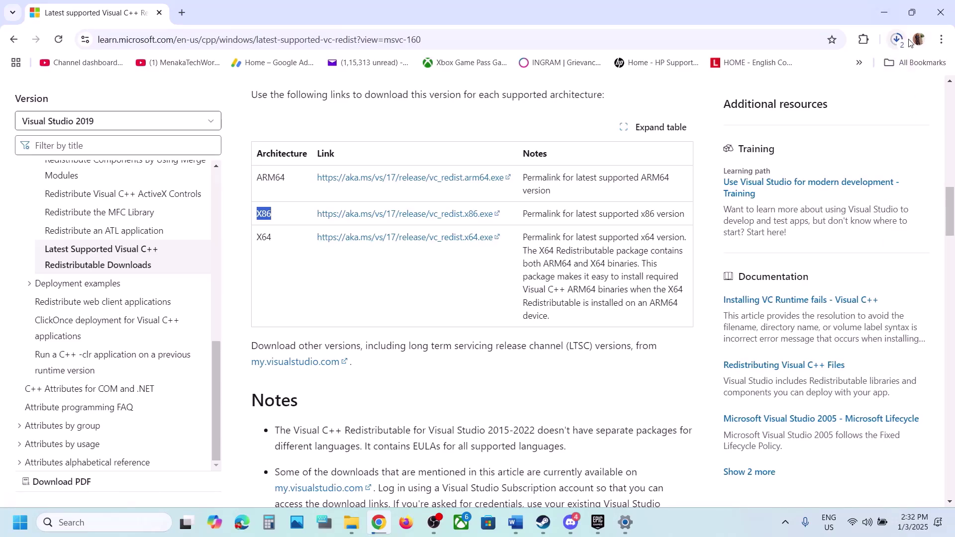
# Step: Display the computer's power options, including Restart, and switch to Steam without restarting
pyautogui.click(20, 522)
pyautogui.click(366, 489)
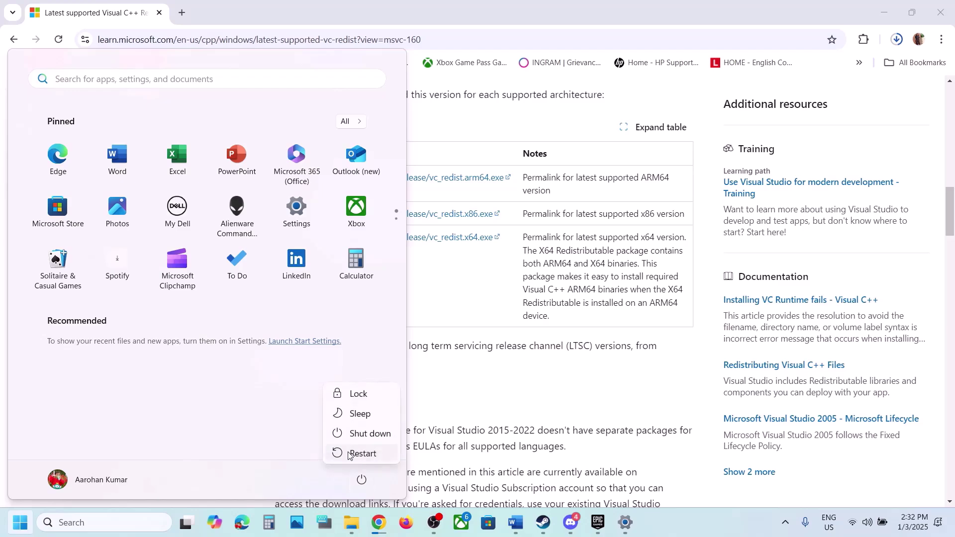
pyautogui.click(544, 528)
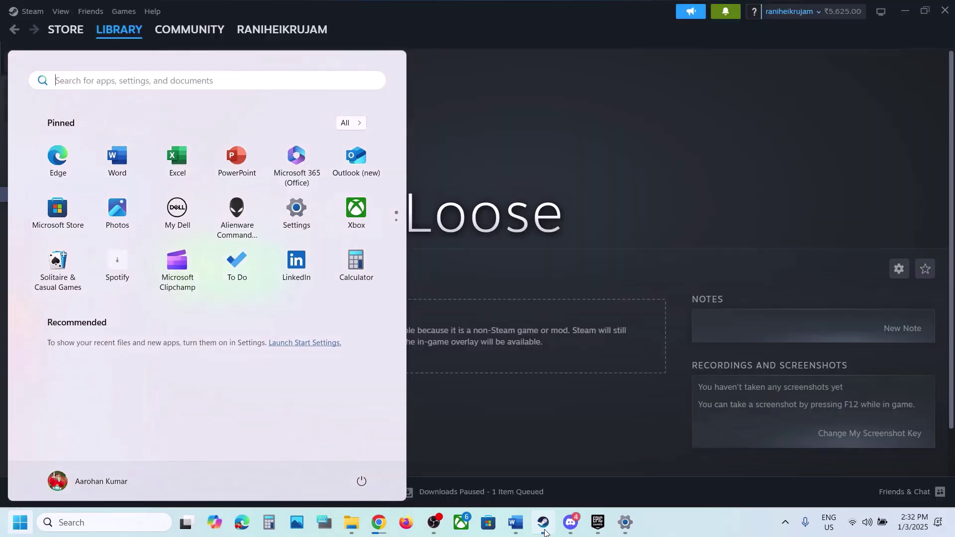
# Step: Read Step 17 in Word on unplugging external devices, closing lighting software and third-party services, and disabling Steam Overlay
pyautogui.click(515, 523)
pyautogui.scroll(-6, 437, 371)
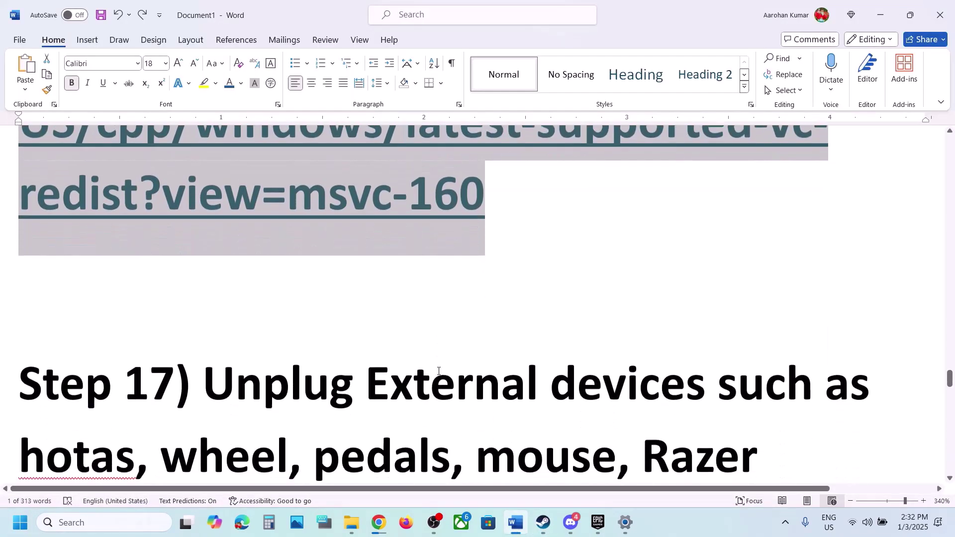
pyautogui.moveTo(207, 254); pyautogui.dragTo(765, 318)
pyautogui.scroll(-3, 670, 315)
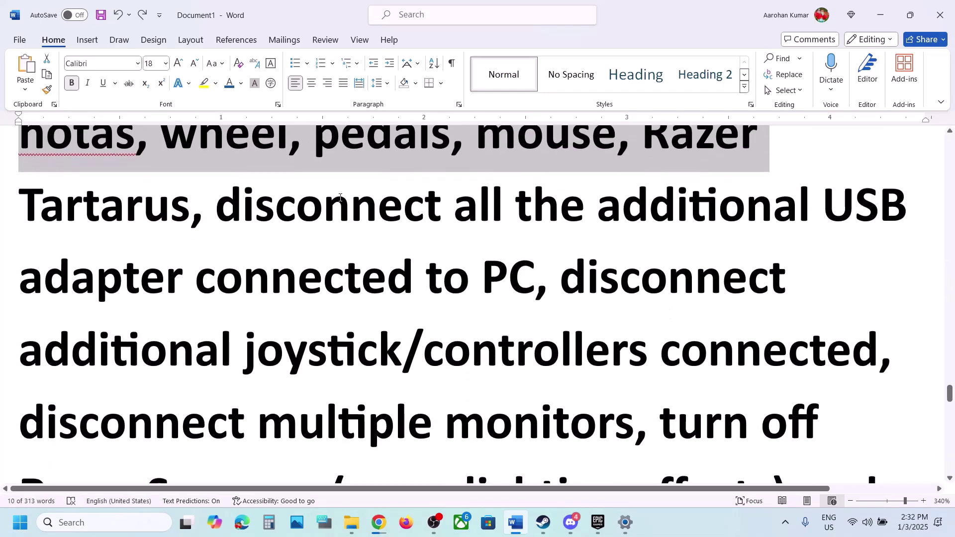
pyautogui.moveTo(242, 200); pyautogui.dragTo(877, 343)
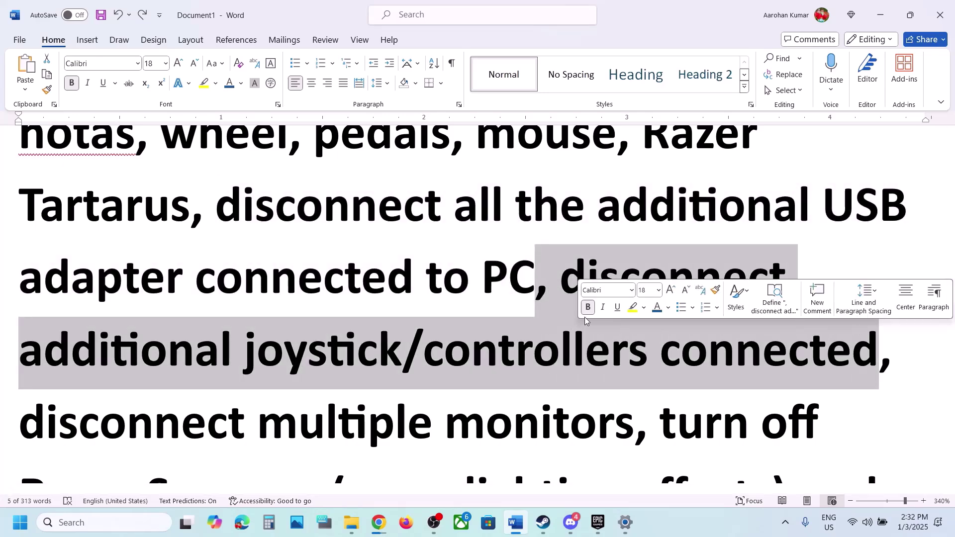
pyautogui.scroll(-1, 584, 318)
pyautogui.scroll(-3, 501, 320)
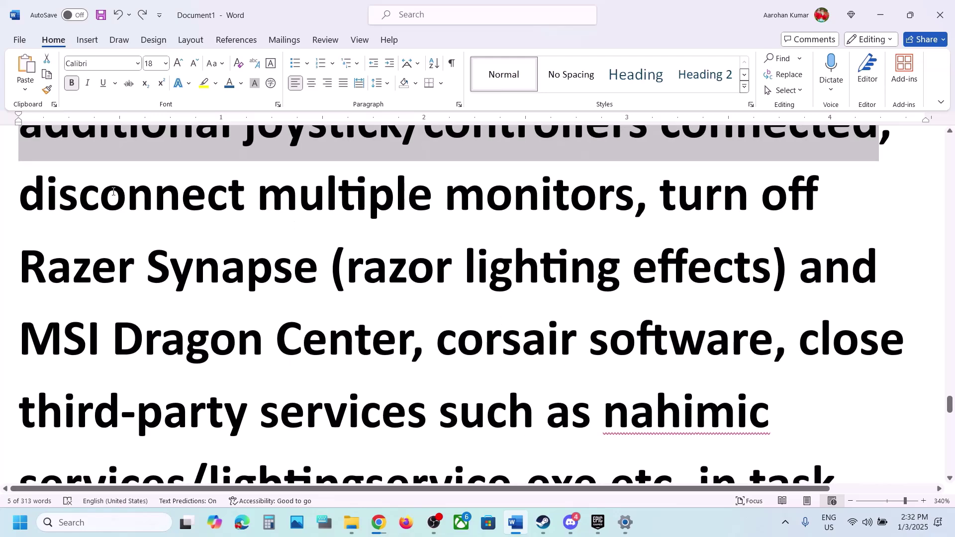
pyautogui.moveTo(109, 189); pyautogui.dragTo(672, 435)
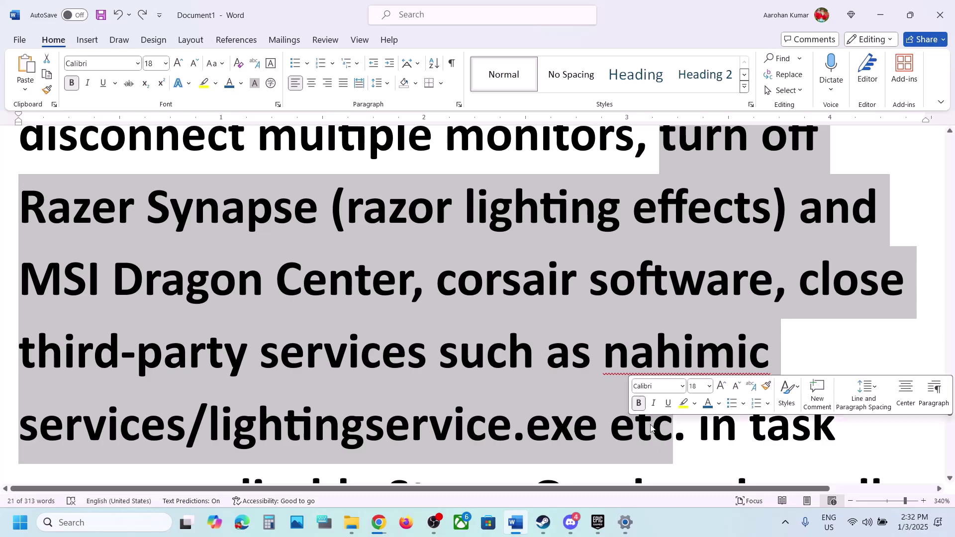
pyautogui.scroll(-5, 586, 336)
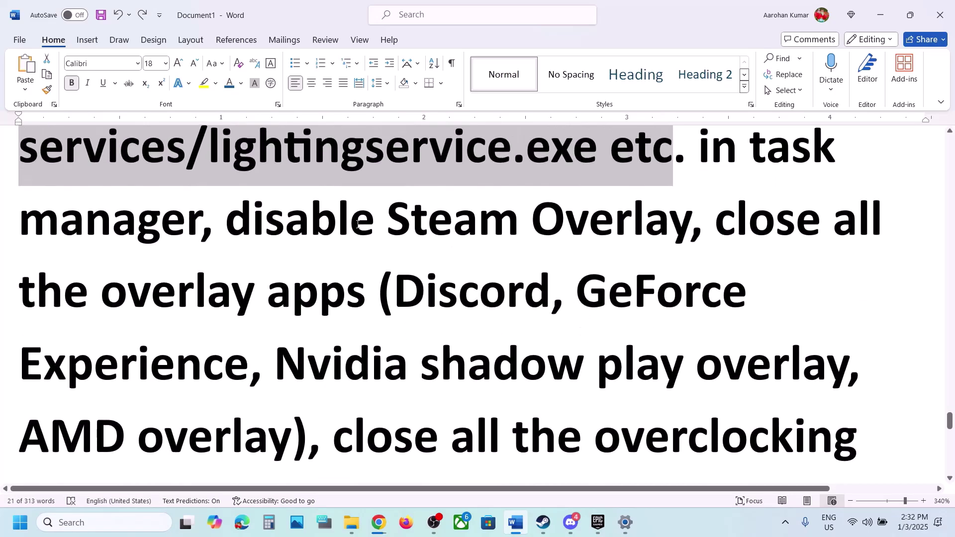
pyautogui.moveTo(239, 225); pyautogui.dragTo(689, 226)
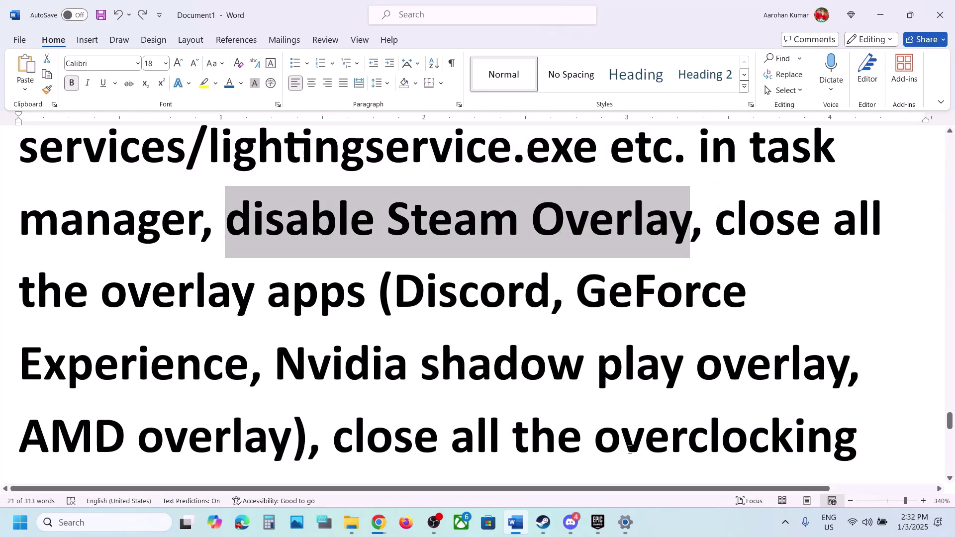
# Step: Check the Steam Overlay option in Hell Let Loose's properties in Steam and close them
pyautogui.click(543, 522)
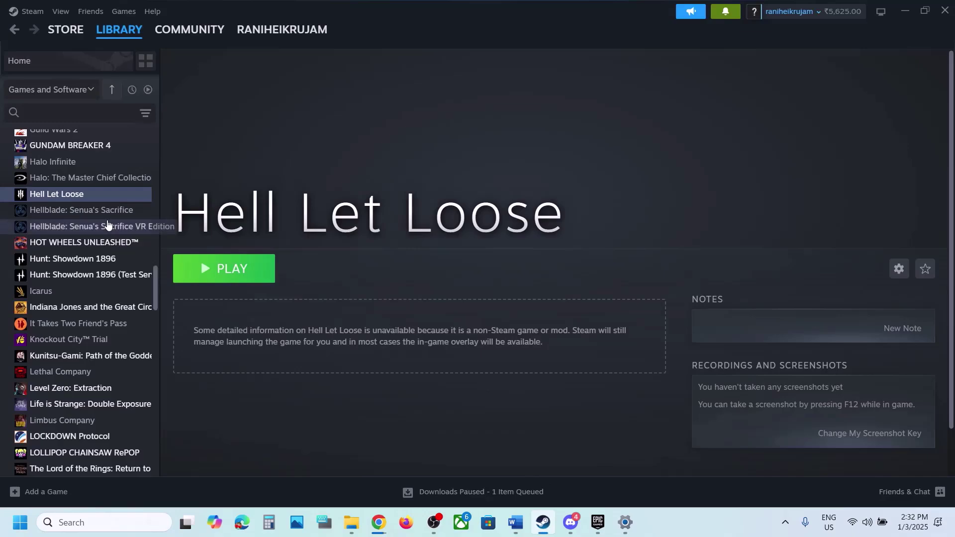
pyautogui.rightClick(76, 193)
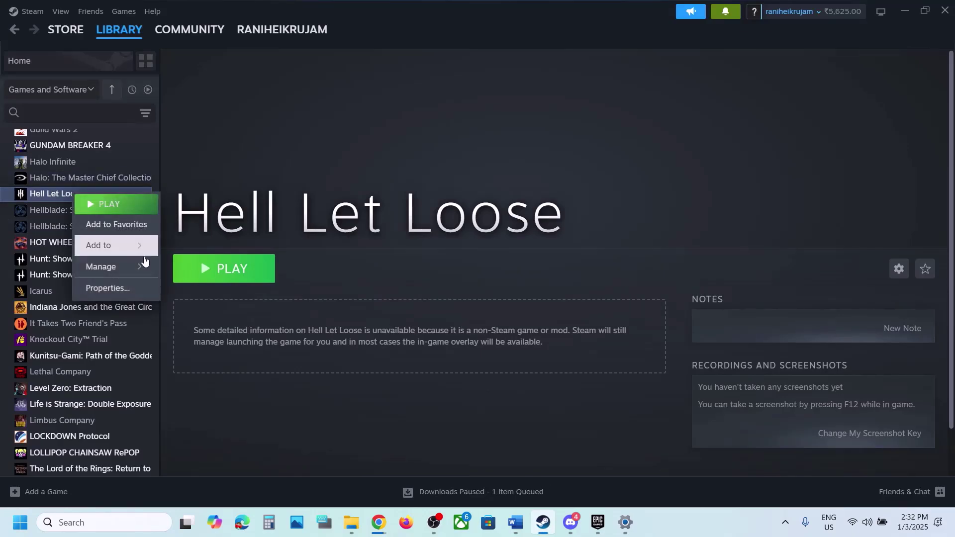
pyautogui.click(125, 287)
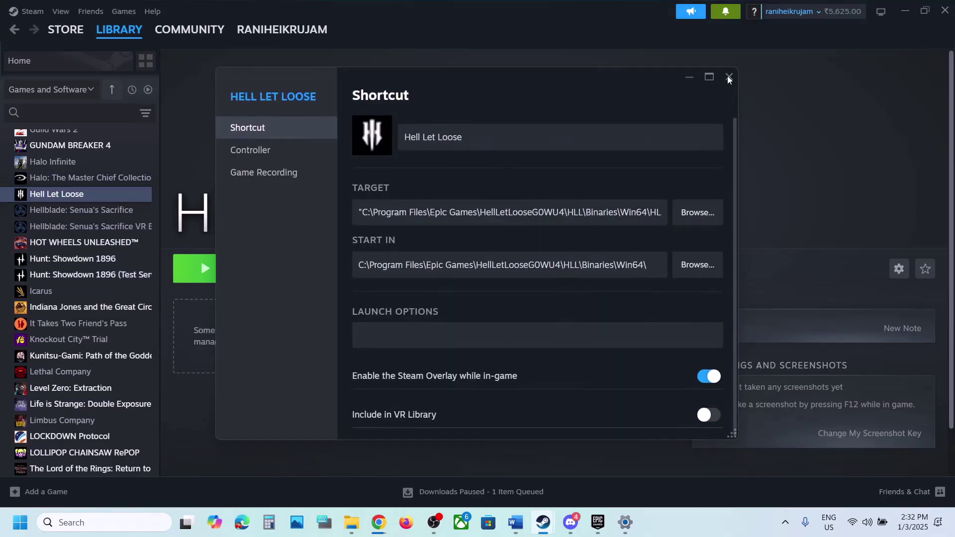
pyautogui.click(729, 76)
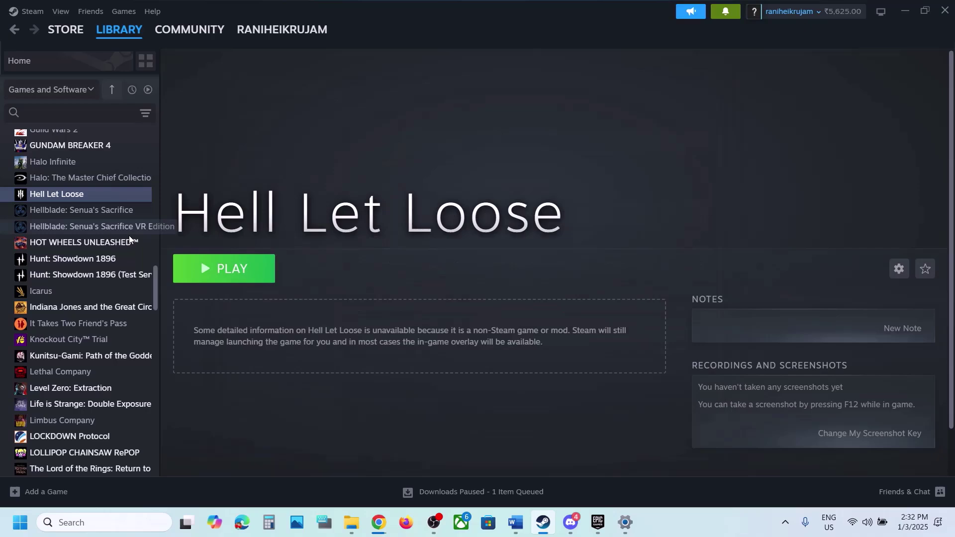
# Step: Disable the Steam Overlay while in-game for HOT WHEELS UNLEASHED and close its properties
pyautogui.rightClick(83, 242)
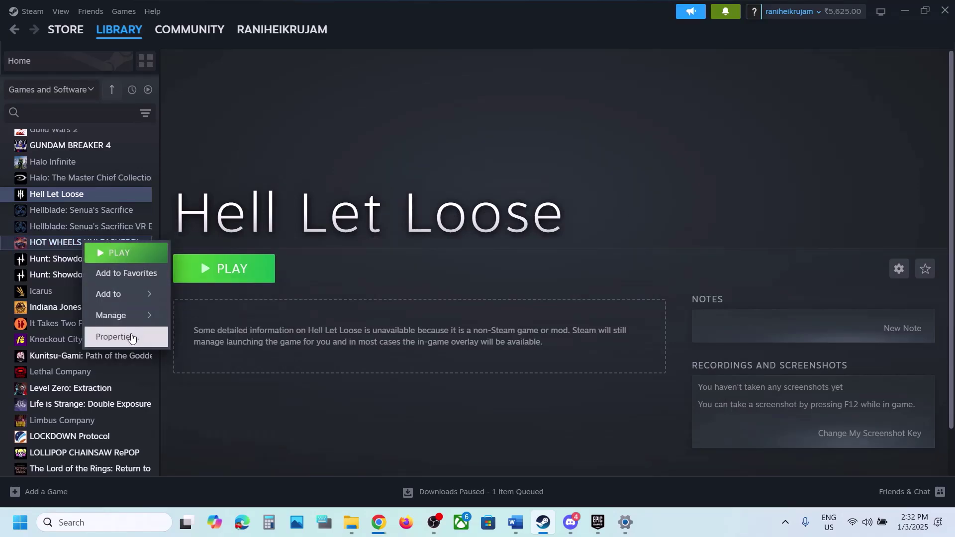
pyautogui.click(139, 335)
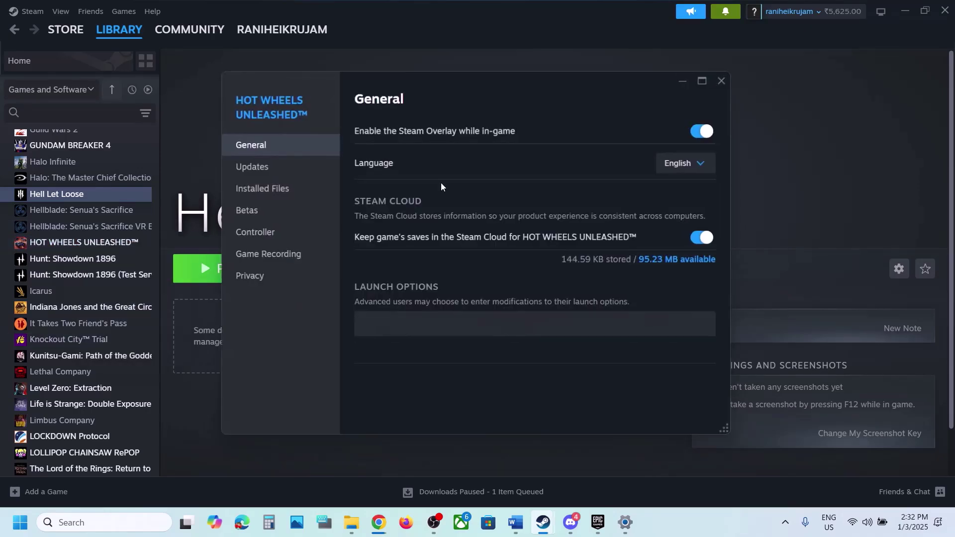
pyautogui.click(709, 128)
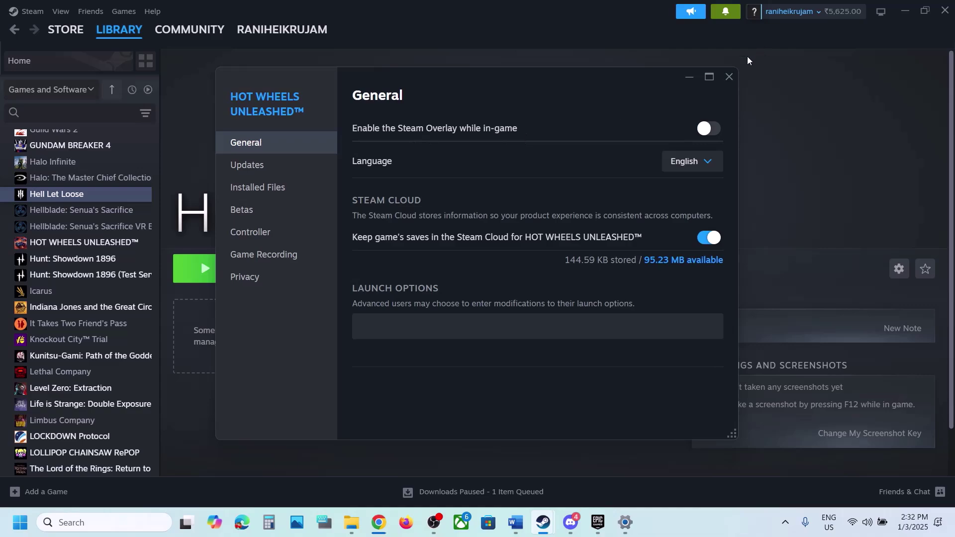
pyautogui.click(729, 76)
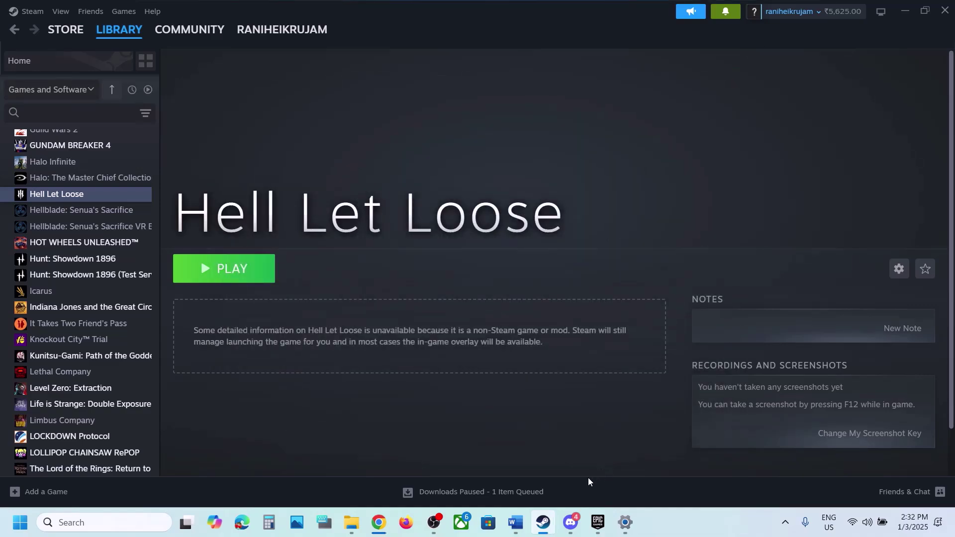
# Step: Turn off the in-game overlay in Discord's Game Overlay settings
pyautogui.click(572, 522)
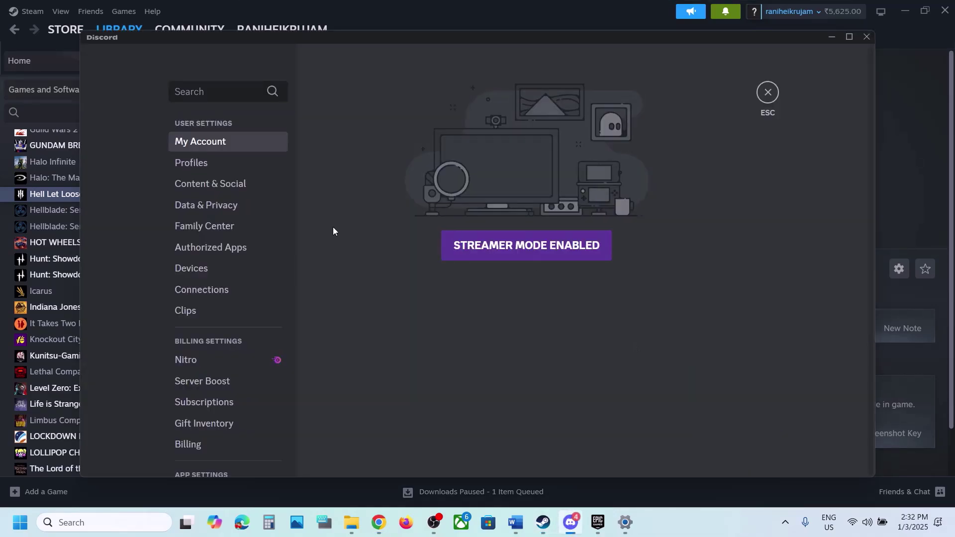
pyautogui.scroll(-10, 224, 354)
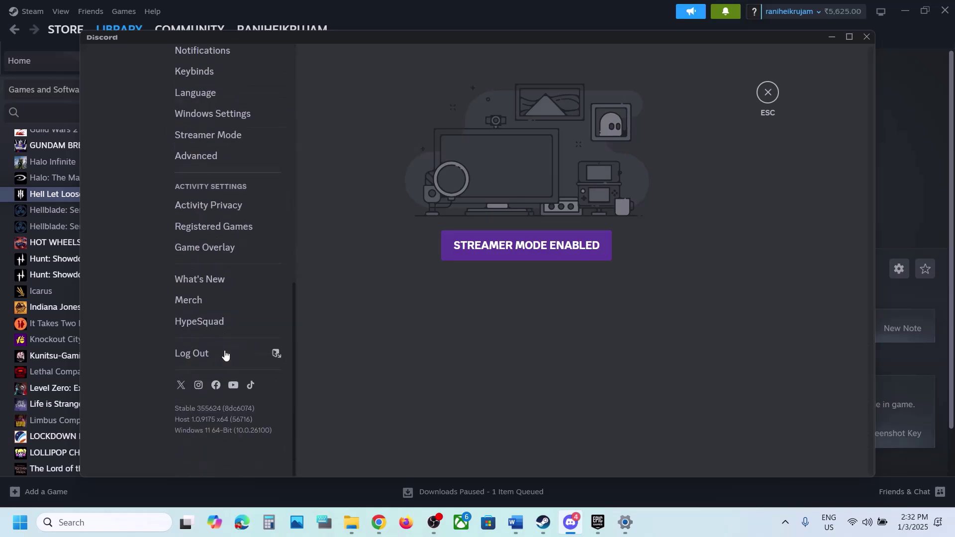
pyautogui.click(198, 247)
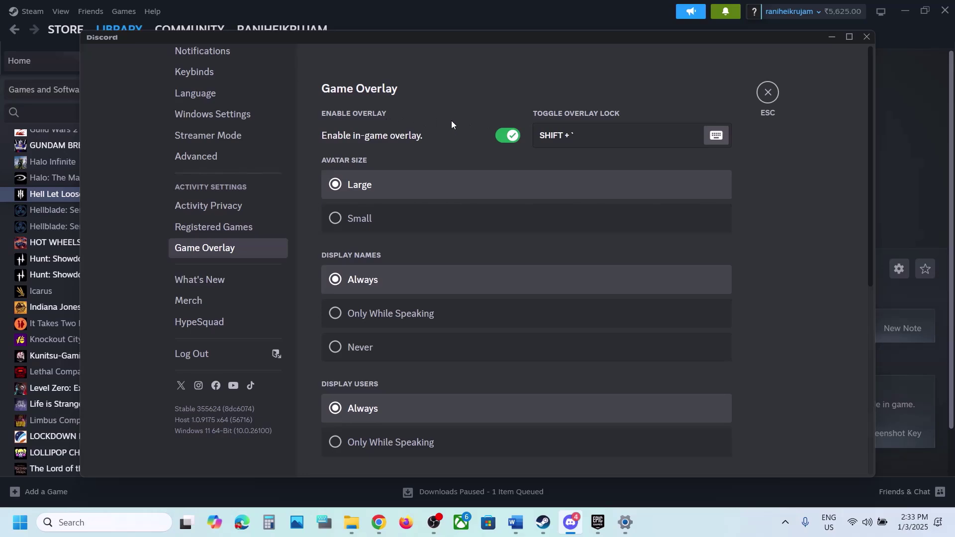
pyautogui.click(517, 142)
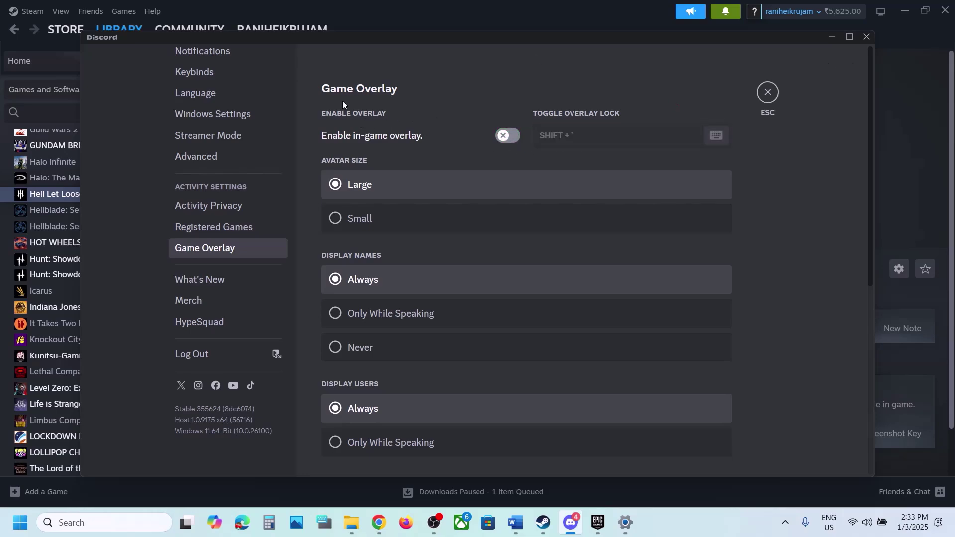
# Step: Quit Discord completely, including its background process in the system tray
pyautogui.click(786, 525)
pyautogui.rightClick(734, 459)
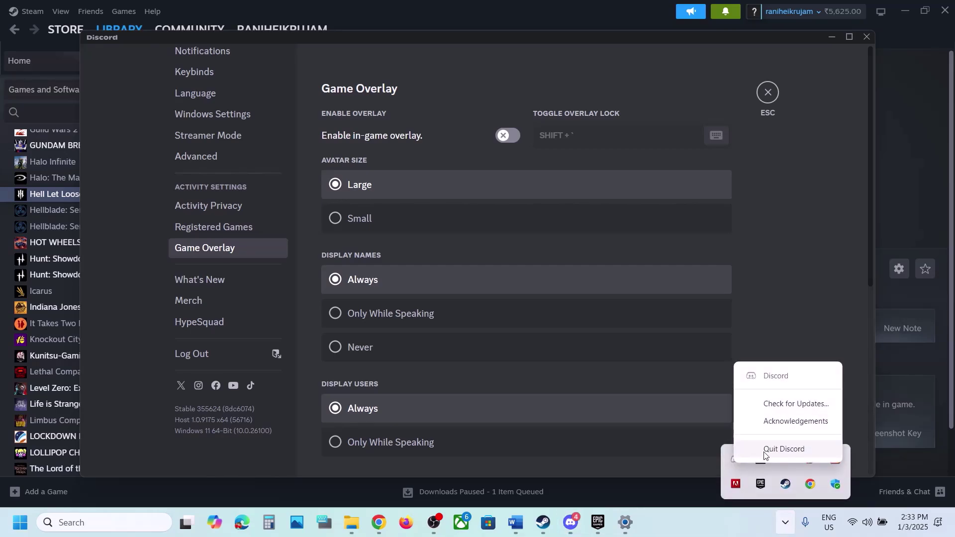
pyautogui.click(775, 450)
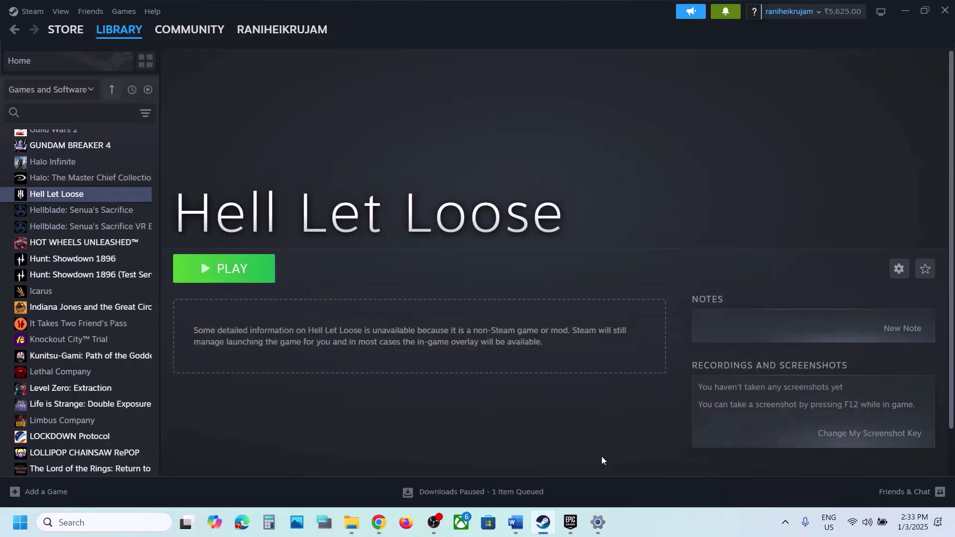
# Step: Review the rest of Step 17 in Word on closing GeForce Experience, other overlay apps, and overclocking applications
pyautogui.click(515, 522)
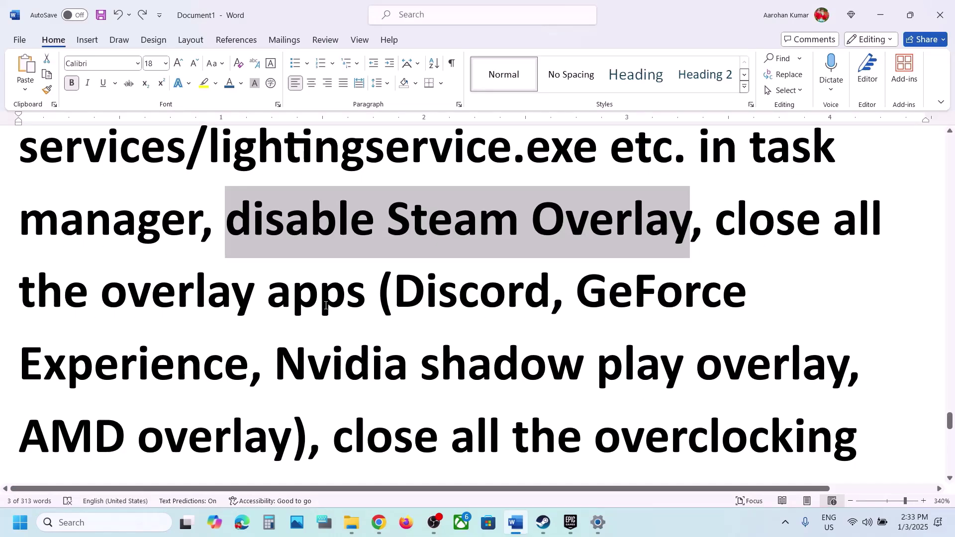
pyautogui.moveTo(292, 343); pyautogui.dragTo(263, 366)
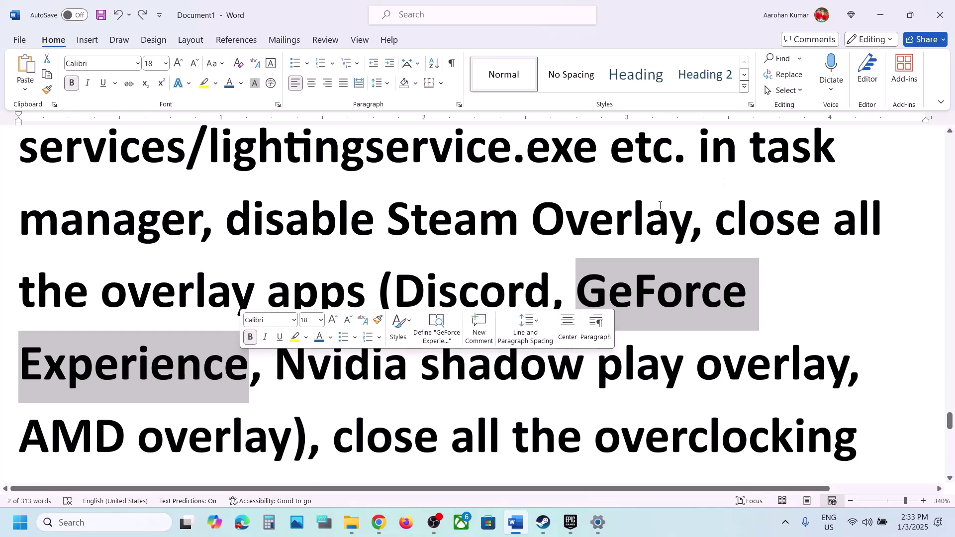
pyautogui.moveTo(716, 222); pyautogui.dragTo(357, 295)
pyautogui.scroll(-5, 357, 295)
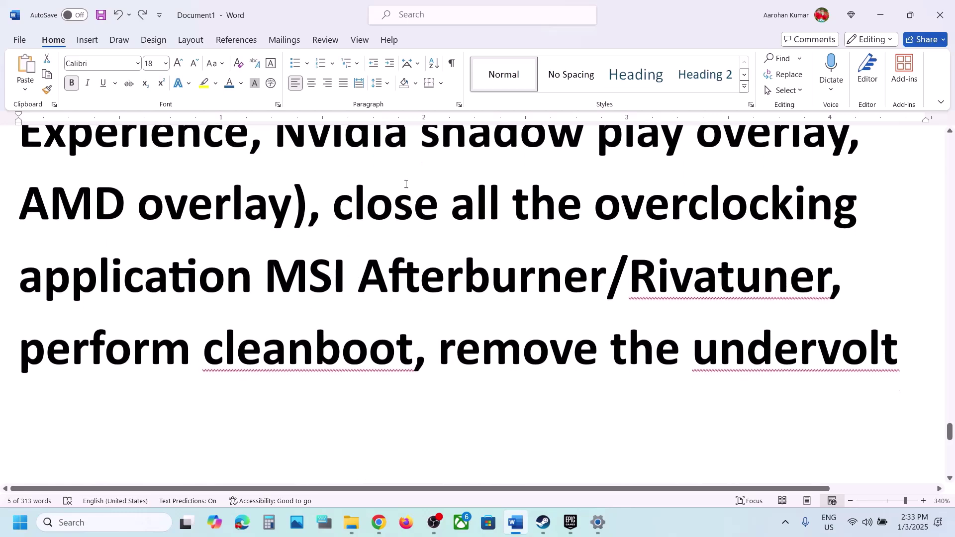
# Step: Highlight the Step 17 advice on closing overclocking applications such as MSI Afterburner/Rivatuner and performing a clean boot
pyautogui.moveTo(333, 206); pyautogui.dragTo(673, 252)
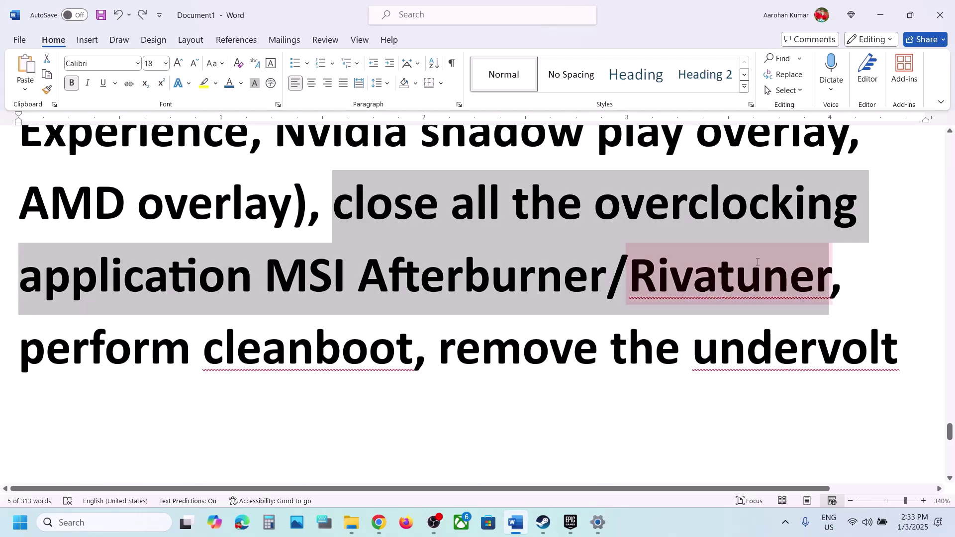
pyautogui.click(594, 204)
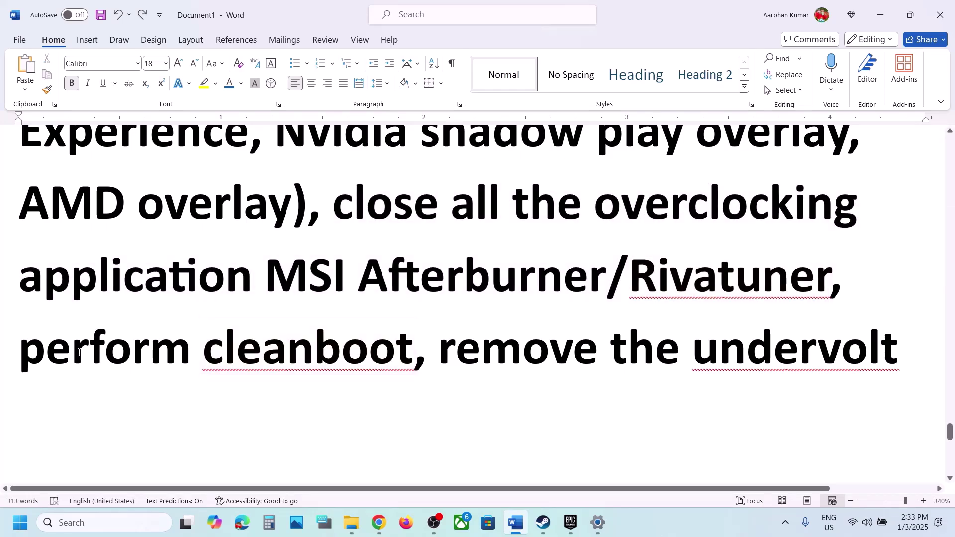
pyautogui.moveTo(63, 354); pyautogui.dragTo(412, 354)
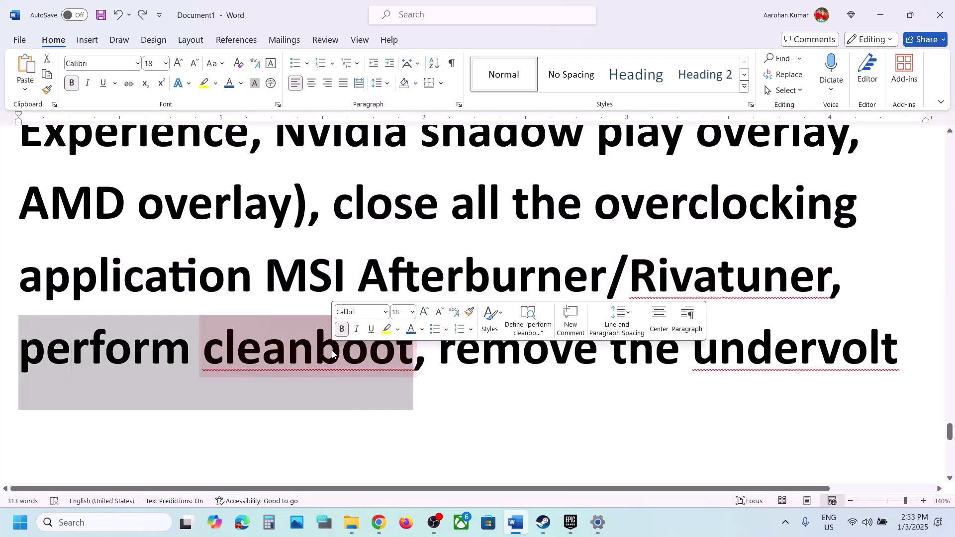
# Step: Open System Configuration, hide all Microsoft services in the services list, and accept the configuration
pyautogui.click(108, 527)
pyautogui.write('system')
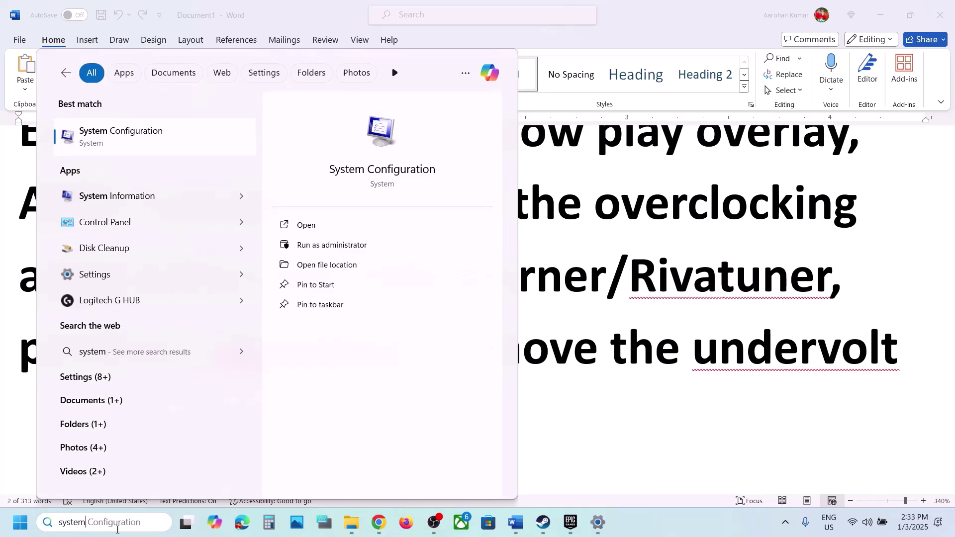
pyautogui.click(139, 522)
pyautogui.click(124, 131)
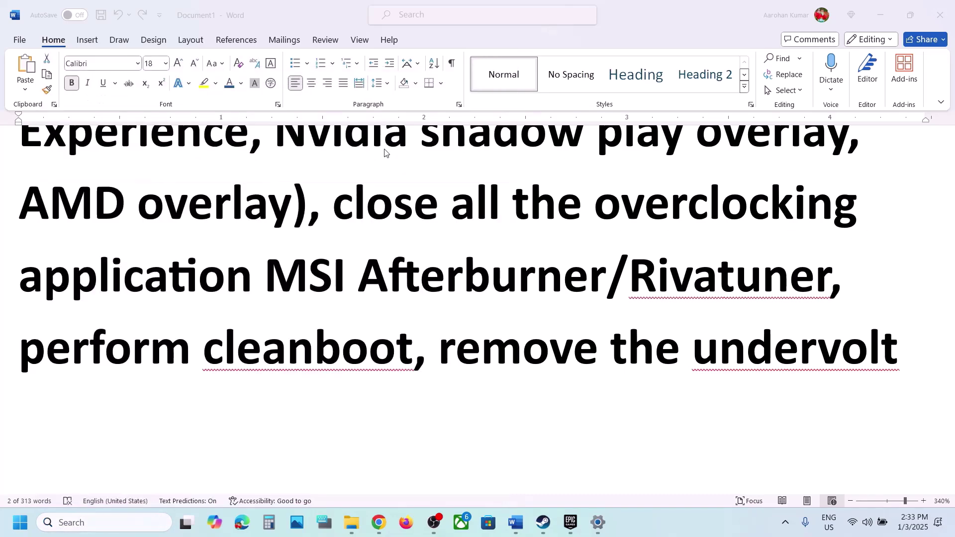
pyautogui.click(386, 166)
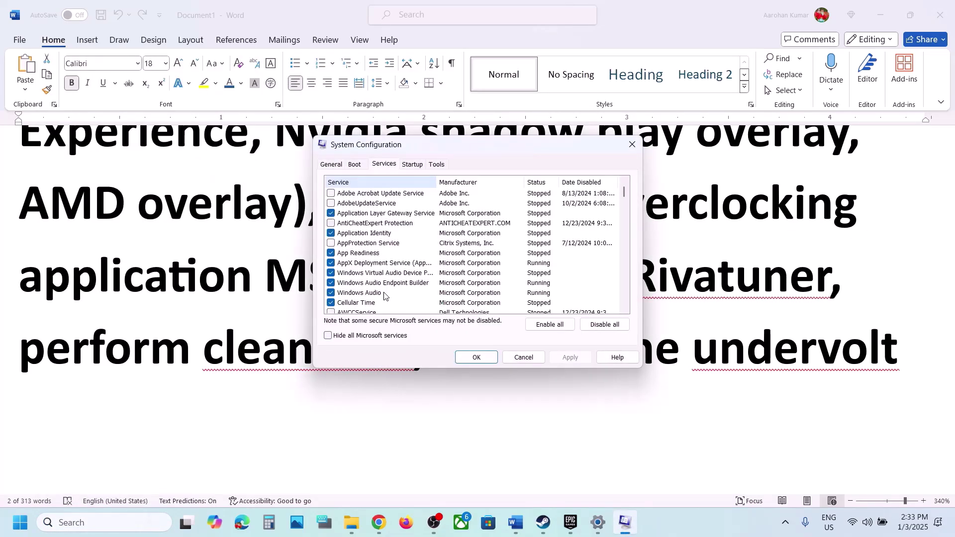
pyautogui.click(328, 335)
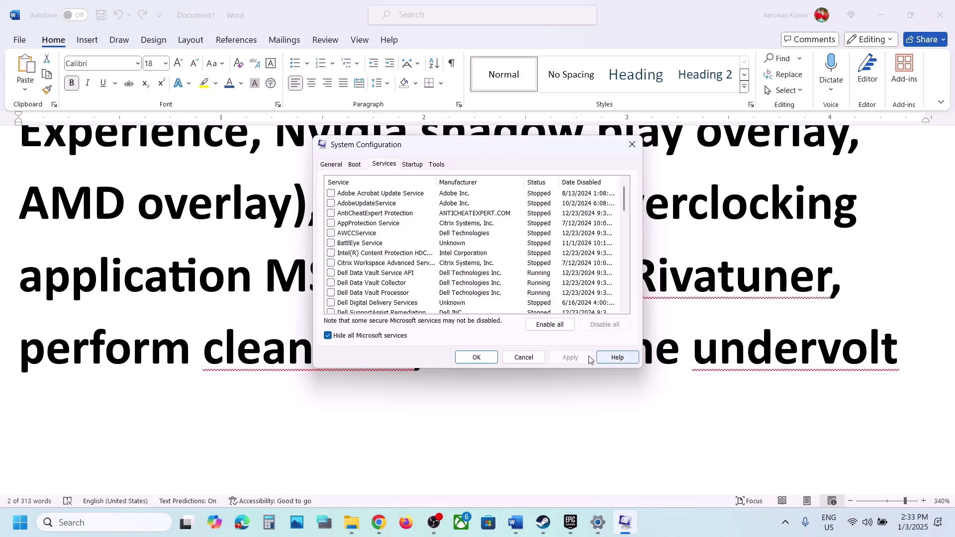
pyautogui.click(461, 360)
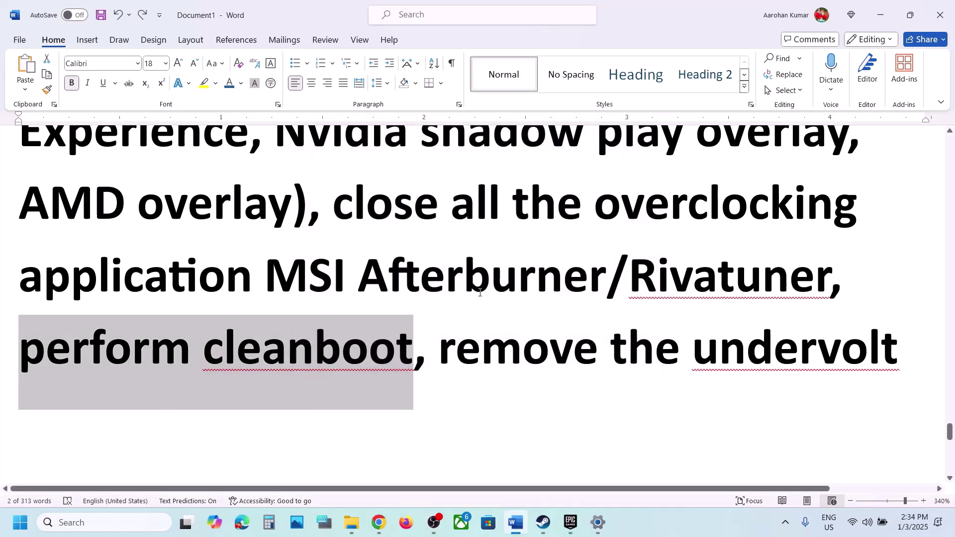
# Step: Review the Word instructions on removing the undervolt and on updating the BIOS in Step 18
pyautogui.moveTo(479, 320); pyautogui.dragTo(906, 324)
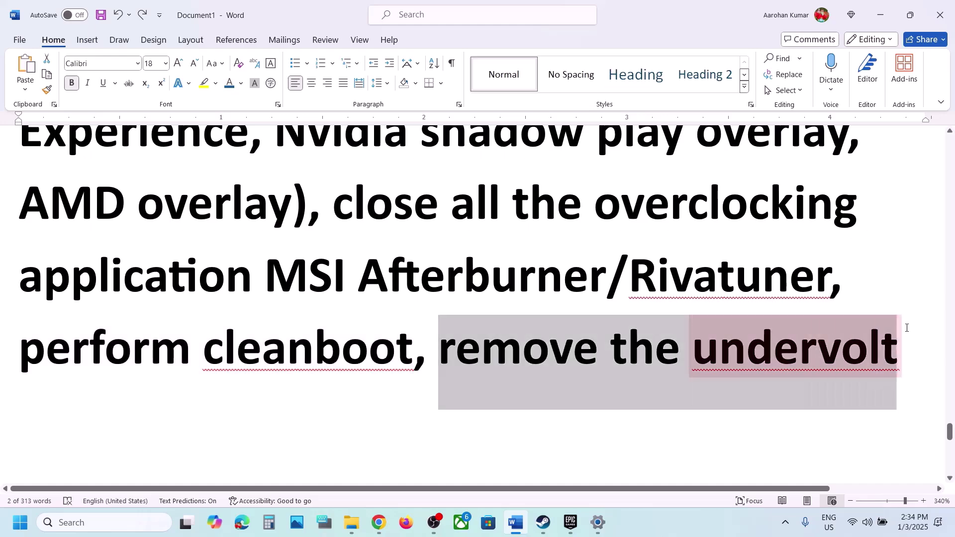
pyautogui.rightClick(306, 347)
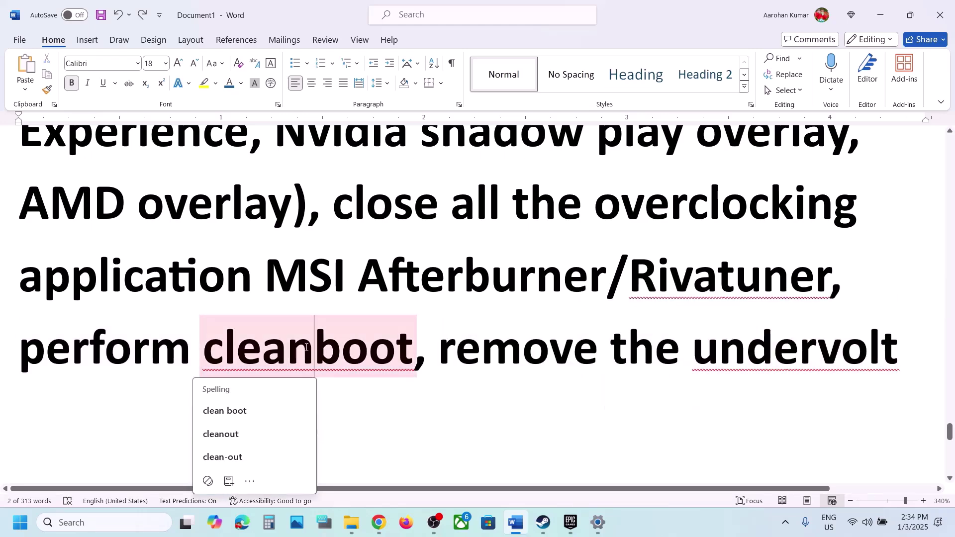
pyautogui.scroll(-5, 301, 343)
pyautogui.moveTo(227, 283); pyautogui.dragTo(546, 289)
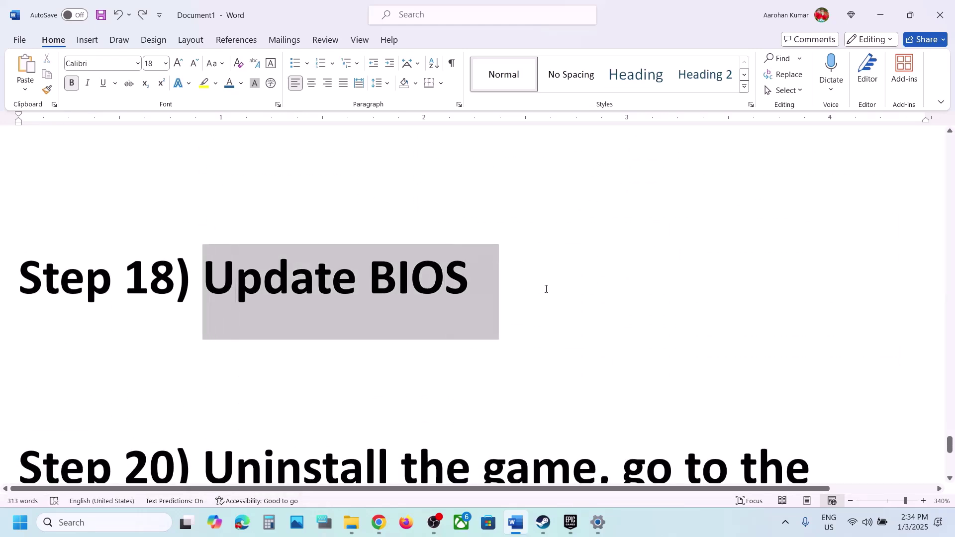
pyautogui.click(546, 291)
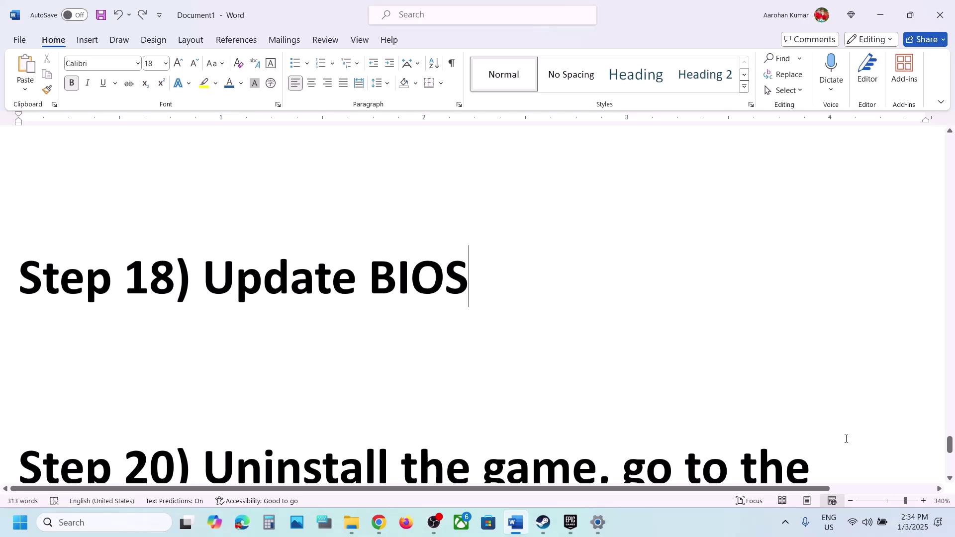
# Step: Check the laptop's battery charge level in the Windows quick settings, then return to the Word document
pyautogui.click(871, 517)
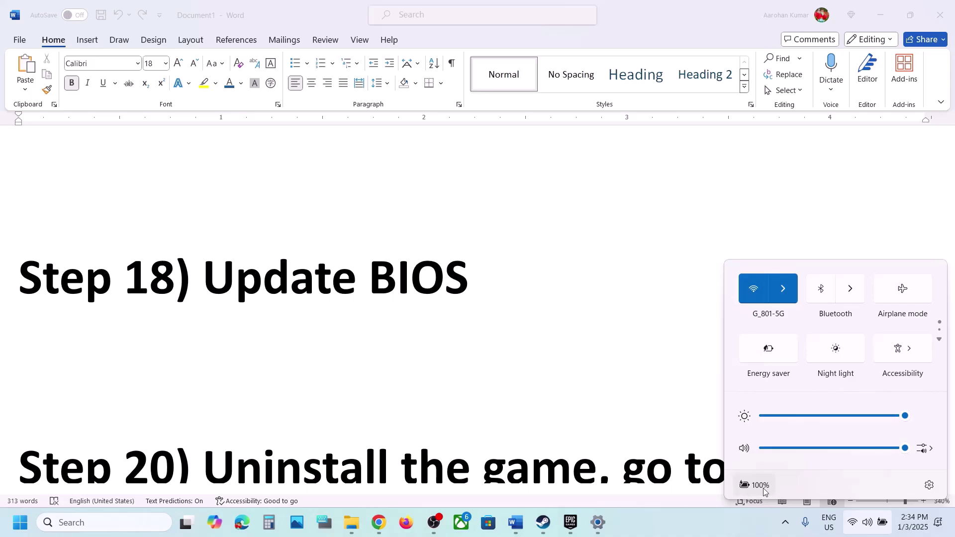
pyautogui.moveTo(765, 486)
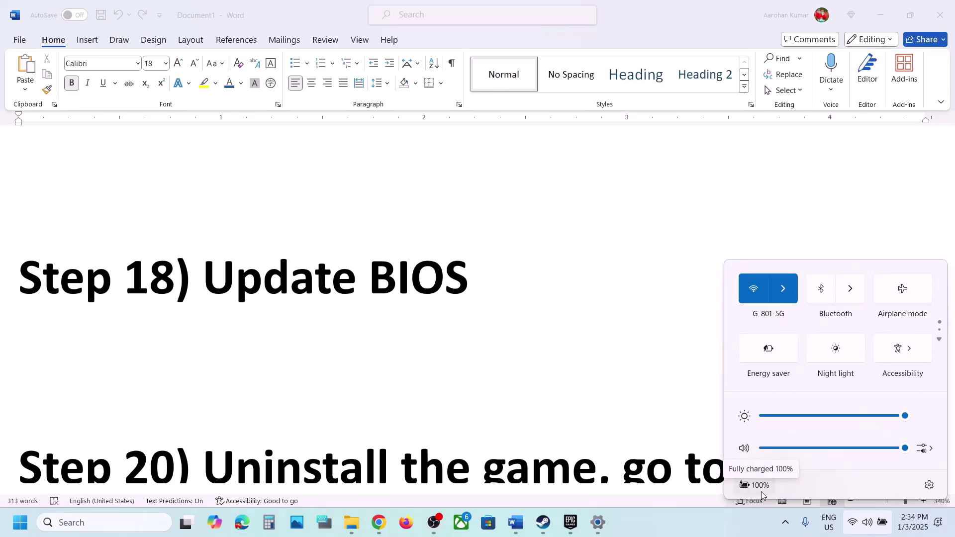
pyautogui.click(375, 348)
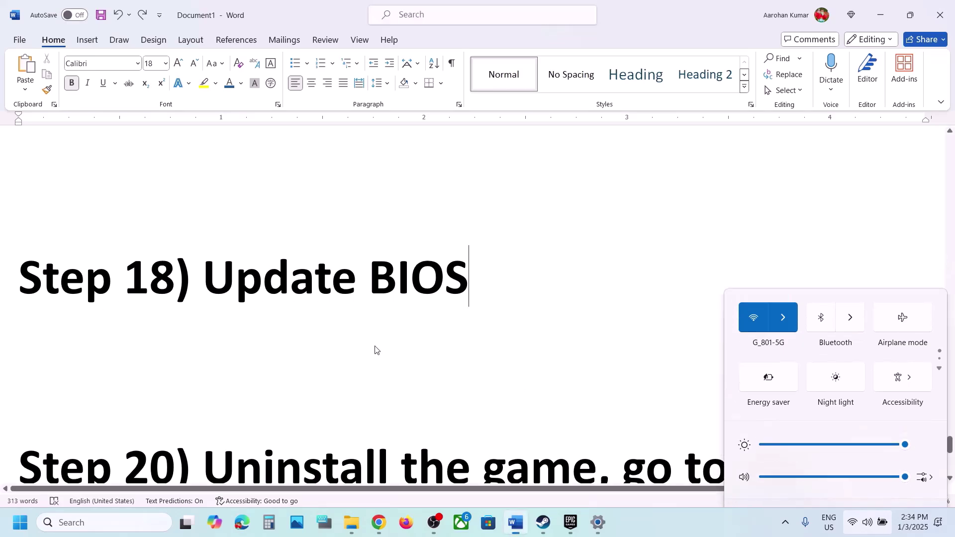